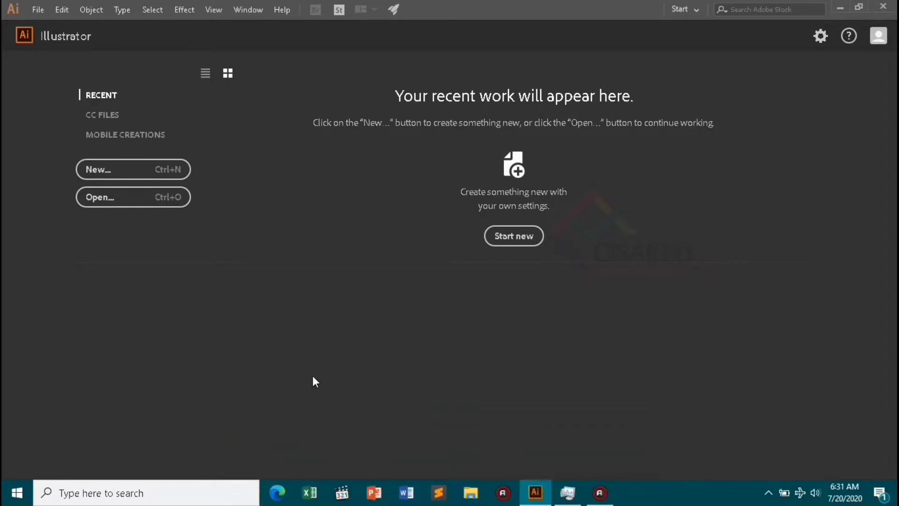
# Create a new landscape A4 document named SERTIFIKAT_CISAREO from the Art & Illustration presets.
pyautogui.click(90, 172)
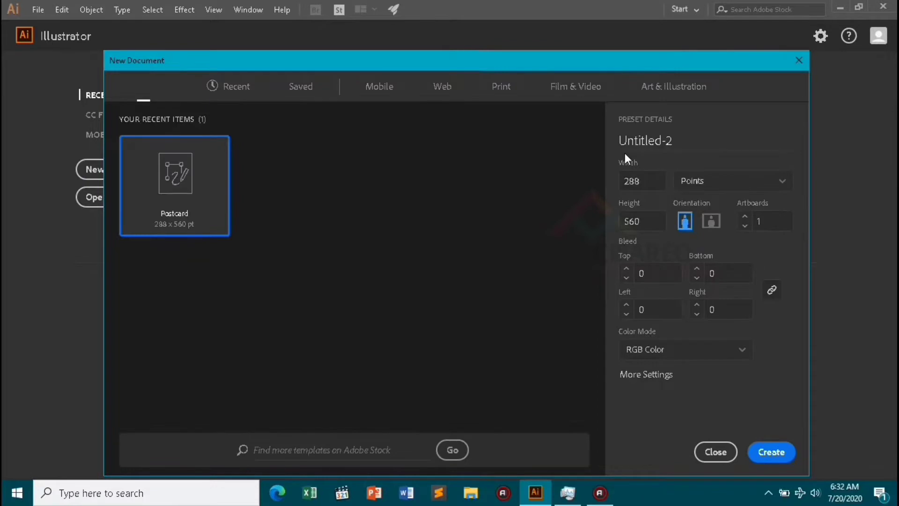
pyautogui.click(679, 140)
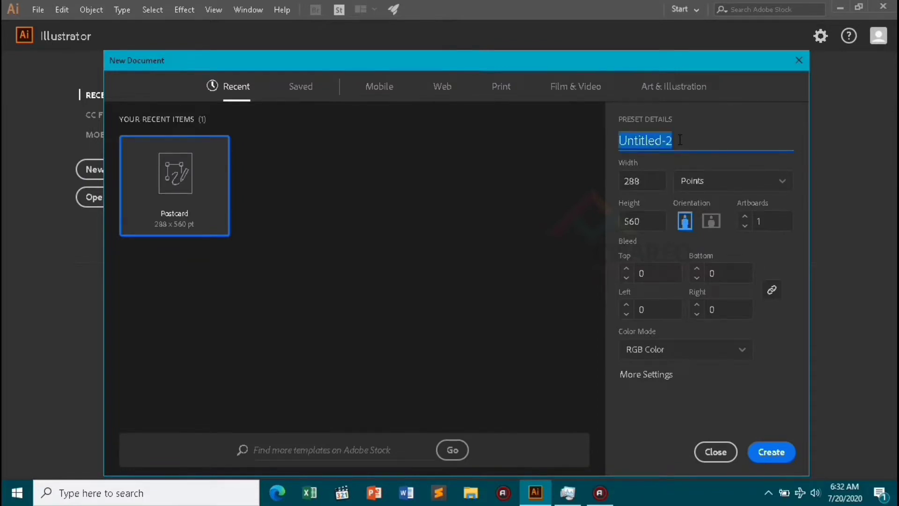
pyautogui.write('SERTIF')
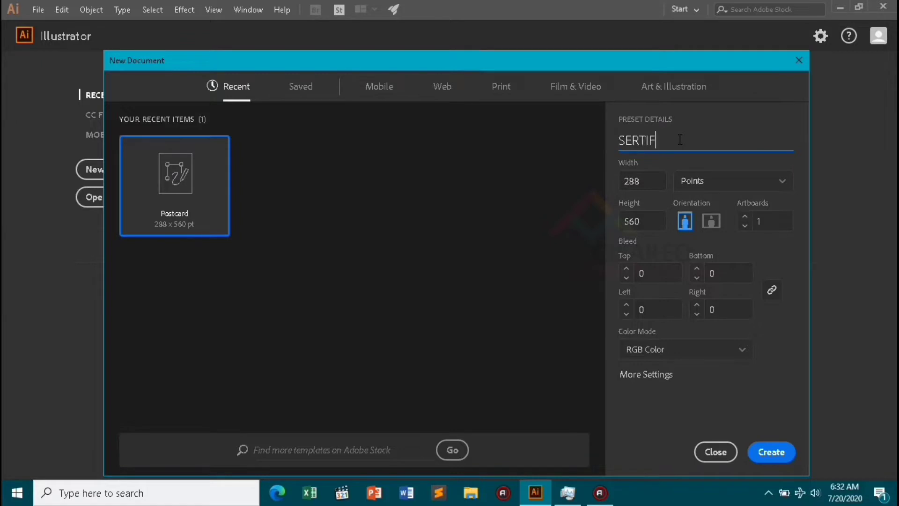
pyautogui.write('IKAT_CISAREO')
pyautogui.click(698, 89)
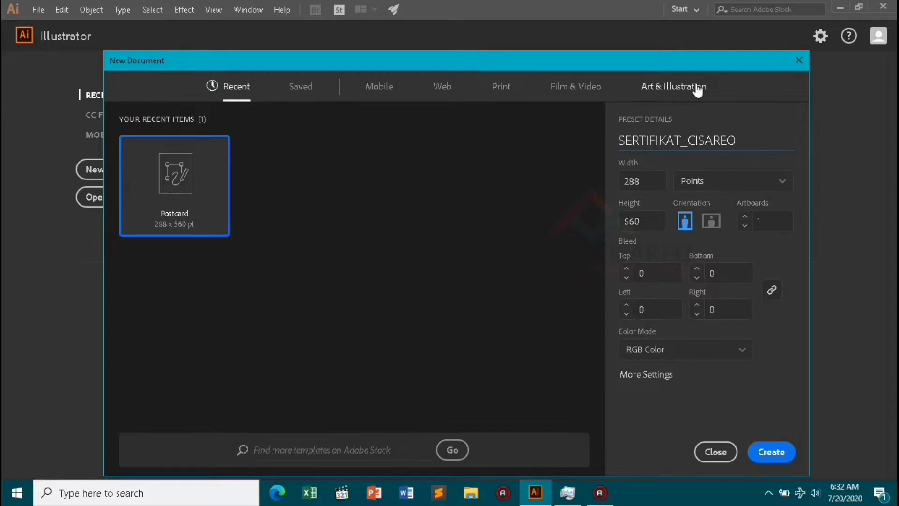
pyautogui.click(697, 89)
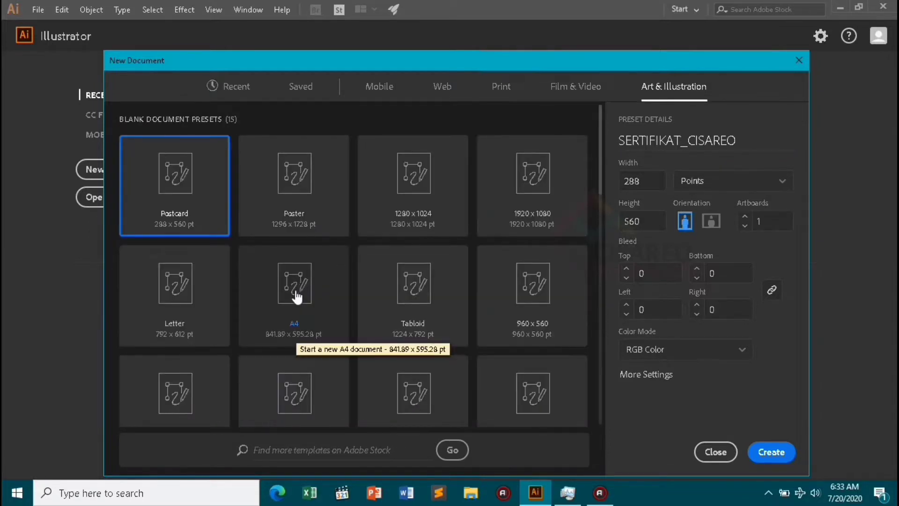
pyautogui.click(297, 297)
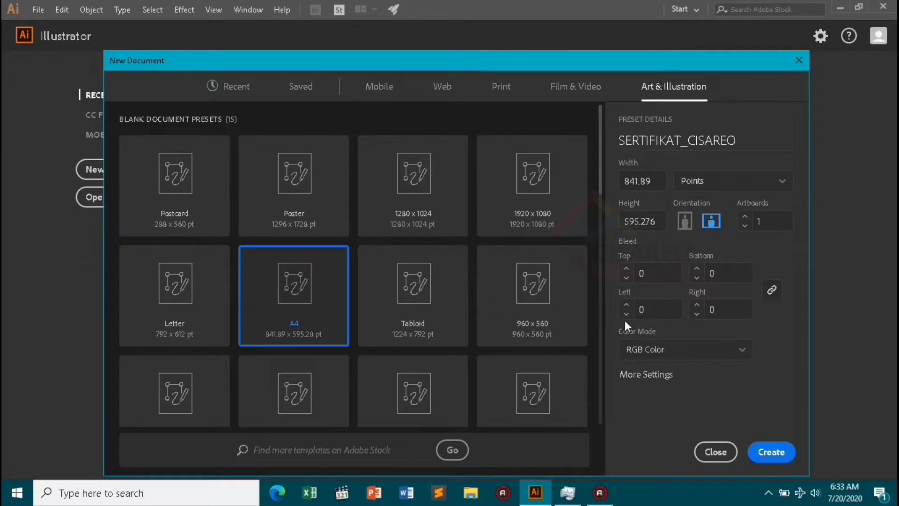
pyautogui.click(777, 453)
# Draw a white rectangle with stroke None over the full artboard, then deselect it.
pyautogui.hscroll(3, 342, 252)
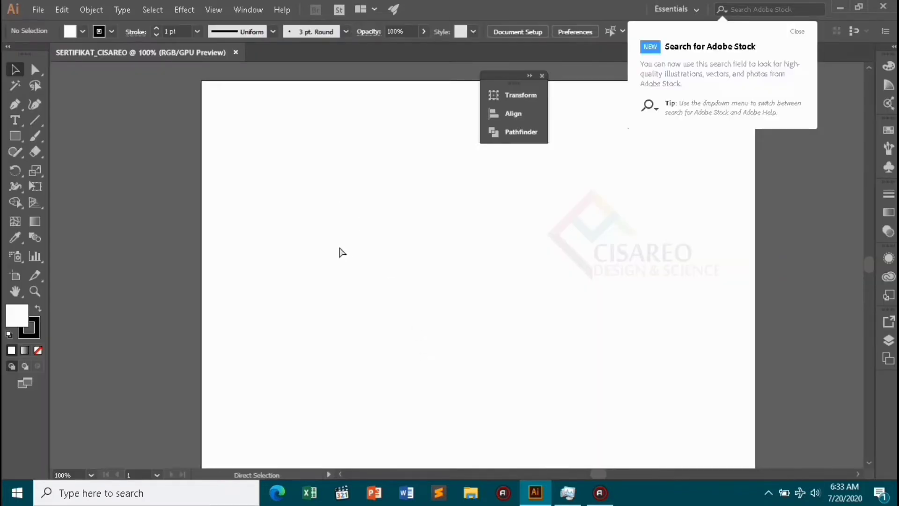
pyautogui.hscroll(2, 342, 253)
pyautogui.scroll(-1, 342, 253)
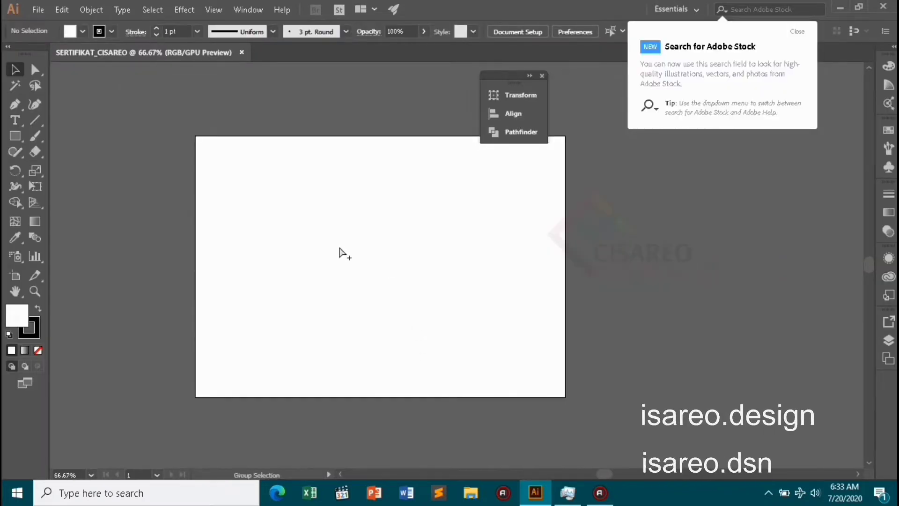
pyautogui.click(15, 136)
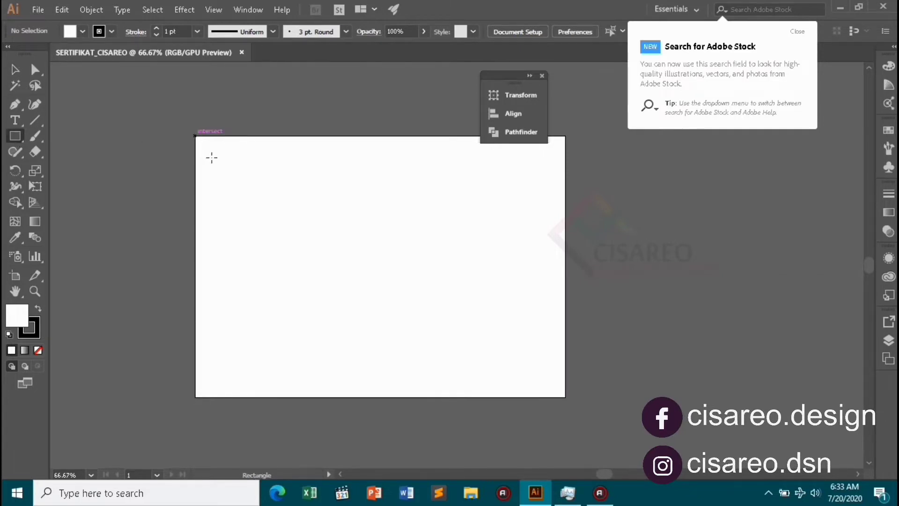
pyautogui.moveTo(195, 136); pyautogui.dragTo(564, 396)
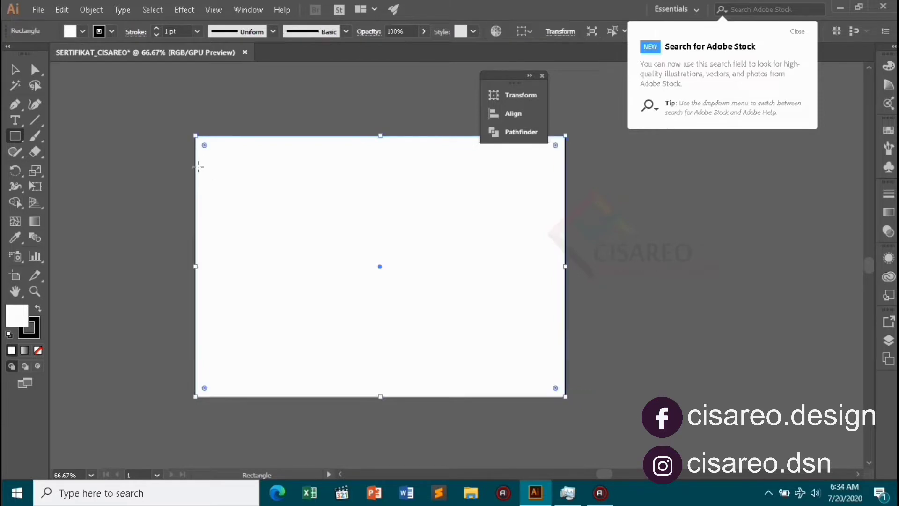
pyautogui.click(111, 31)
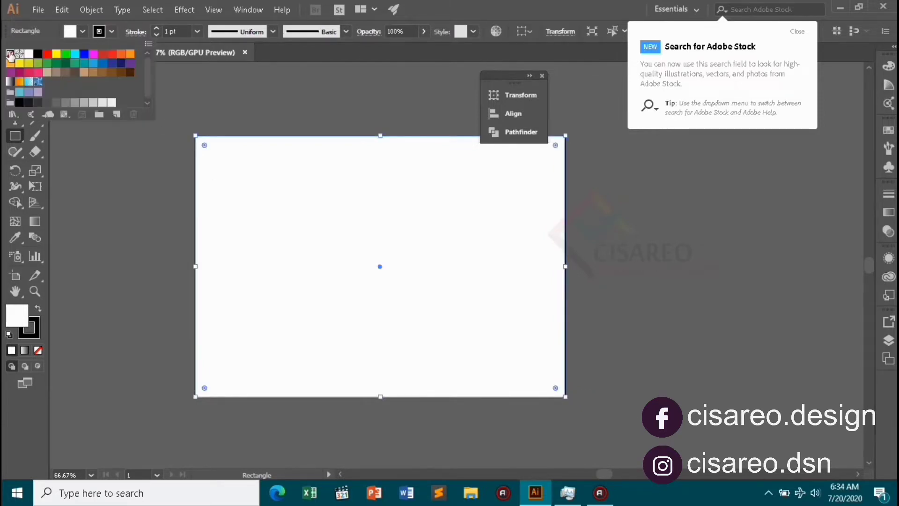
pyautogui.click(10, 53)
pyautogui.click(18, 134)
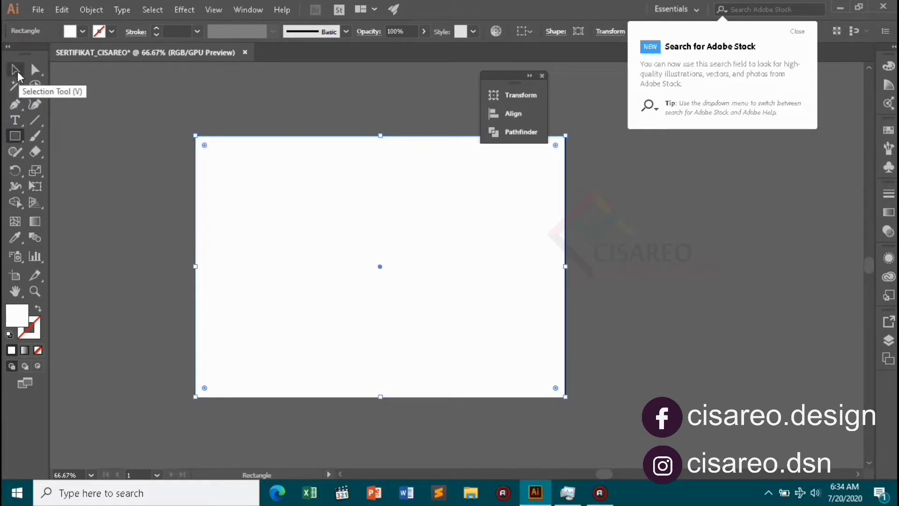
pyautogui.click(17, 72)
pyautogui.click(179, 206)
pyautogui.scroll(1, 124, 223)
pyautogui.scroll(-1, 239, 292)
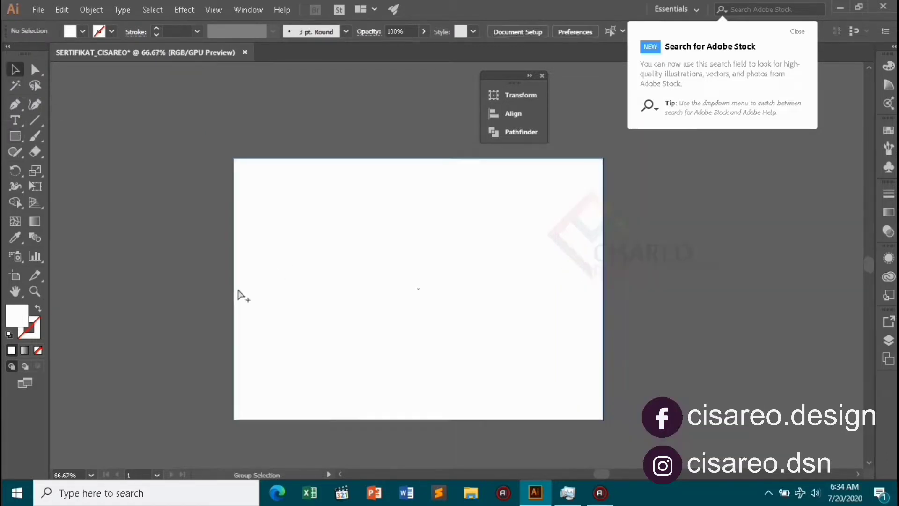
# Draw a closed curved corner shape at top-left, filled with the White, Black gradient.
pyautogui.click(11, 108)
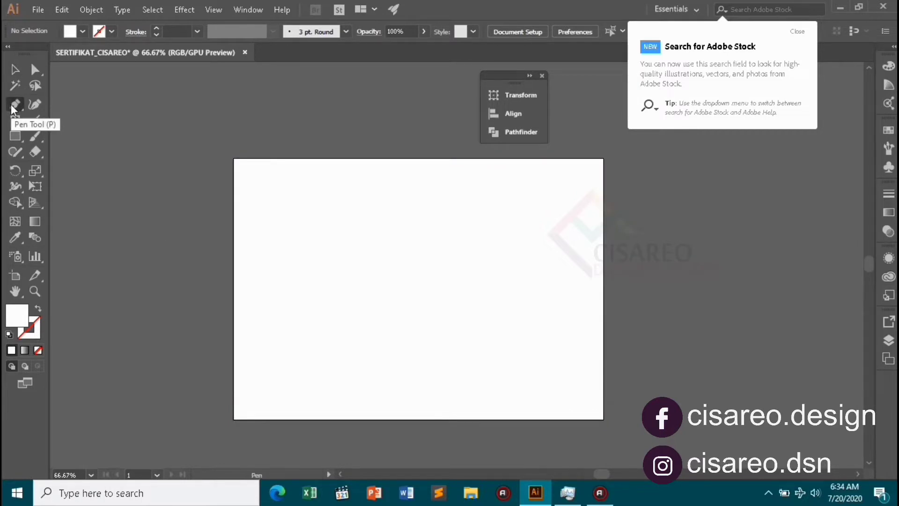
pyautogui.click(83, 31)
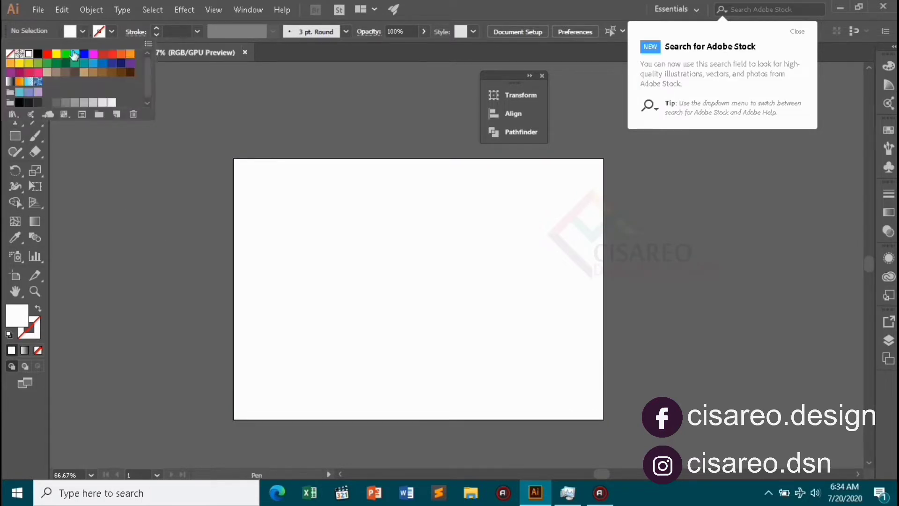
pyautogui.click(10, 82)
pyautogui.click(233, 288)
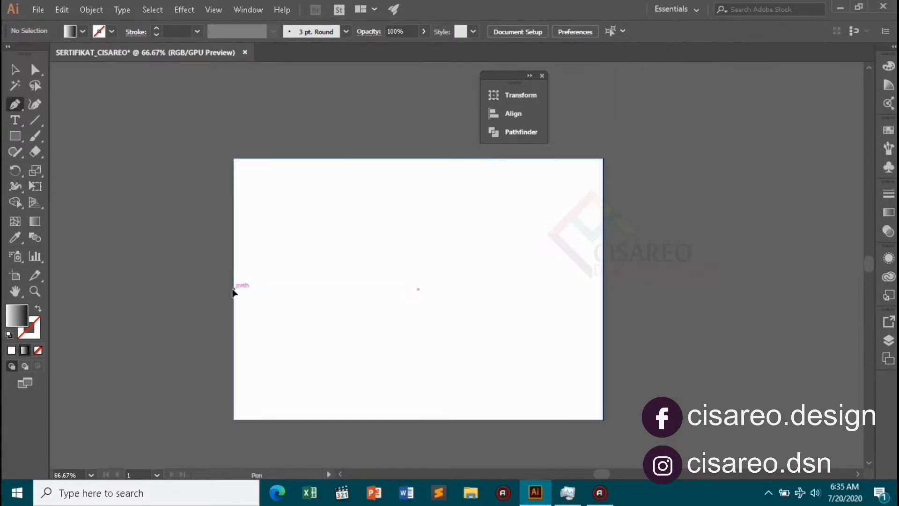
pyautogui.click(358, 158)
pyautogui.moveTo(358, 158); pyautogui.dragTo(466, 121)
pyautogui.click(354, 159)
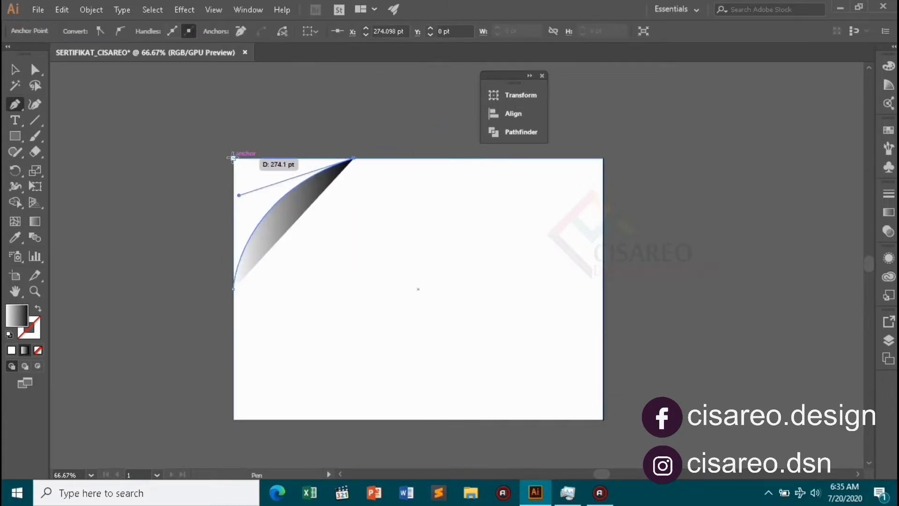
pyautogui.click(234, 158)
pyautogui.click(234, 289)
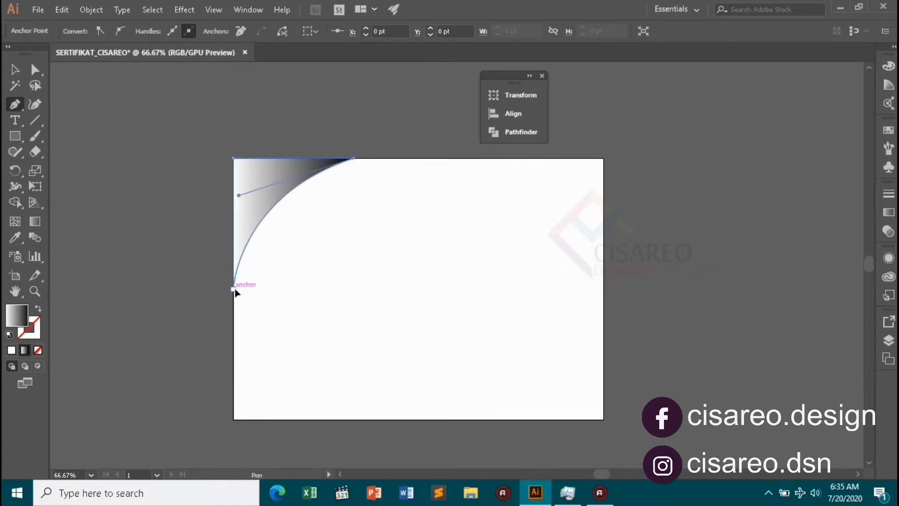
# Switch Illustrator to the Layout workspace.
pyautogui.click(15, 69)
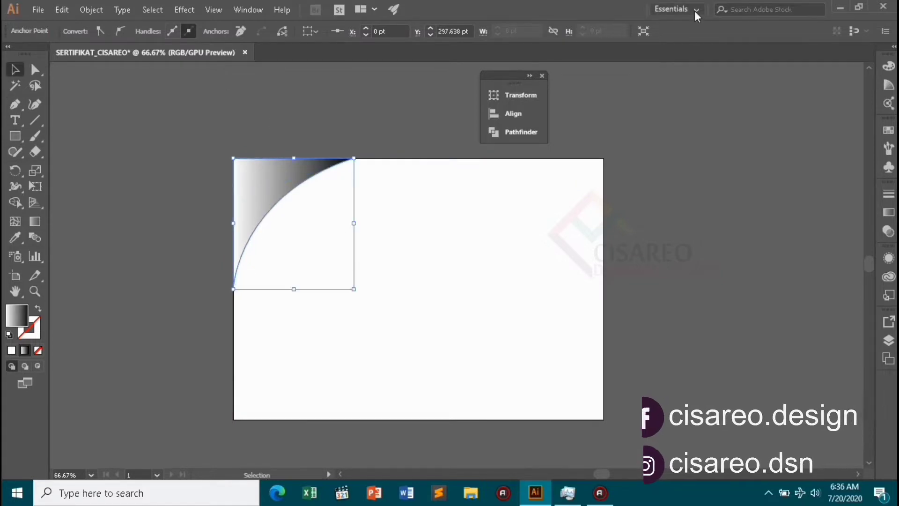
pyautogui.click(676, 9)
pyautogui.click(699, 55)
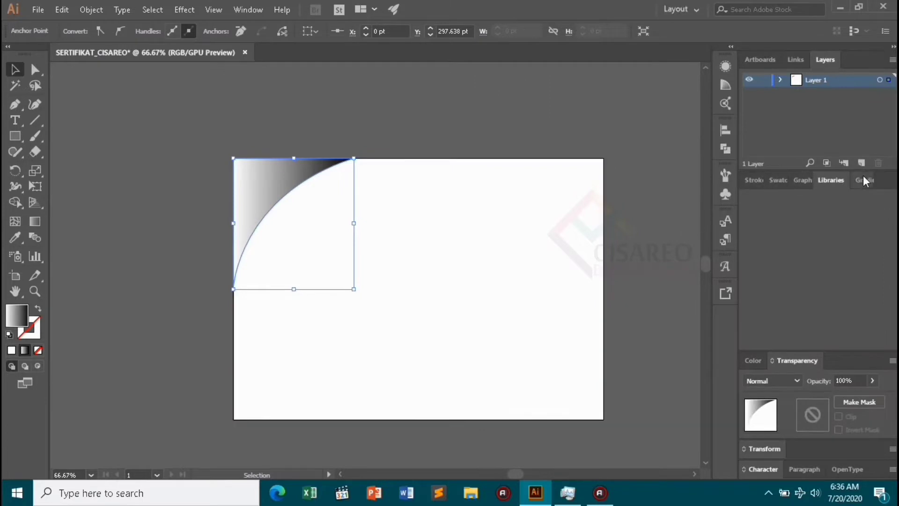
# Make the corner gradient's left stop grey and its right stop a darker grey.
pyautogui.moveTo(863, 180); pyautogui.dragTo(440, 147)
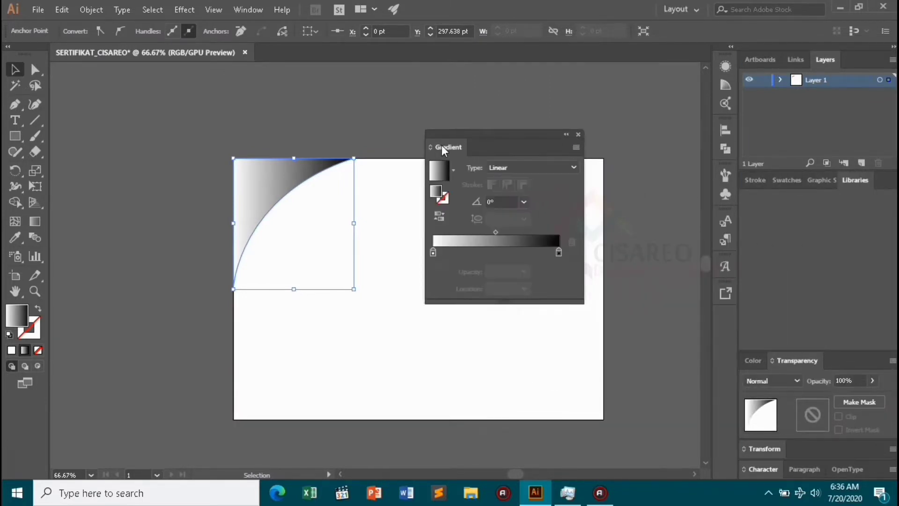
pyautogui.click(433, 252)
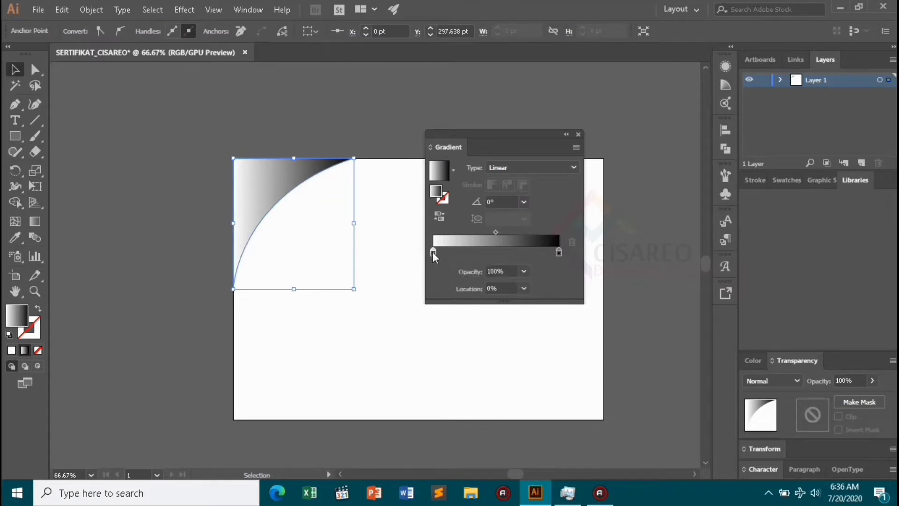
pyautogui.doubleClick(433, 252)
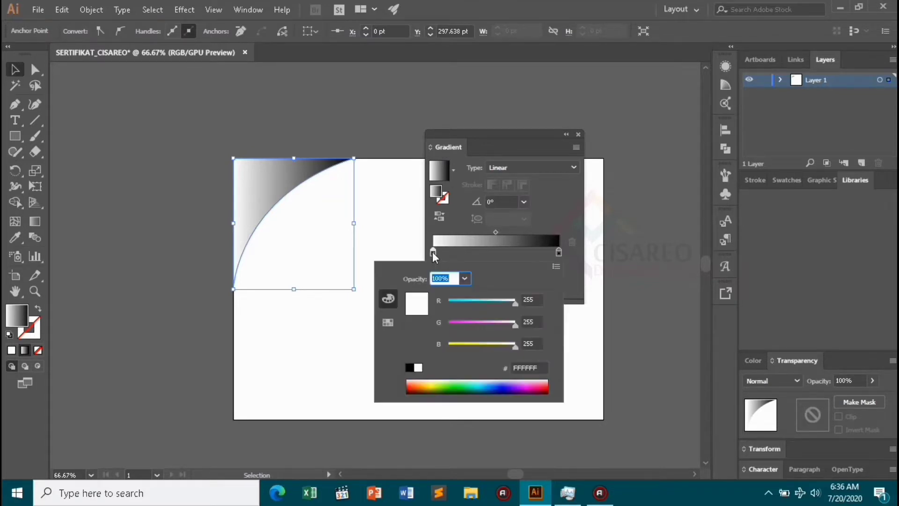
pyautogui.click(388, 323)
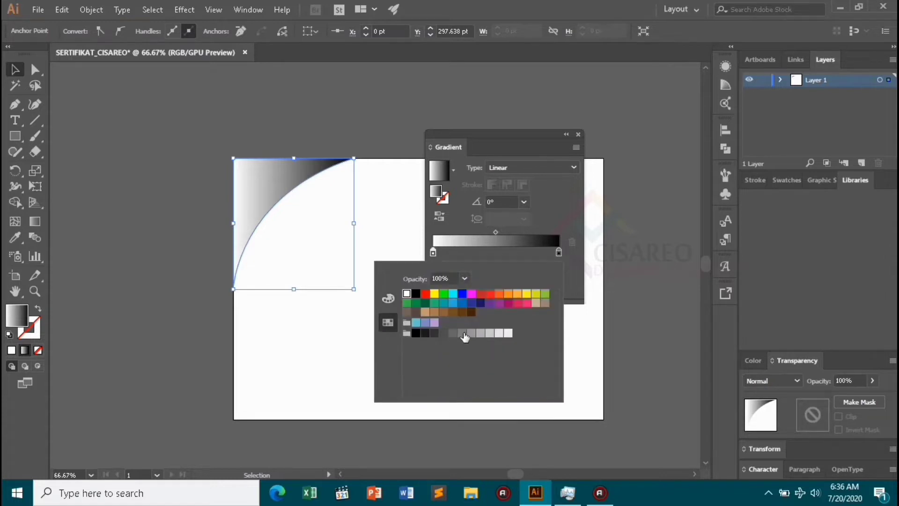
pyautogui.click(463, 333)
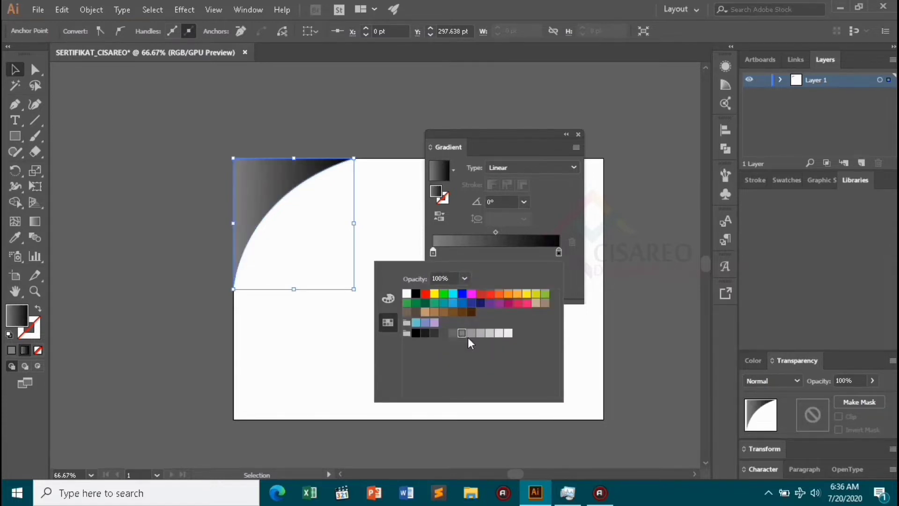
pyautogui.click(558, 253)
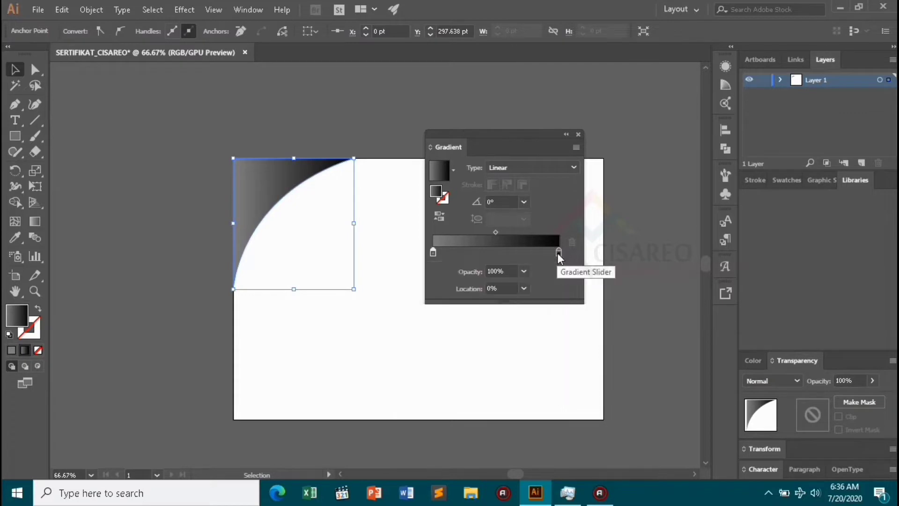
pyautogui.doubleClick(558, 253)
pyautogui.click(434, 333)
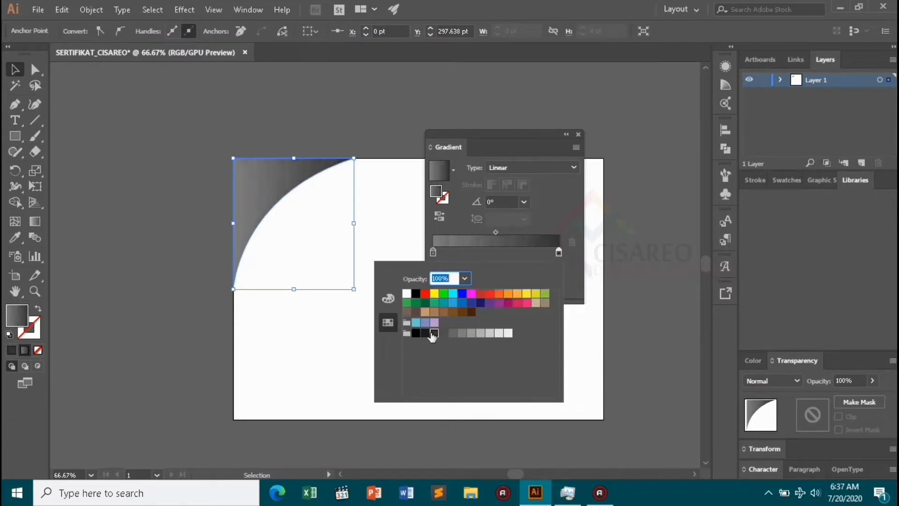
pyautogui.click(425, 333)
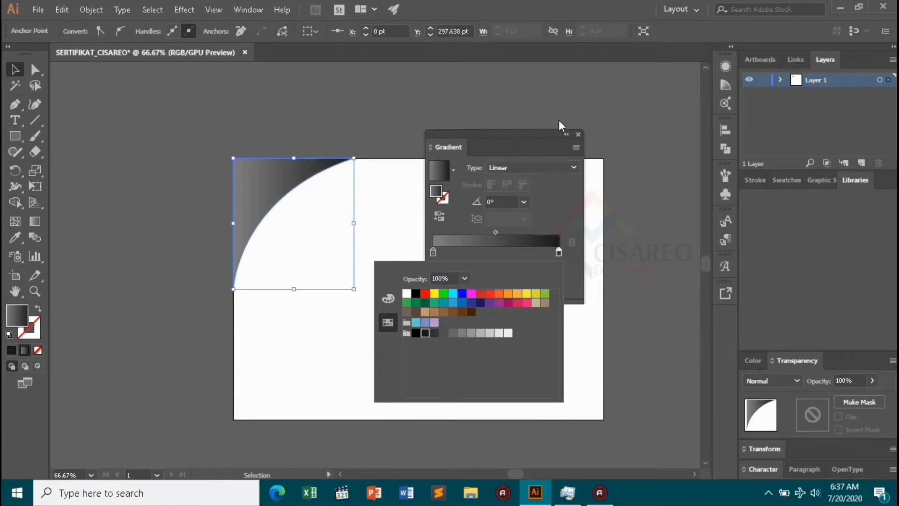
# Angle the corner shape's linear gradient diagonally at 142.2°, darkest at the corner.
pyautogui.click(36, 222)
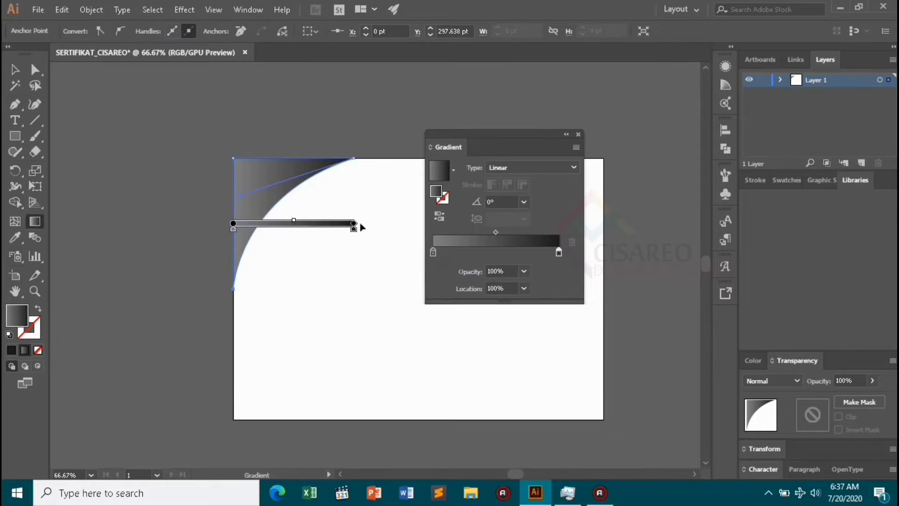
pyautogui.moveTo(358, 222)
pyautogui.mouseDown()
pyautogui.moveTo(307, 137)
pyautogui.moveTo(151, 112)
pyautogui.moveTo(92, 128)
pyautogui.moveTo(103, 124)
pyautogui.mouseUp()
pyautogui.moveTo(193, 192)
pyautogui.mouseDown()
pyautogui.moveTo(217, 165)
pyautogui.moveTo(205, 157)
pyautogui.moveTo(260, 180)
pyautogui.moveTo(250, 193)
pyautogui.moveTo(269, 207)
pyautogui.mouseUp()
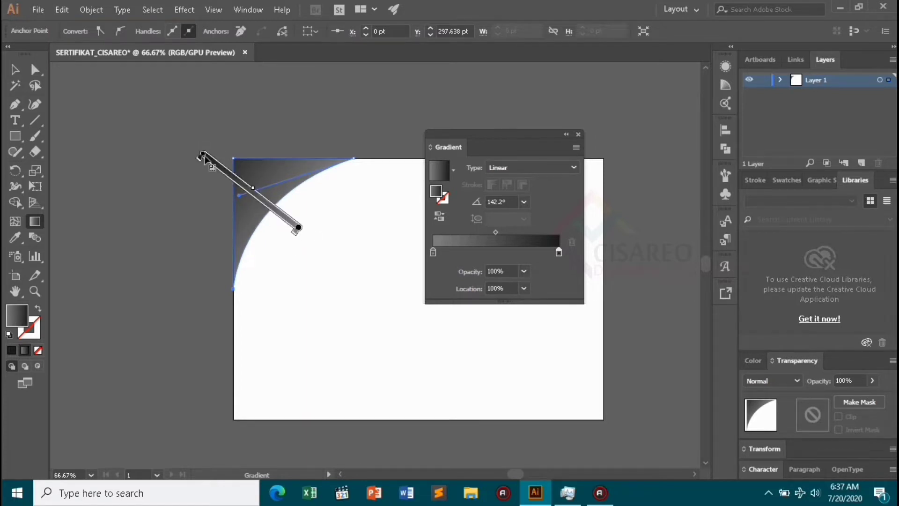
pyautogui.moveTo(205, 156); pyautogui.dragTo(171, 131)
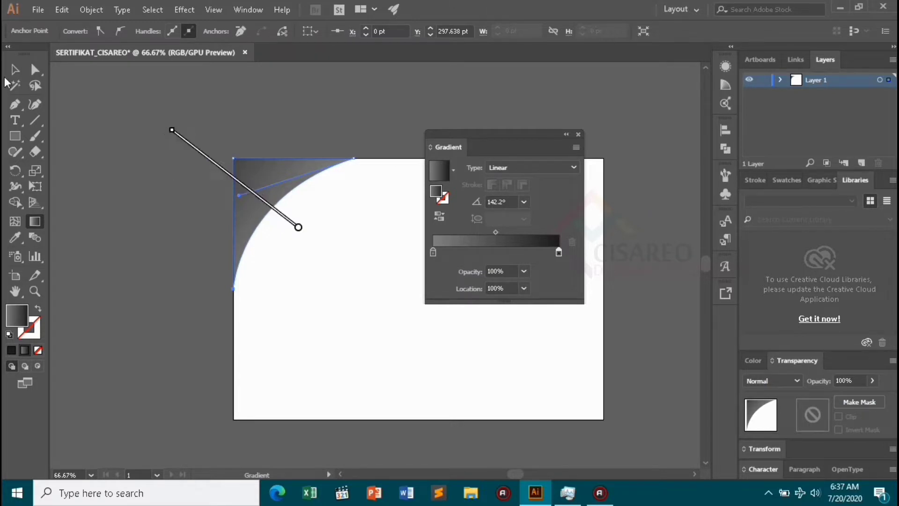
pyautogui.press('v')
pyautogui.click(366, 123)
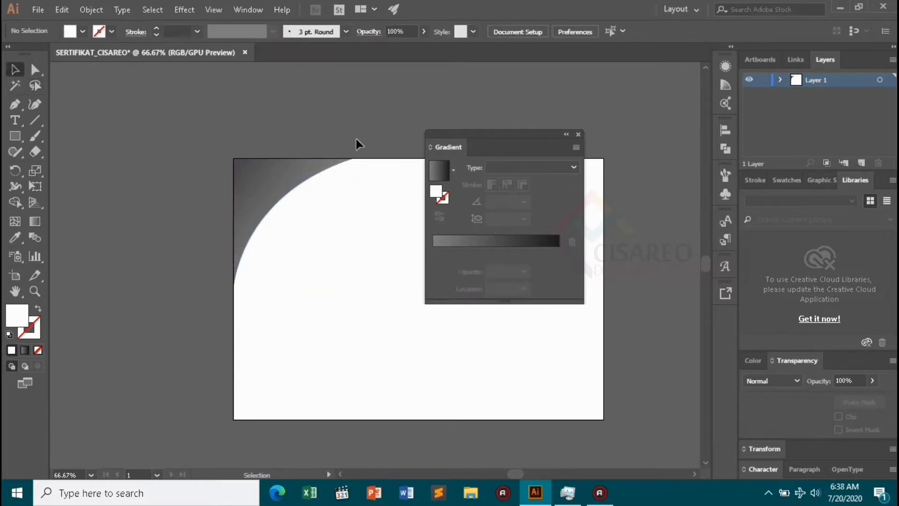
# Start a crescent path with an anchor on the left edge and a curved anchor on the top edge.
pyautogui.click(262, 187)
pyautogui.click(341, 175)
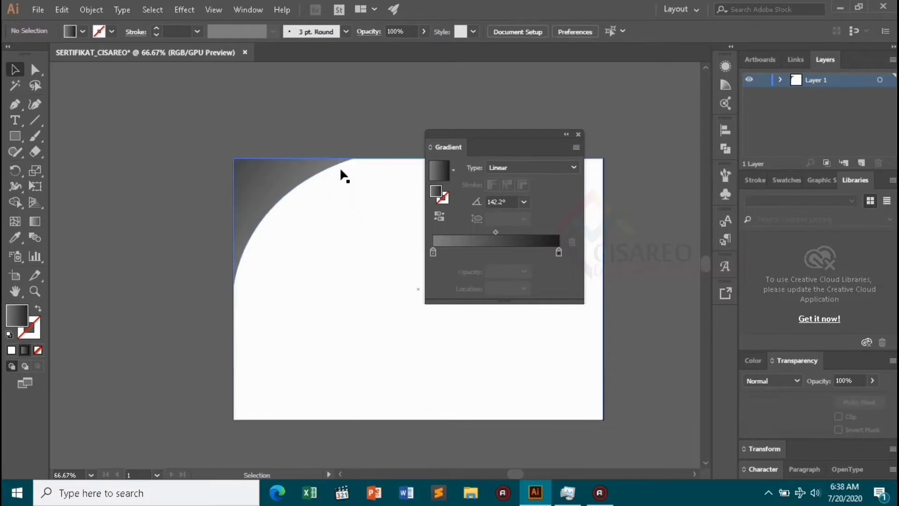
pyautogui.click(23, 107)
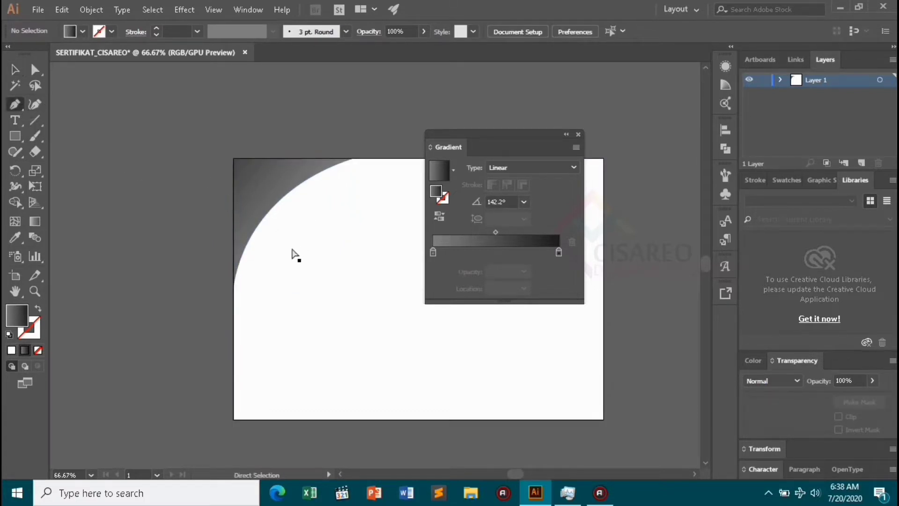
pyautogui.scroll(1, 261, 271)
pyautogui.click(218, 318)
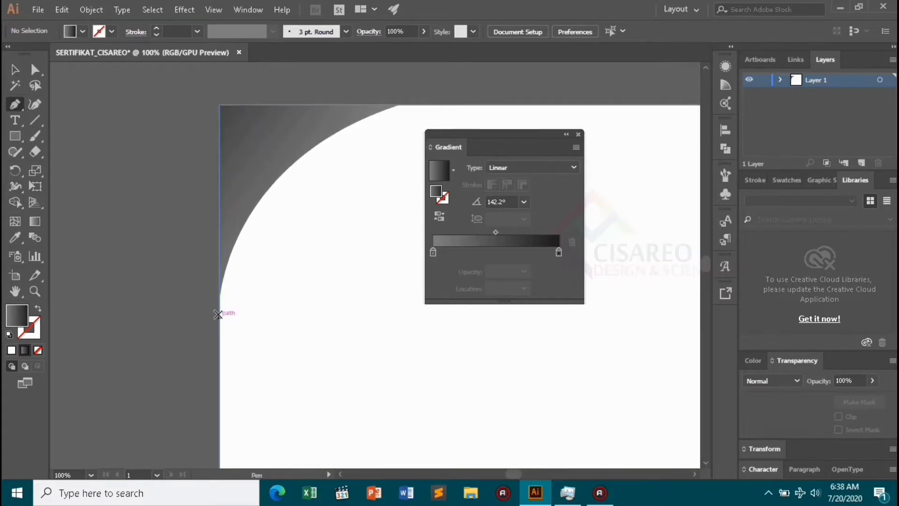
pyautogui.scroll(-1, 220, 313)
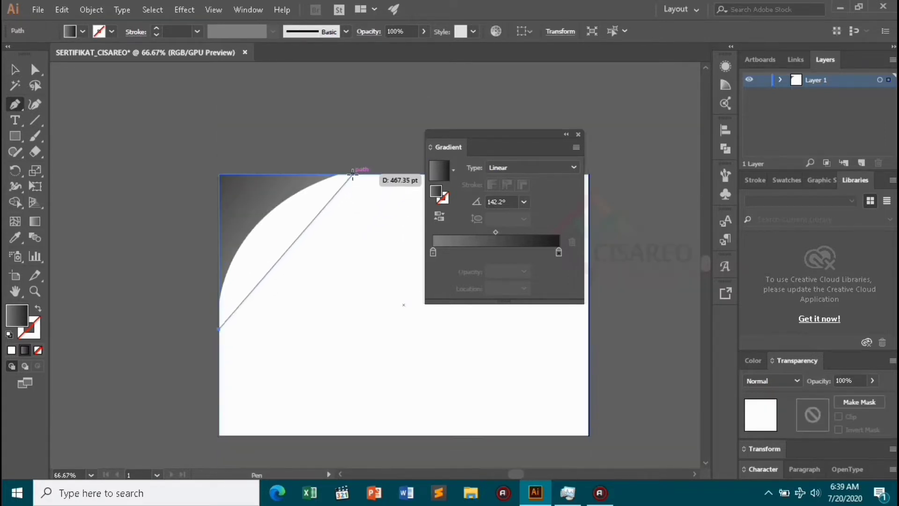
pyautogui.moveTo(352, 175); pyautogui.dragTo(489, 133)
# Complete the crescent along the corner arc and close it at its left-edge start point.
pyautogui.scroll(1, 353, 175)
pyautogui.click(354, 174)
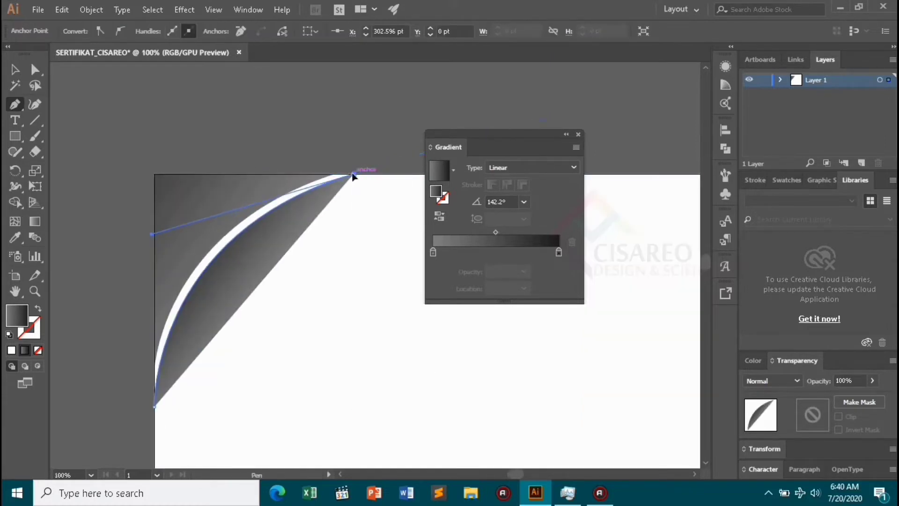
pyautogui.moveTo(318, 172); pyautogui.dragTo(154, 303)
pyautogui.click(155, 302)
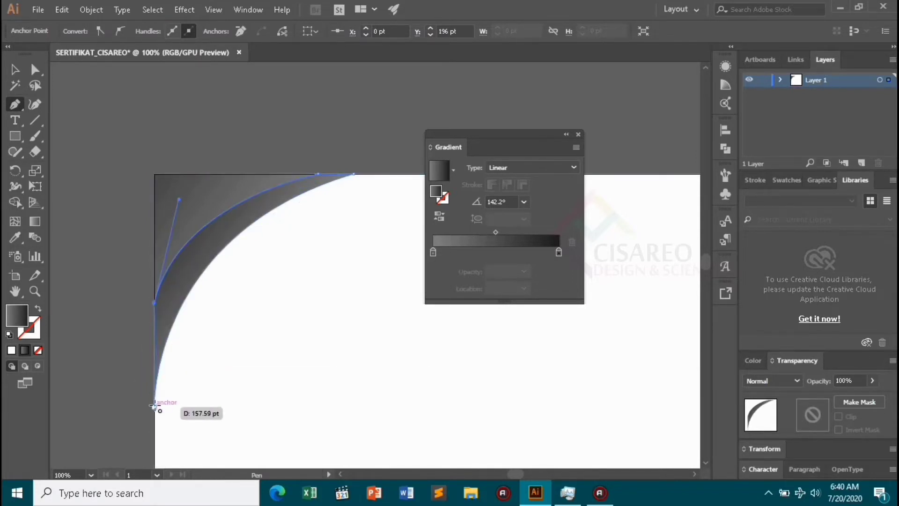
pyautogui.click(155, 405)
pyautogui.click(14, 70)
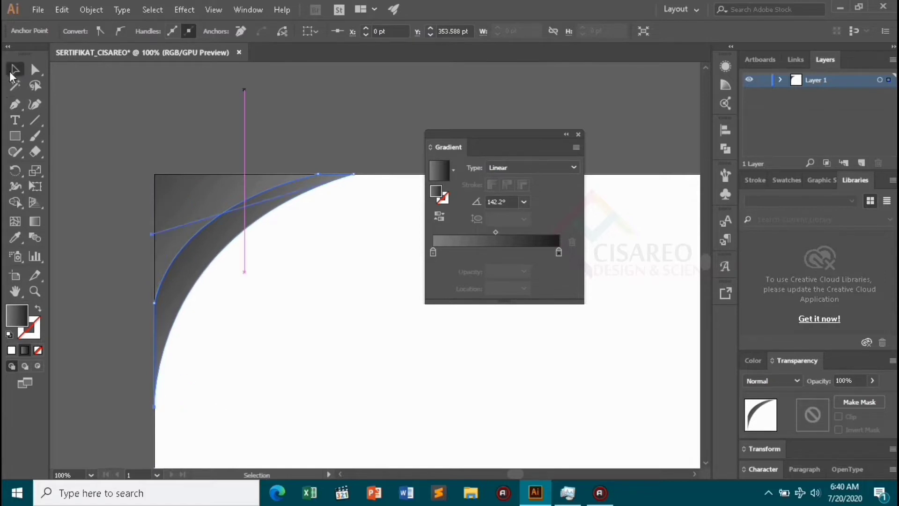
pyautogui.click(248, 136)
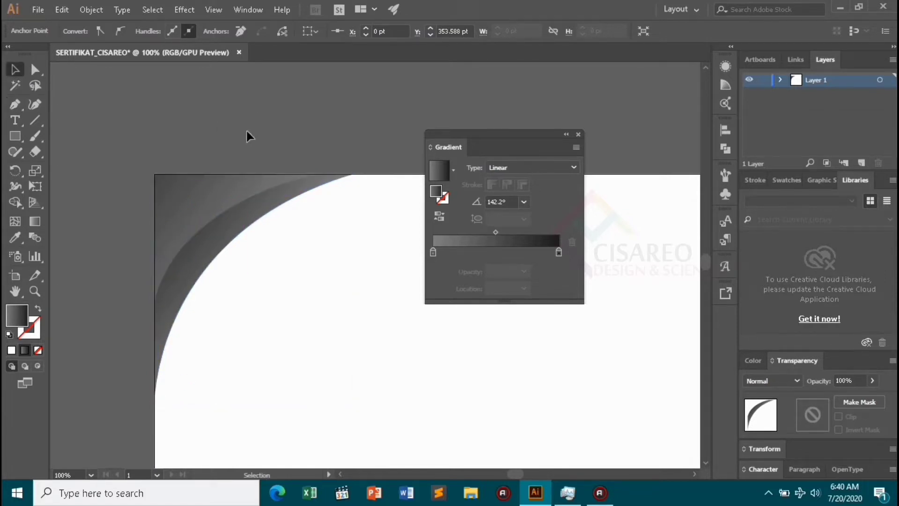
pyautogui.click(201, 203)
# Arrange the new crescent with Bring to Front.
pyautogui.rightClick(201, 202)
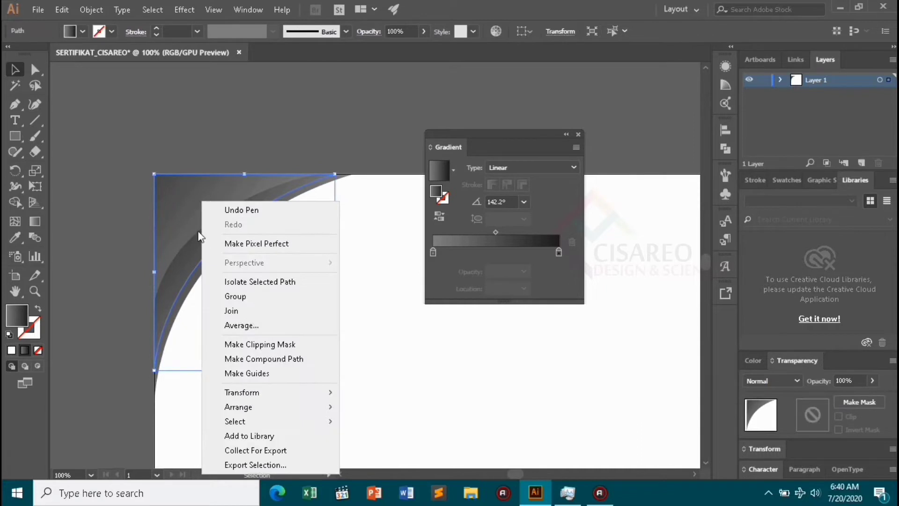
pyautogui.moveTo(272, 408)
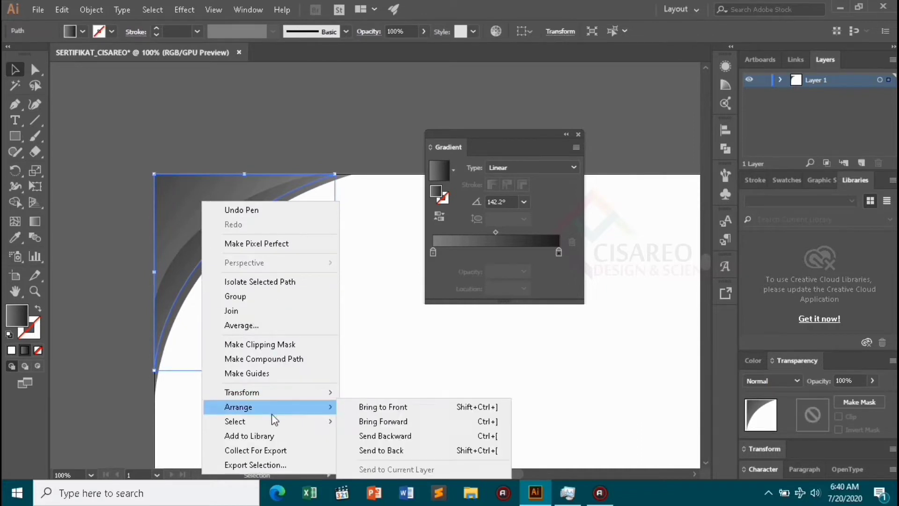
pyautogui.click(377, 407)
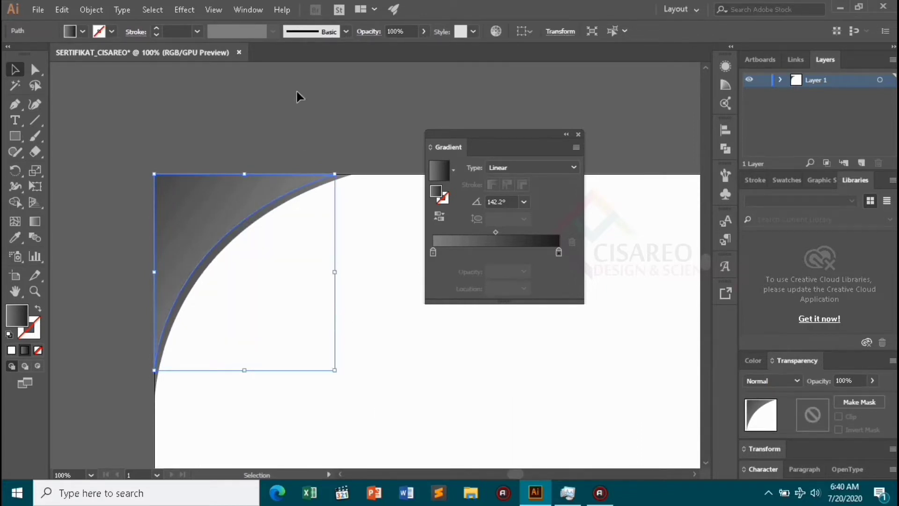
# Lock the white background rectangle with Object > Lock > Selection.
pyautogui.click(381, 315)
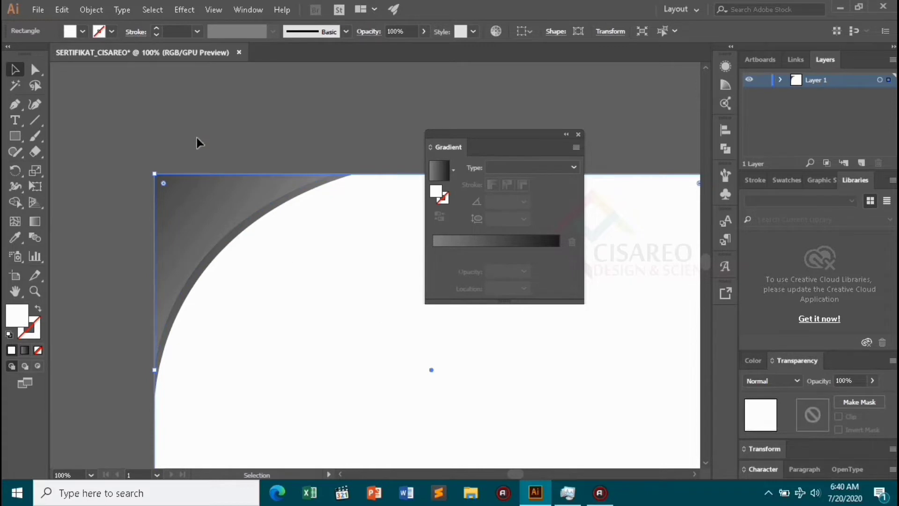
pyautogui.click(94, 10)
pyautogui.moveTo(152, 72)
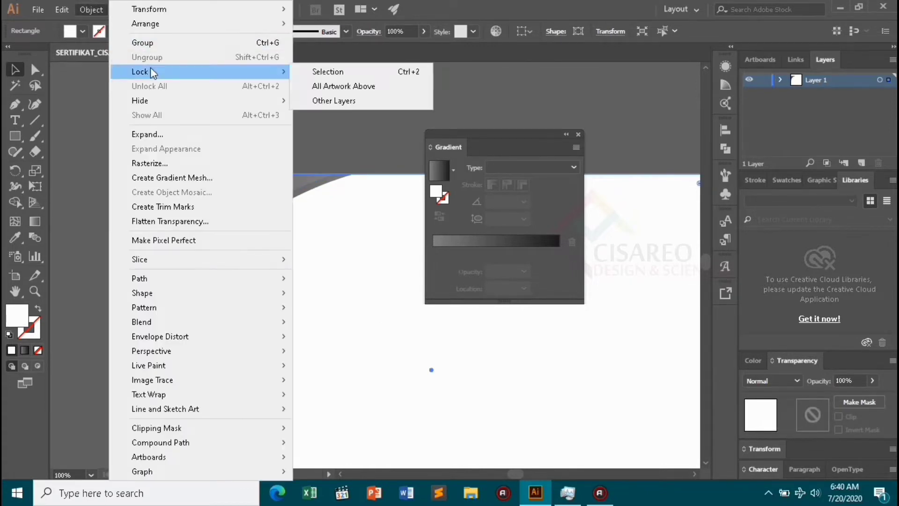
pyautogui.click(323, 73)
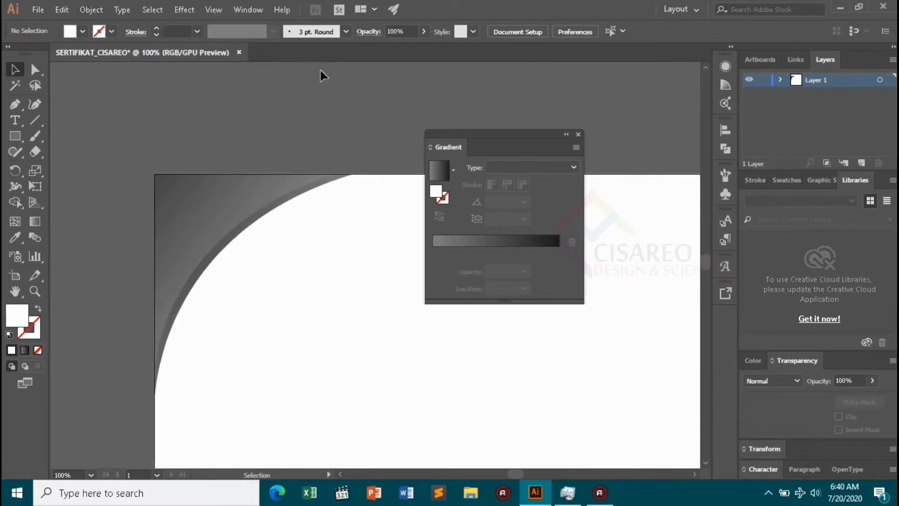
pyautogui.click(321, 182)
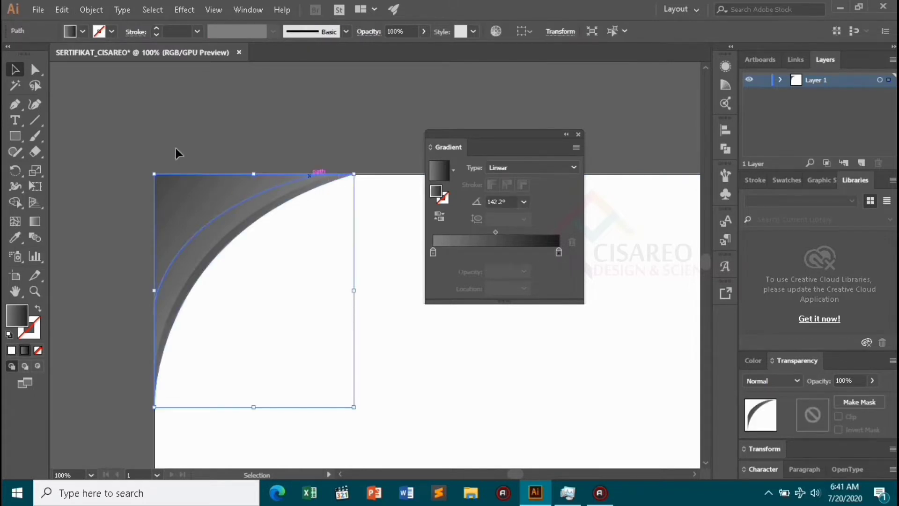
# Fill the crescent band with the Gold gradient from the Metals swatch library.
pyautogui.click(83, 32)
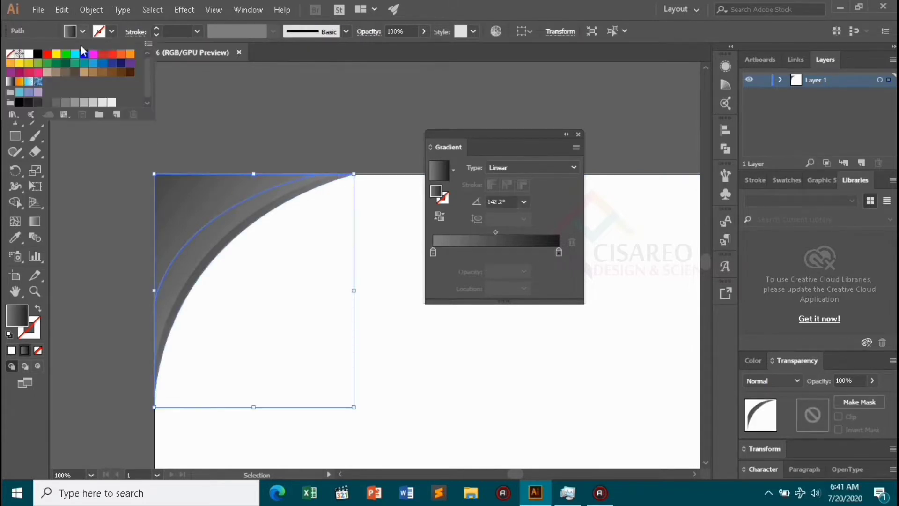
pyautogui.click(13, 114)
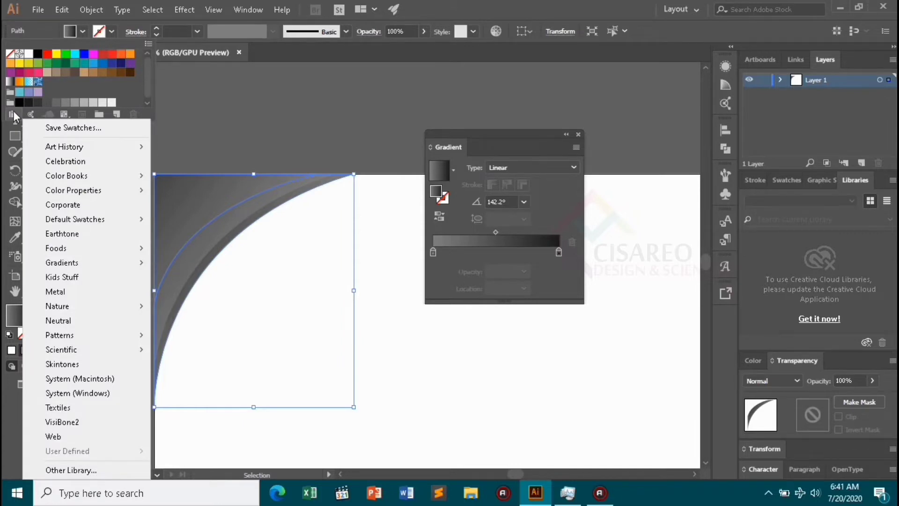
pyautogui.moveTo(111, 258)
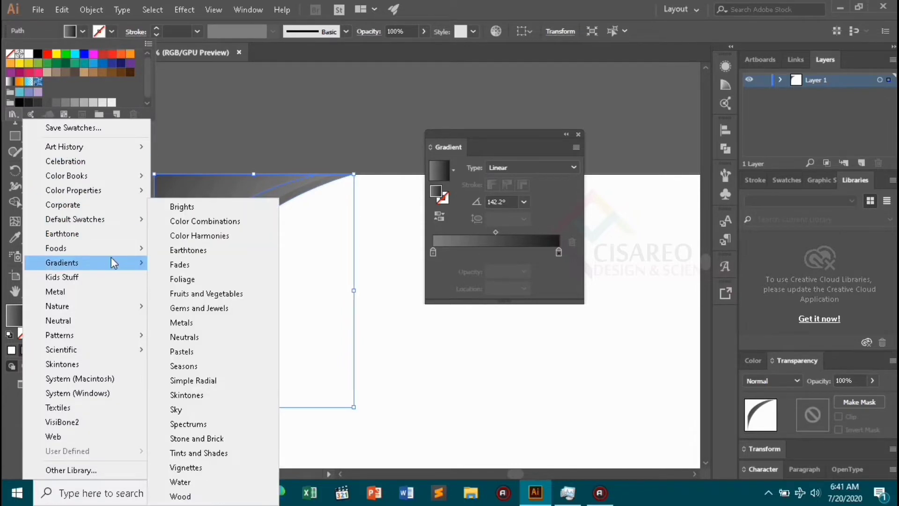
pyautogui.click(189, 323)
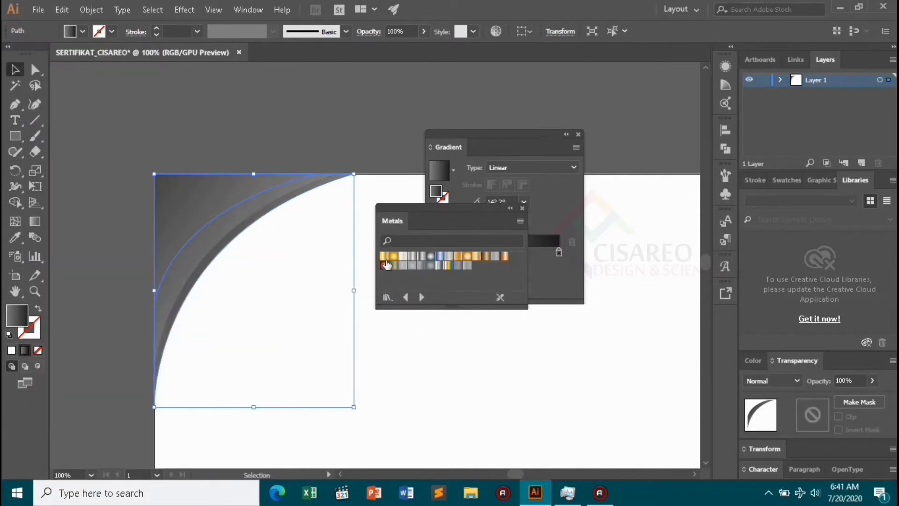
pyautogui.click(385, 257)
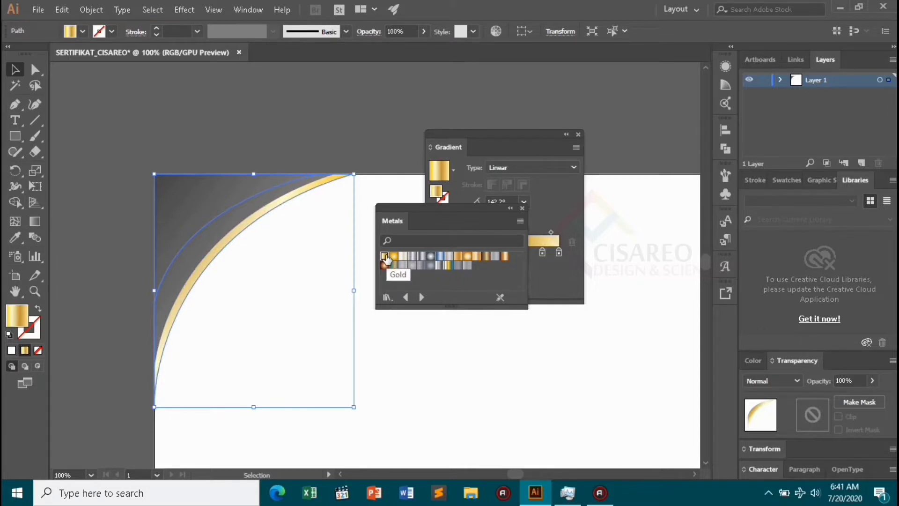
pyautogui.click(522, 208)
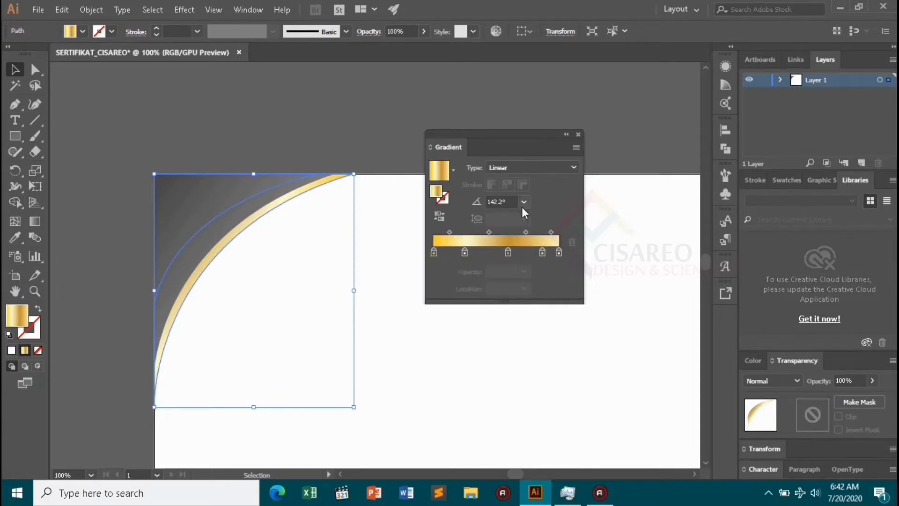
pyautogui.click(339, 132)
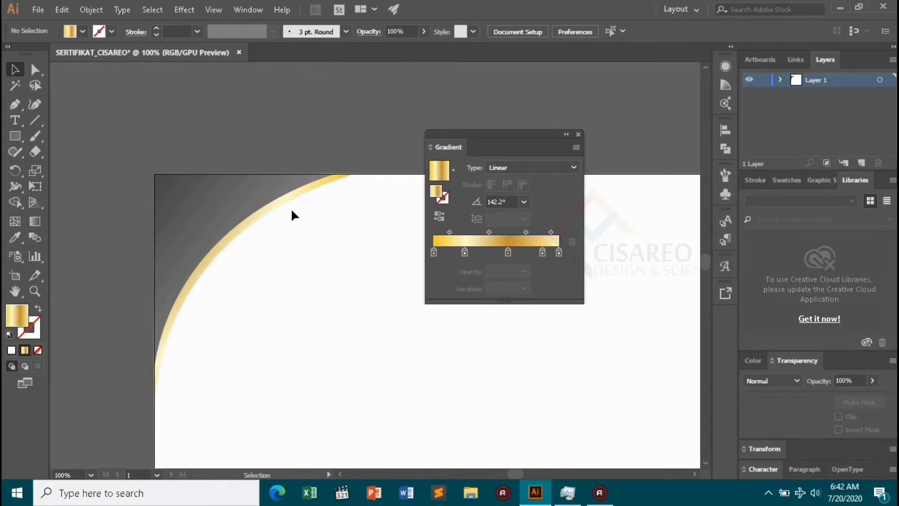
pyautogui.hotkey('ctrl', '-')
pyautogui.keyDown('ctrl'); pyautogui.click(279, 112); pyautogui.keyUp('ctrl')
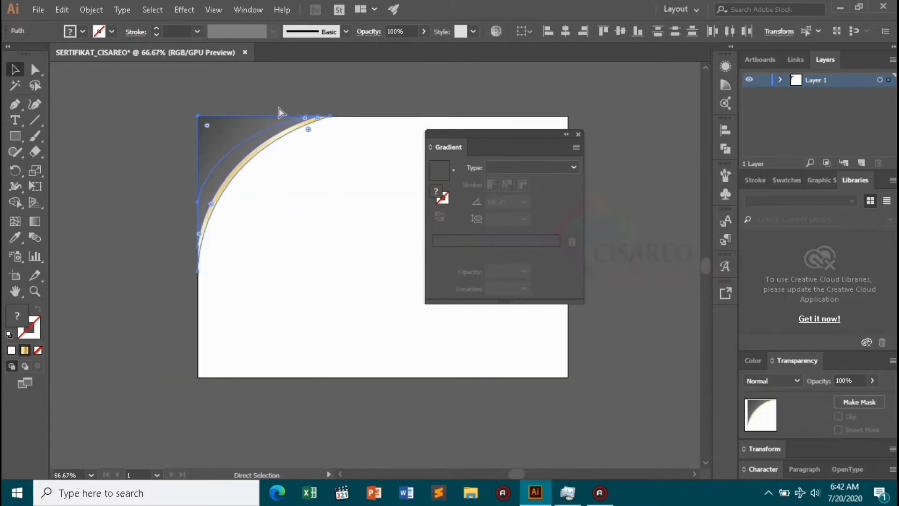
pyautogui.click(161, 220)
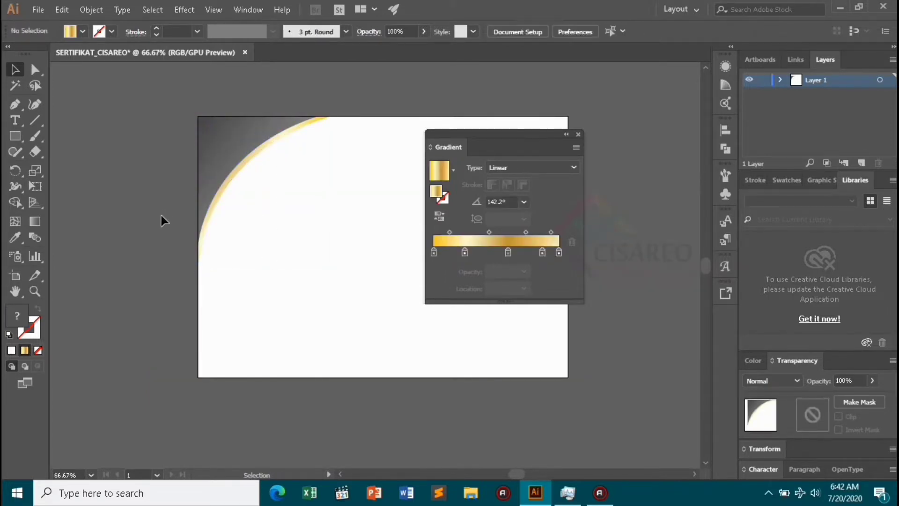
# Draw a closed curved shape down the left edge into the bottom-left corner.
pyautogui.click(15, 105)
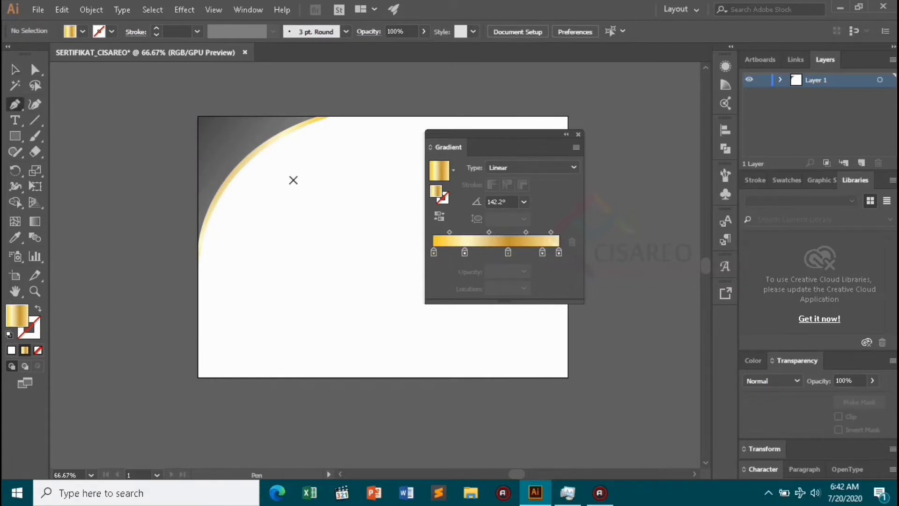
pyautogui.click(228, 174)
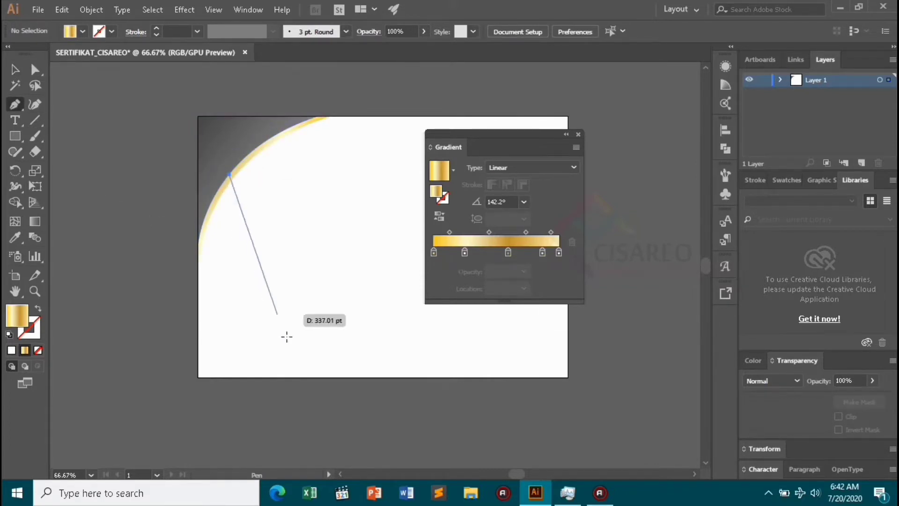
pyautogui.moveTo(297, 377); pyautogui.dragTo(414, 438)
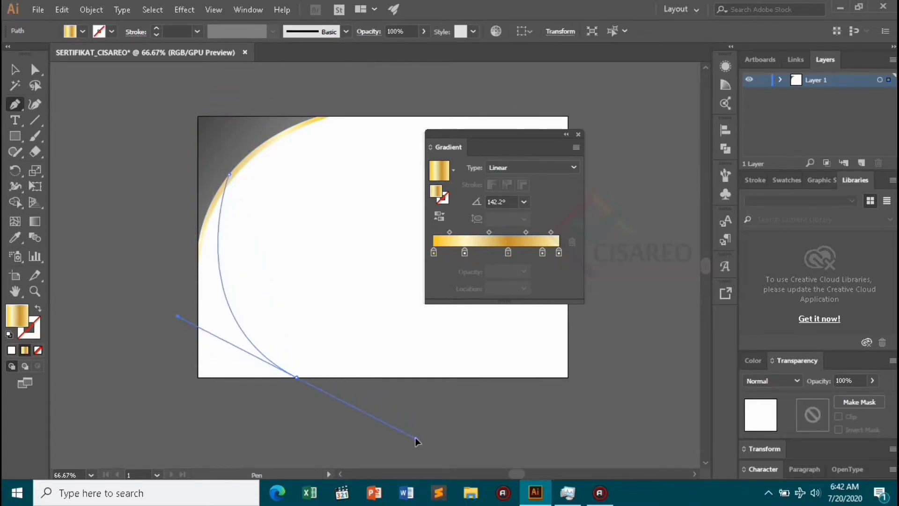
pyautogui.click(198, 377)
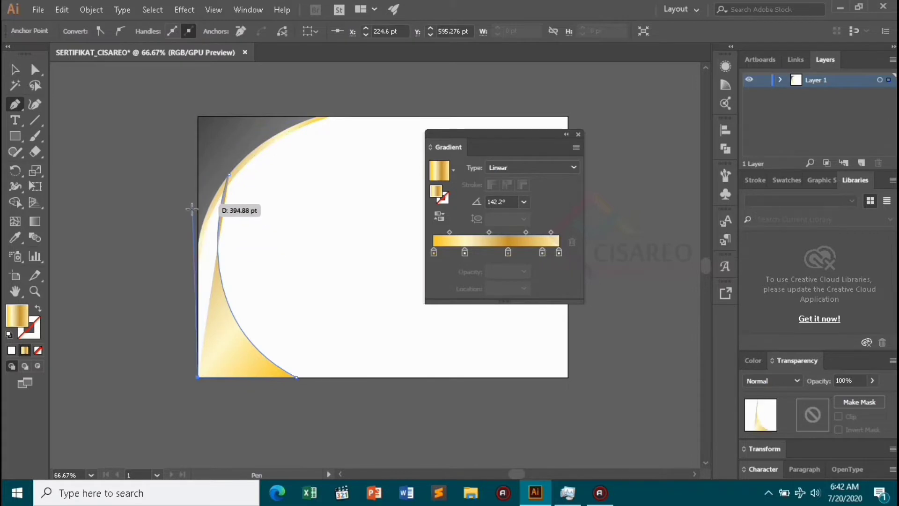
pyautogui.click(197, 222)
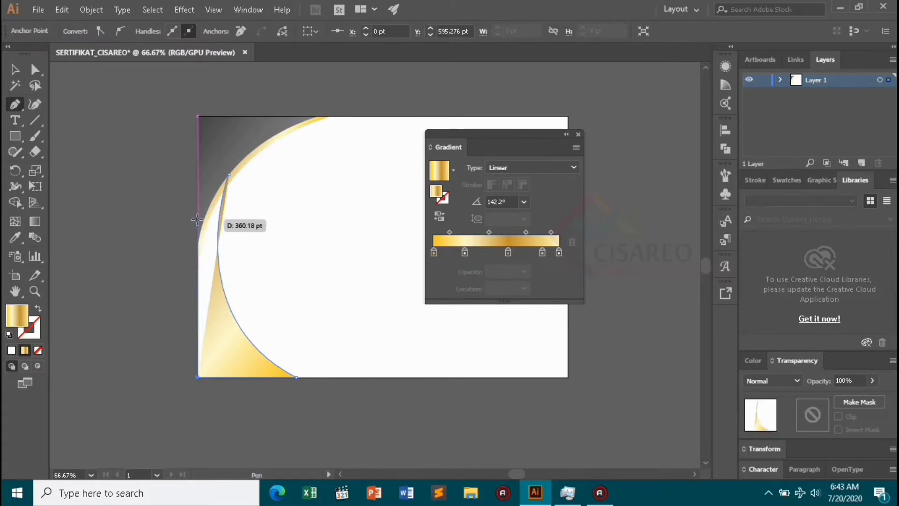
pyautogui.click(229, 174)
pyautogui.click(246, 164)
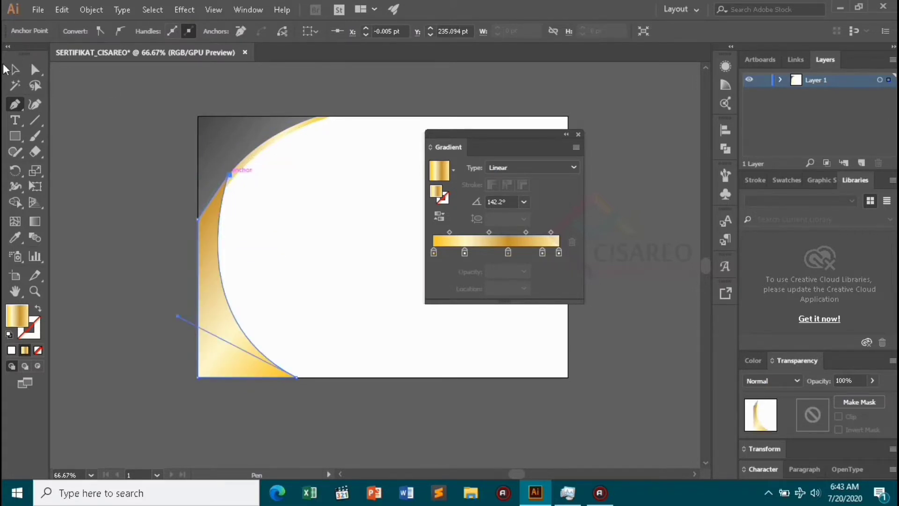
pyautogui.click(14, 69)
pyautogui.click(150, 172)
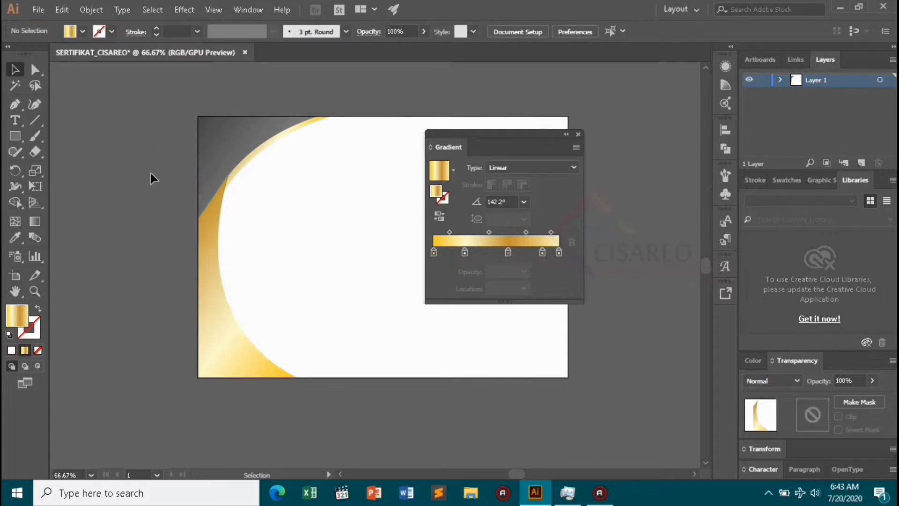
# Bring the grey top-left curve group in front of the new left-edge shape.
pyautogui.click(263, 140)
pyautogui.rightClick(263, 139)
pyautogui.moveTo(307, 266)
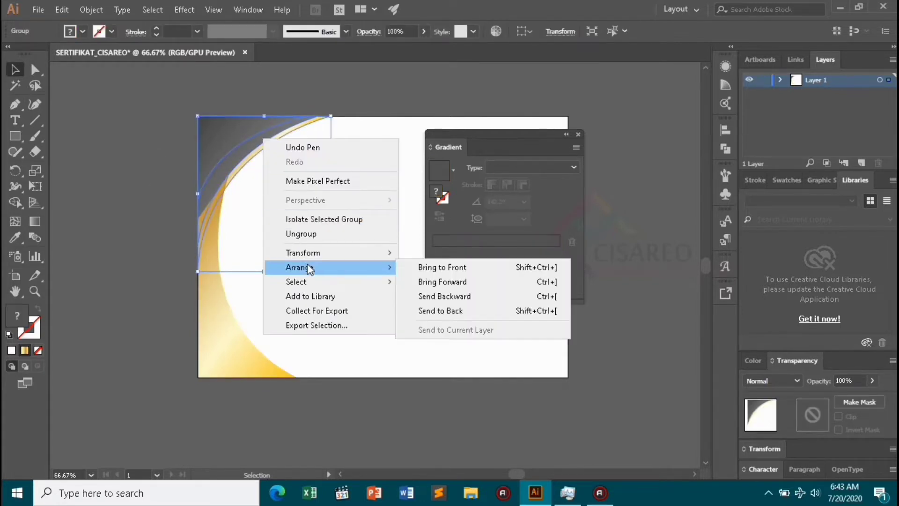
pyautogui.click(444, 259)
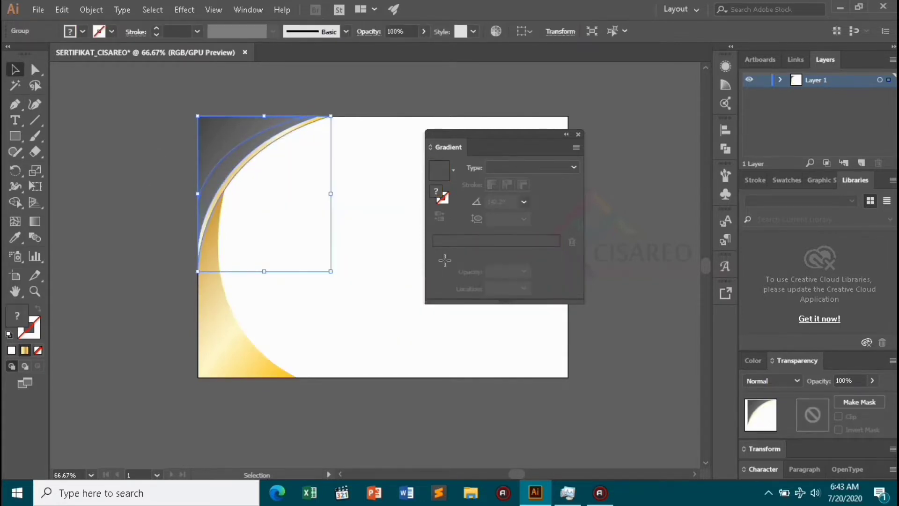
pyautogui.click(174, 335)
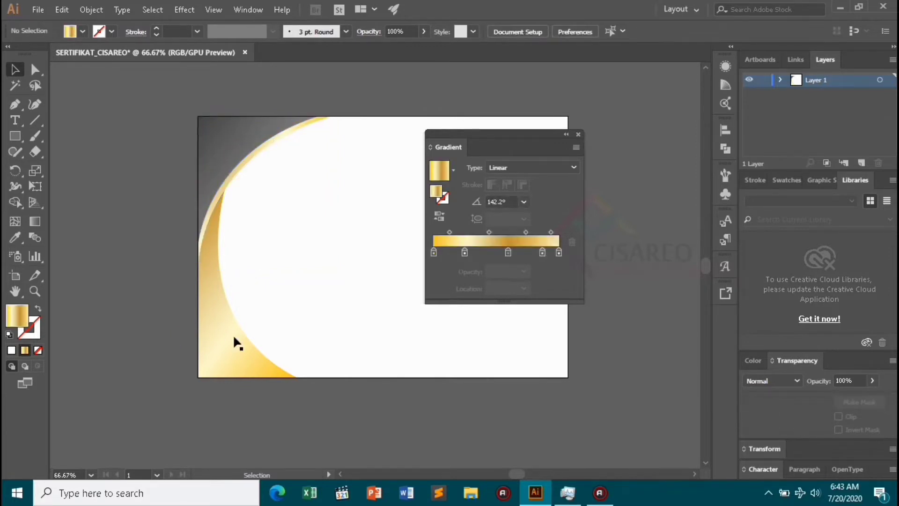
pyautogui.click(232, 334)
pyautogui.click(83, 31)
# Apply the Blue Green gradient from the Brights library to the left-edge shape.
pyautogui.click(14, 114)
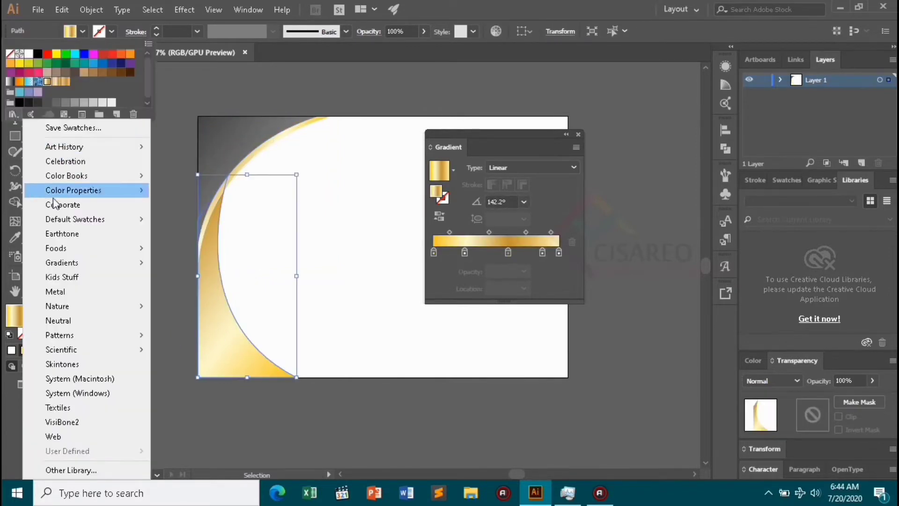
pyautogui.moveTo(100, 263)
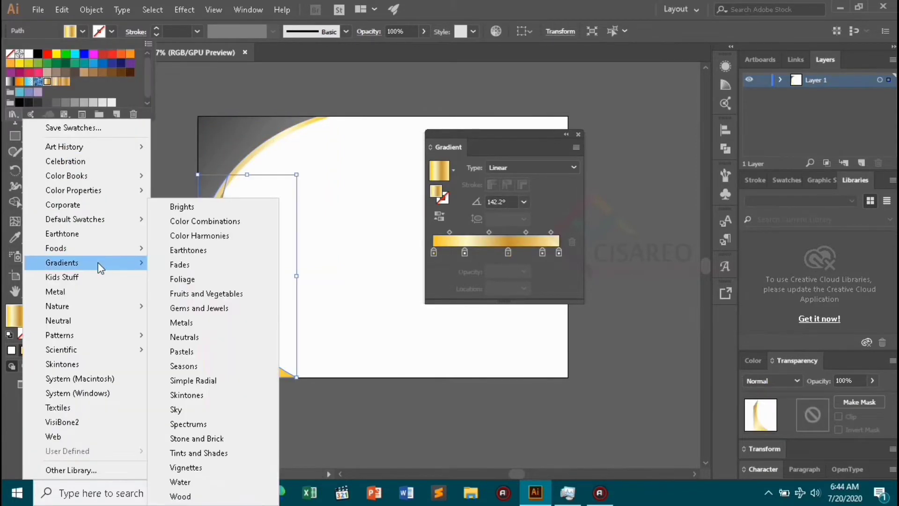
pyautogui.click(187, 207)
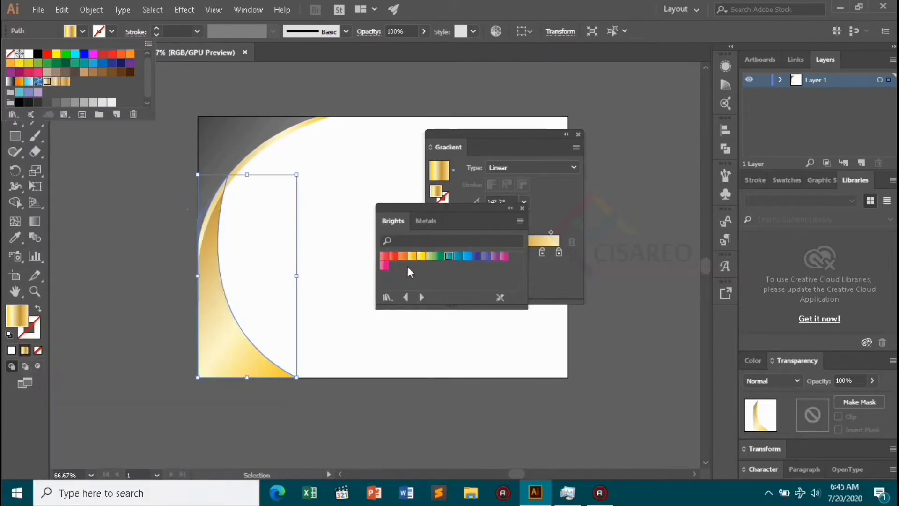
pyautogui.click(448, 257)
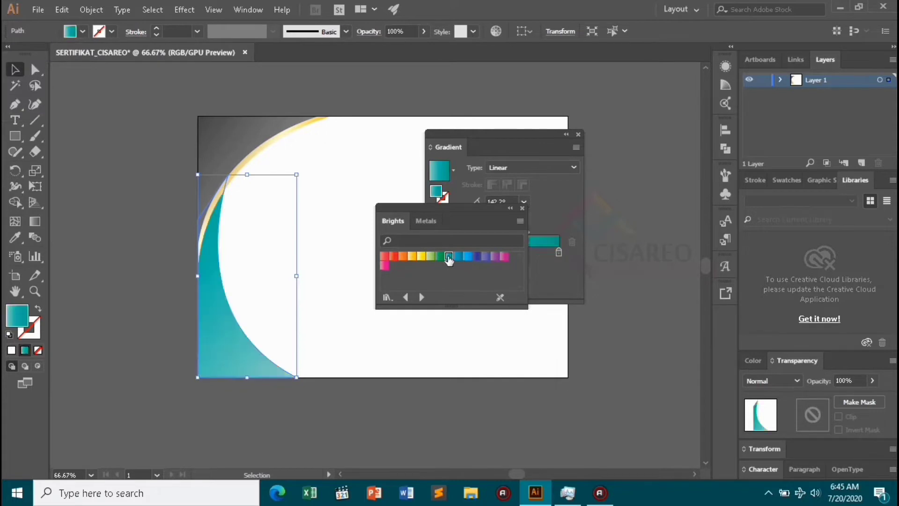
pyautogui.click(522, 209)
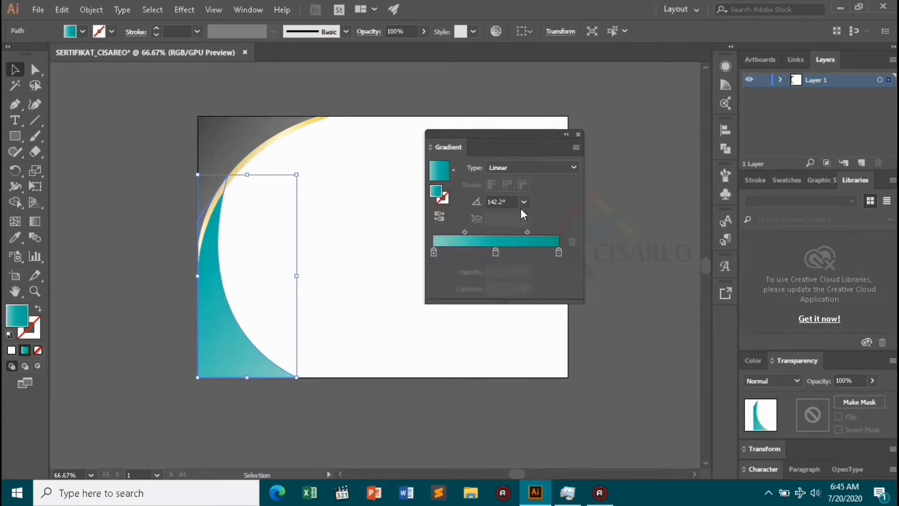
# Angle the teal gradient diagonally at -52.5° toward the bottom-right.
pyautogui.click(31, 220)
pyautogui.scroll(-1, 267, 248)
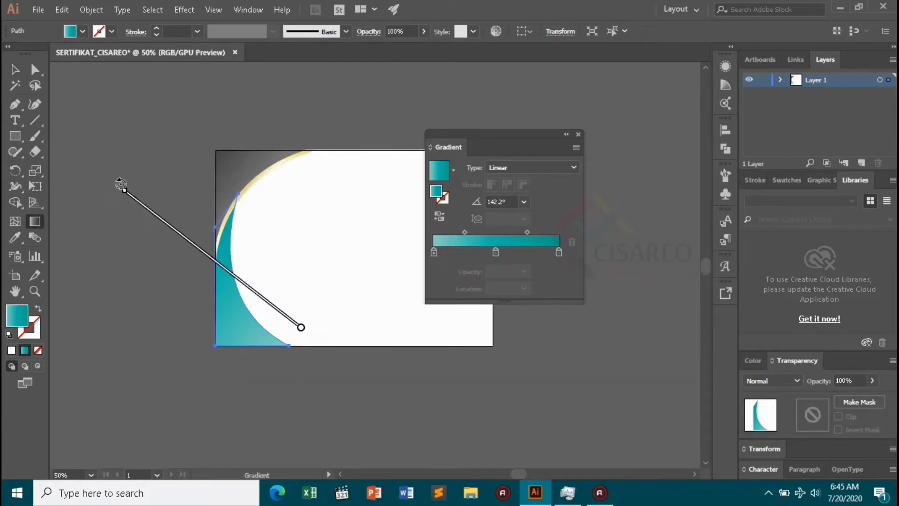
pyautogui.moveTo(121, 184)
pyautogui.mouseDown()
pyautogui.moveTo(145, 171)
pyautogui.moveTo(398, 243)
pyautogui.moveTo(426, 430)
pyautogui.moveTo(334, 418)
pyautogui.moveTo(241, 288)
pyautogui.mouseUp()
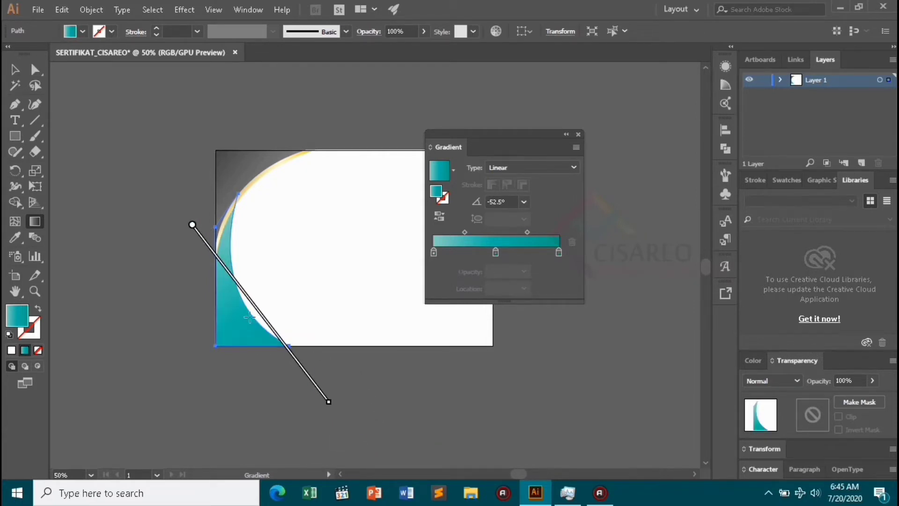
pyautogui.scroll(1, 235, 311)
pyautogui.moveTo(313, 370); pyautogui.dragTo(296, 349)
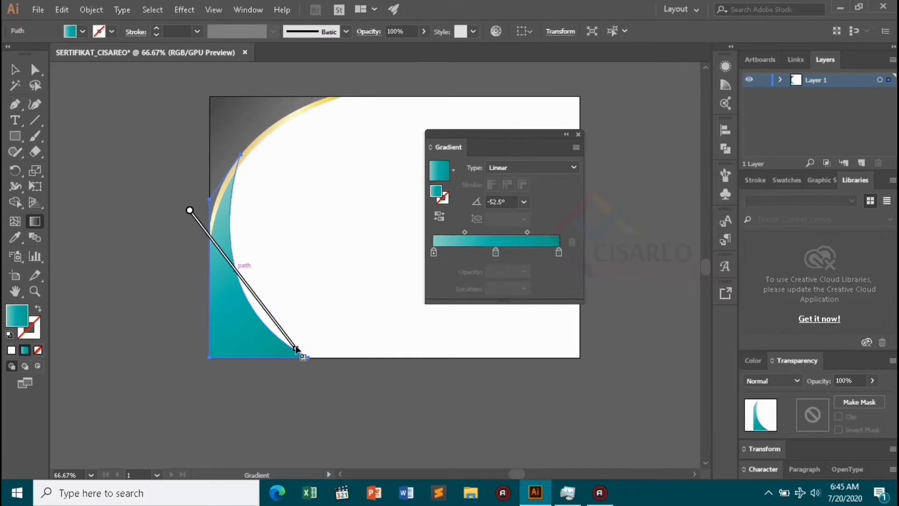
pyautogui.moveTo(253, 296); pyautogui.dragTo(266, 317)
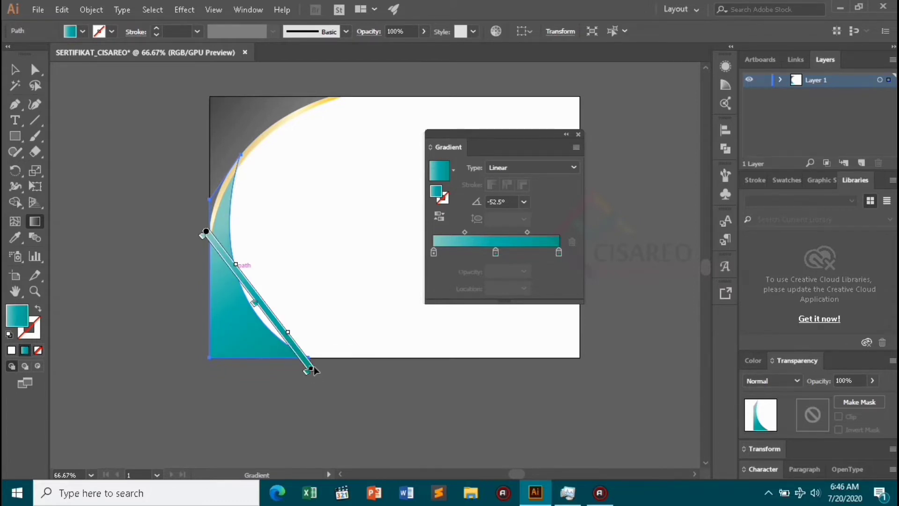
pyautogui.moveTo(309, 369)
pyautogui.mouseDown()
pyautogui.moveTo(321, 381)
pyautogui.moveTo(299, 354)
pyautogui.mouseUp()
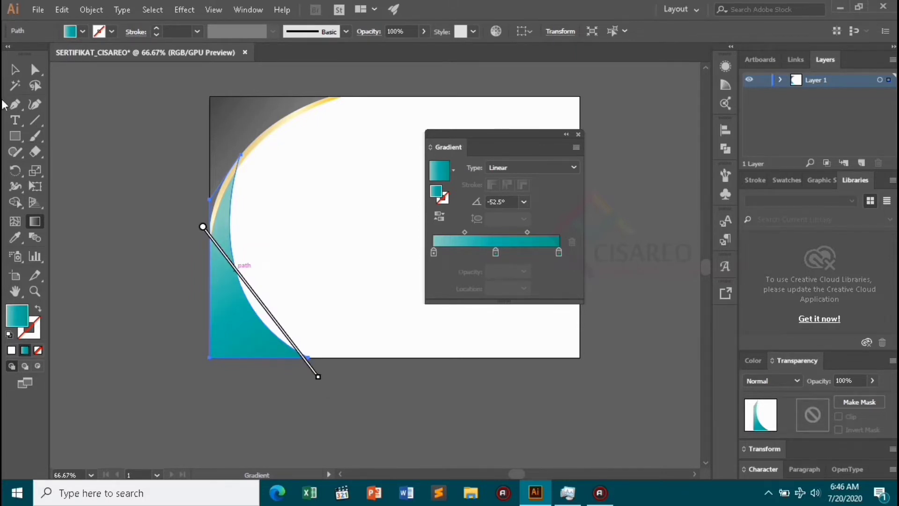
pyautogui.click(15, 69)
pyautogui.click(157, 270)
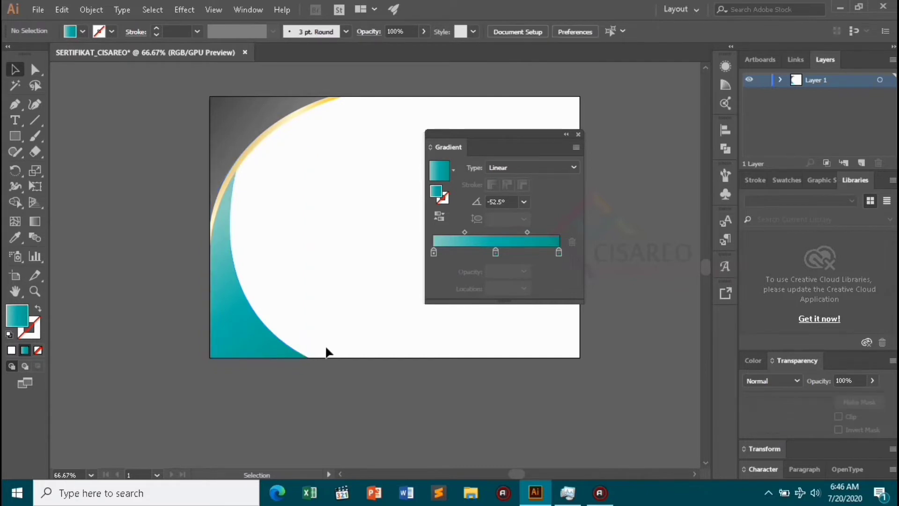
# Draw a closed teal curved path from the gold arc intersection down to the bottom edge.
pyautogui.click(18, 103)
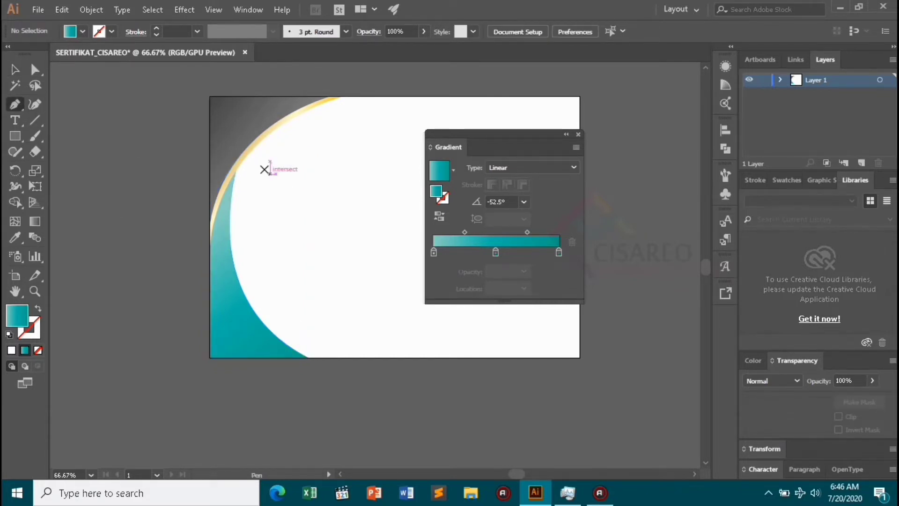
pyautogui.scroll(1, 244, 176)
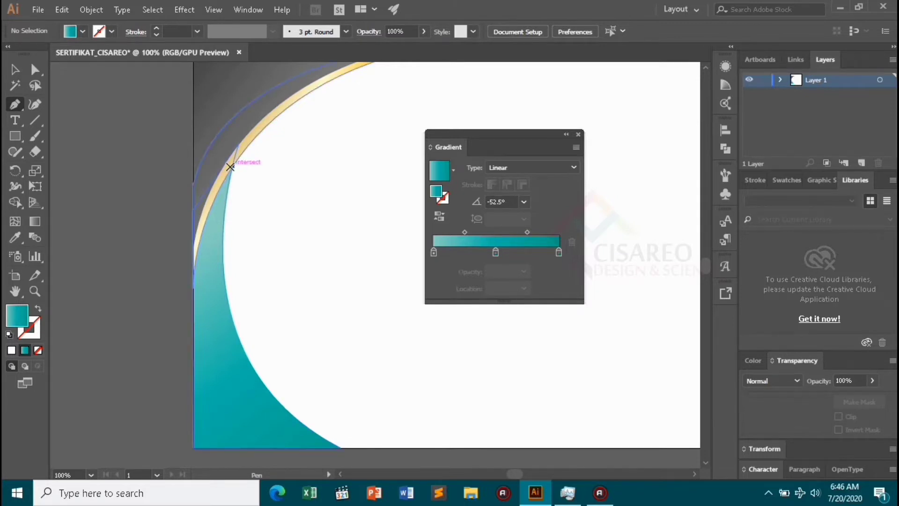
pyautogui.click(231, 169)
pyautogui.scroll(-1, 236, 197)
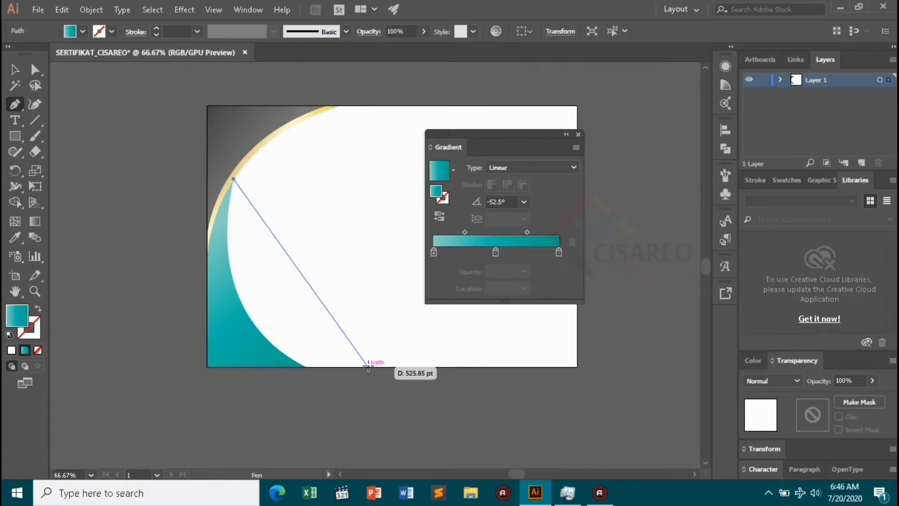
pyautogui.moveTo(368, 364); pyautogui.dragTo(534, 406)
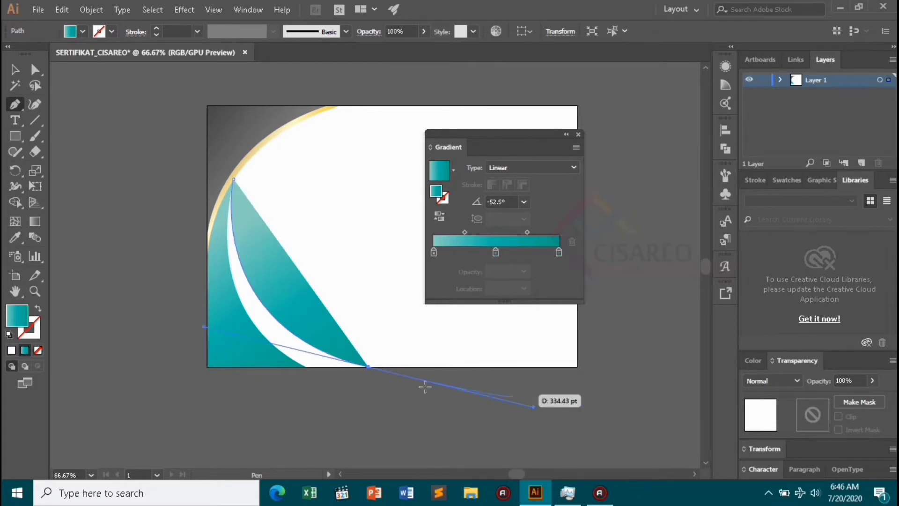
pyautogui.click(367, 364)
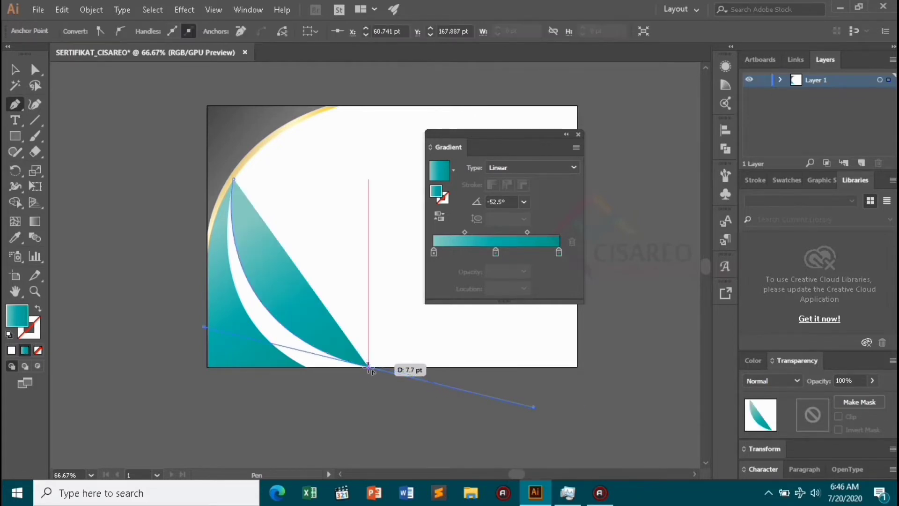
pyautogui.click(297, 366)
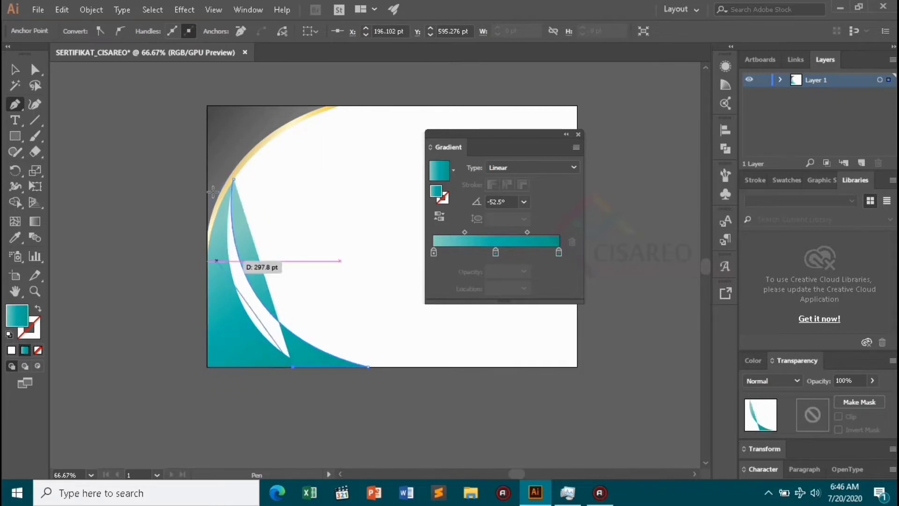
pyautogui.moveTo(233, 178); pyautogui.dragTo(272, 118)
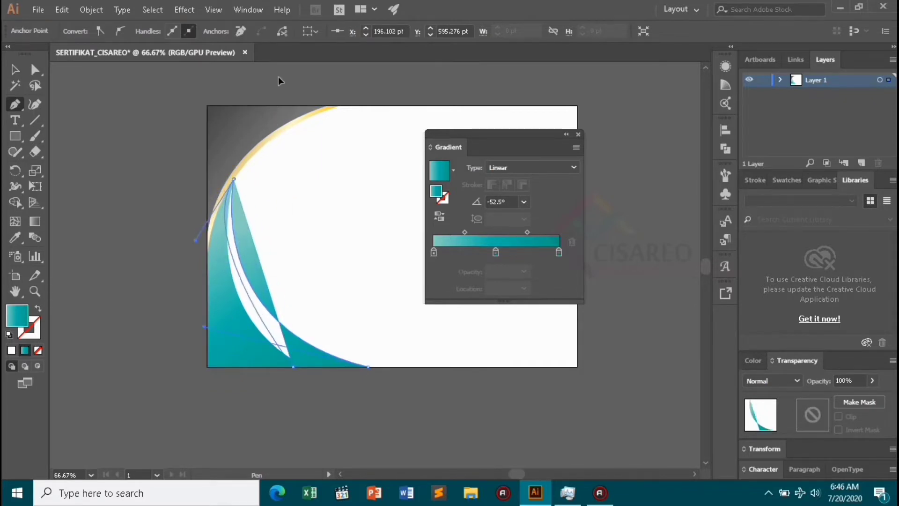
pyautogui.moveTo(278, 81); pyautogui.dragTo(279, 64)
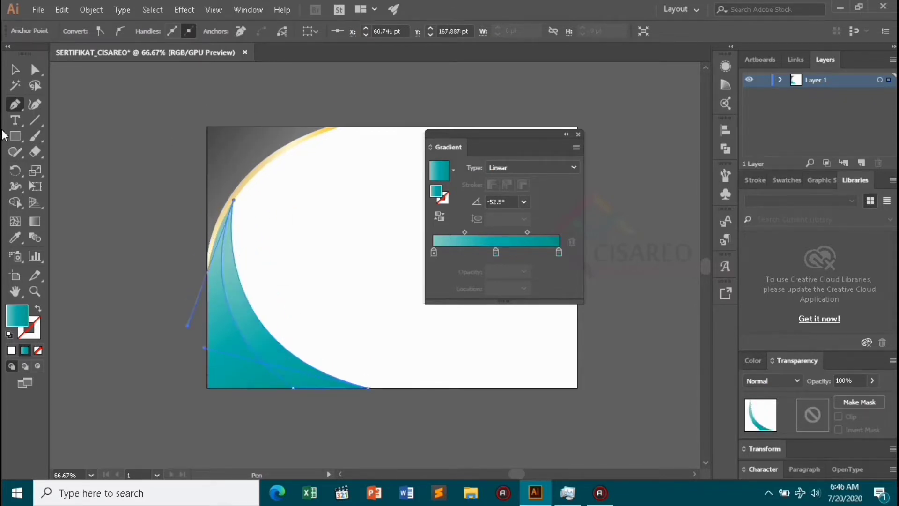
pyautogui.press('v')
pyautogui.hotkey('ctrl', 'shift', 'a')
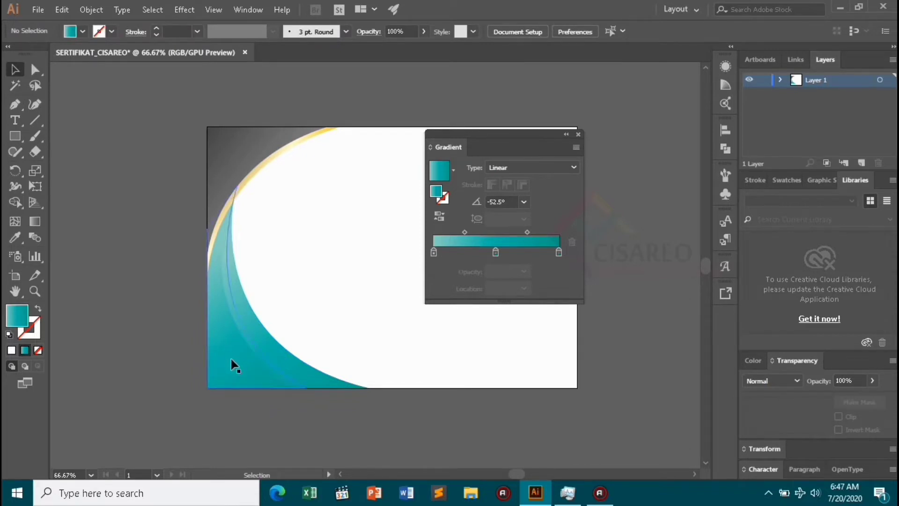
# Bring the teal crescent and the top-left curve group to the front with Arrange > Bring to Front.
pyautogui.click(232, 364)
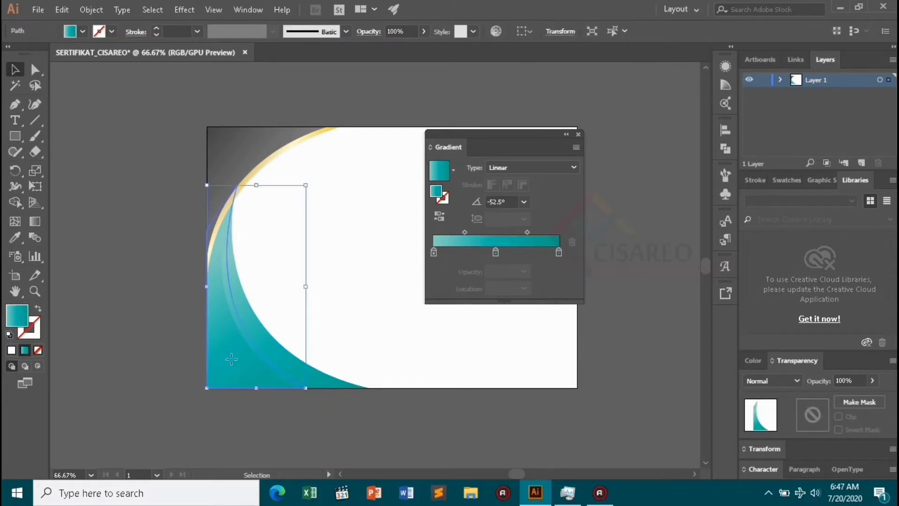
pyautogui.rightClick(232, 363)
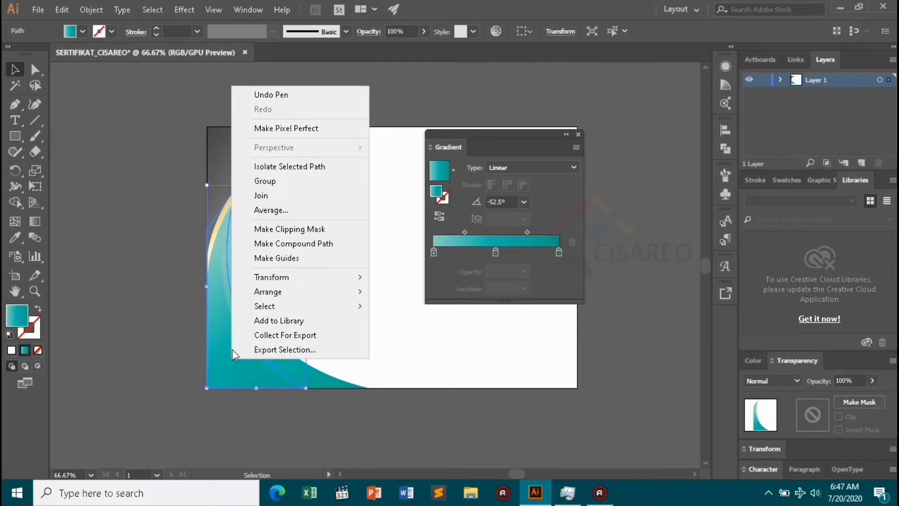
pyautogui.moveTo(322, 290)
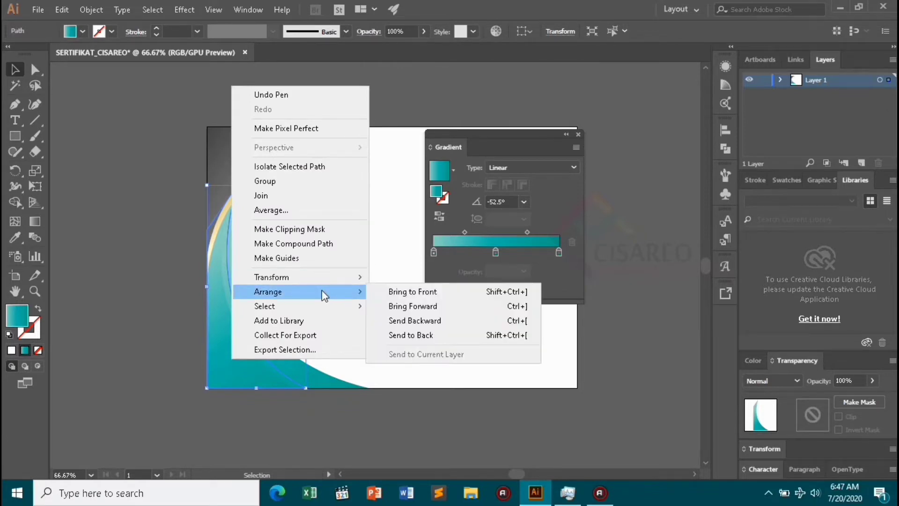
pyautogui.click(391, 292)
pyautogui.click(247, 169)
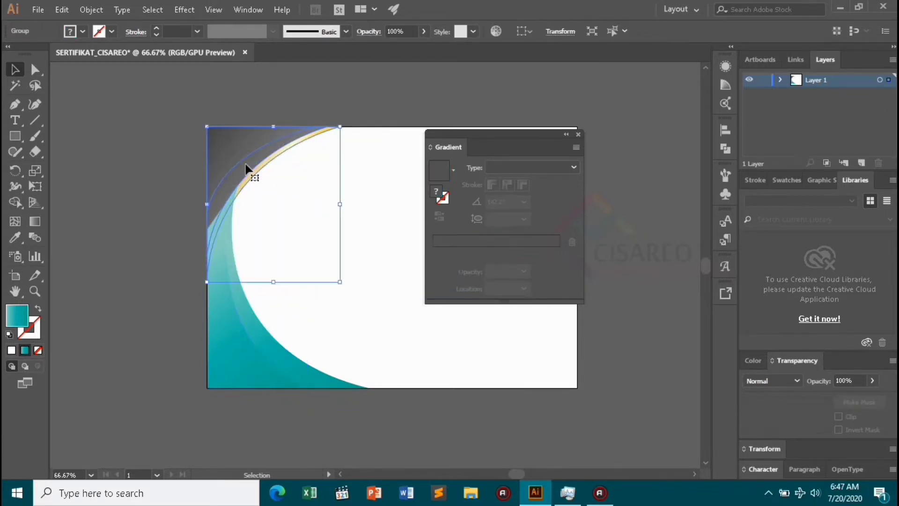
pyautogui.rightClick(247, 168)
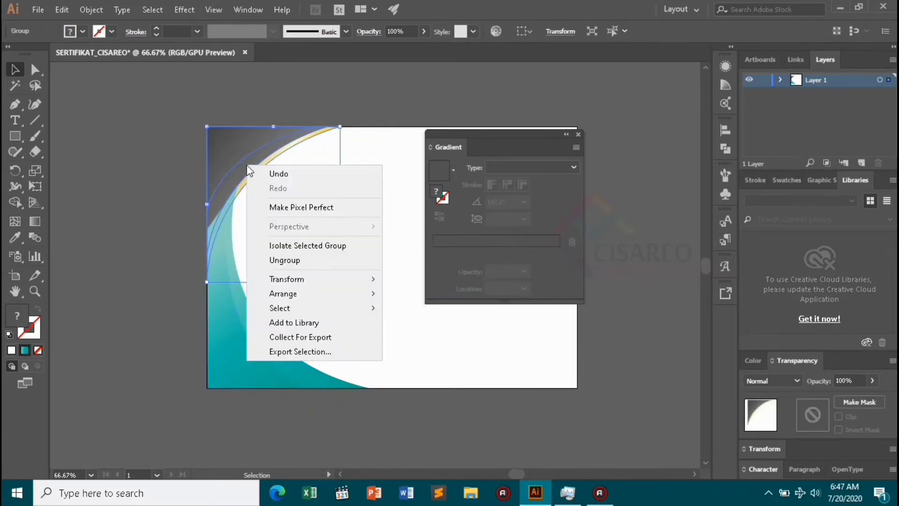
pyautogui.click(406, 299)
pyautogui.click(283, 430)
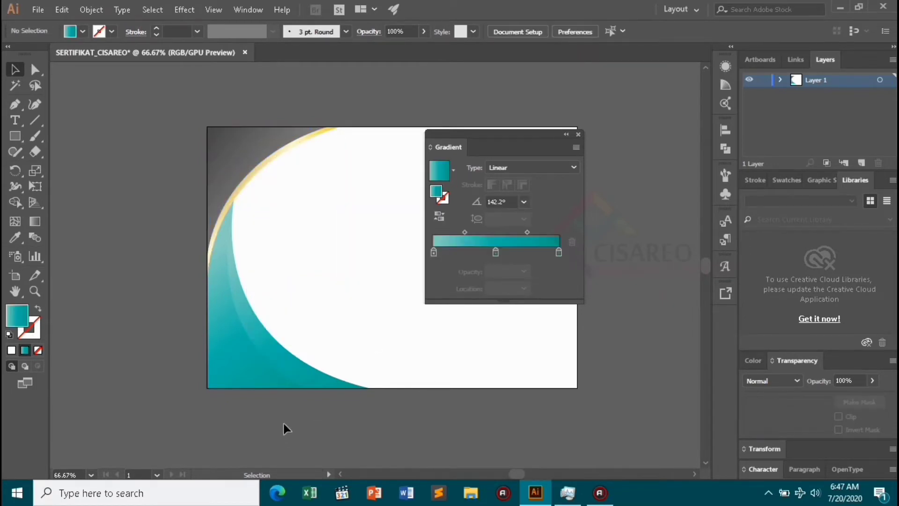
# Stretch the lower-left teal curve's gradient farther toward the bottom right.
pyautogui.scroll(-2, 288, 404)
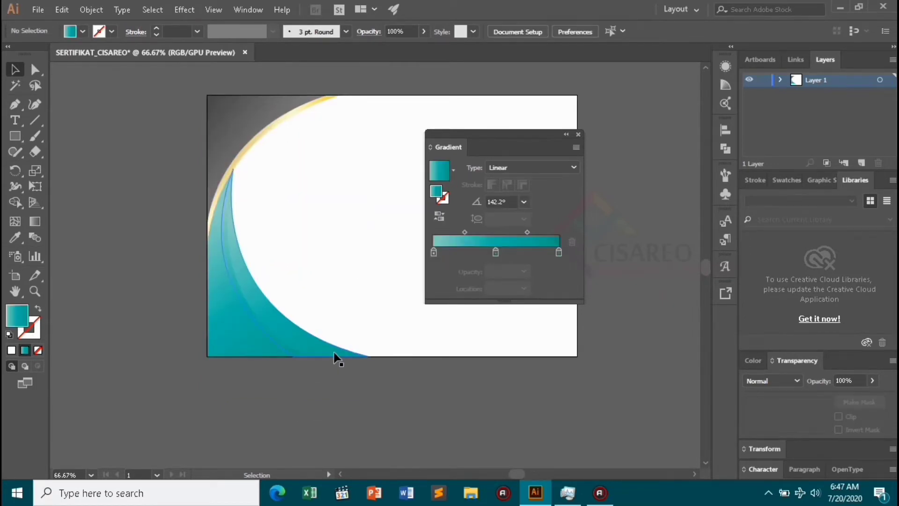
pyautogui.click(333, 352)
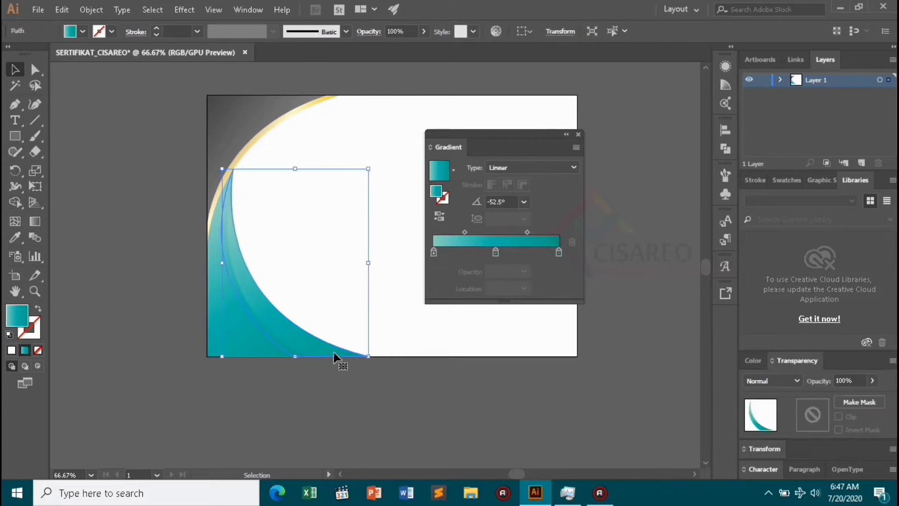
pyautogui.click(35, 222)
pyautogui.moveTo(224, 219)
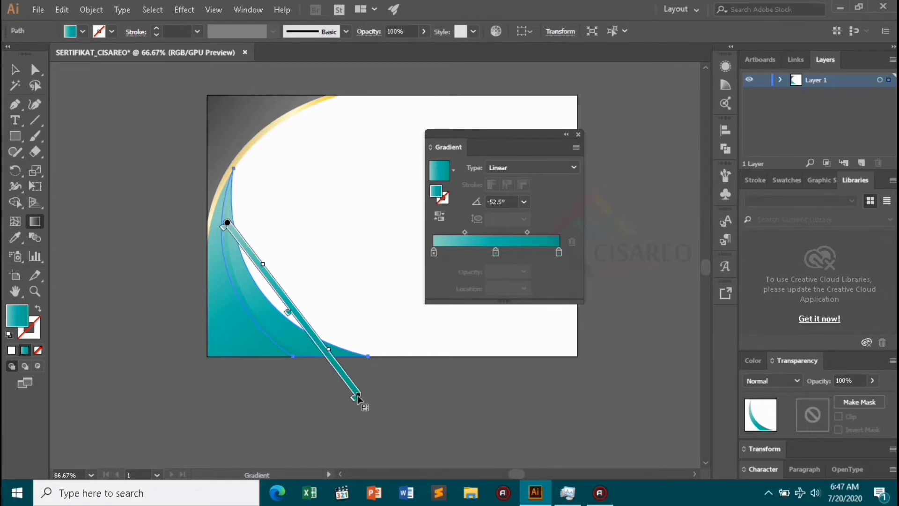
pyautogui.moveTo(358, 395); pyautogui.dragTo(405, 456)
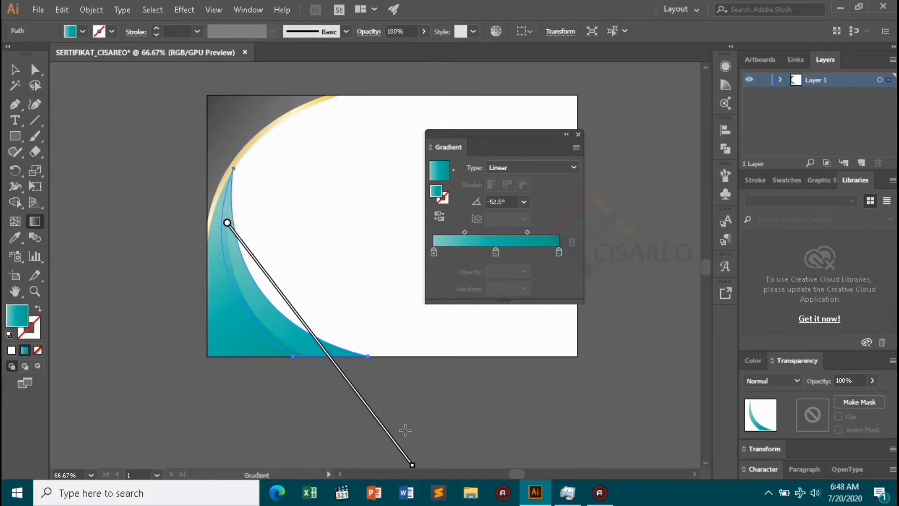
pyautogui.click(15, 70)
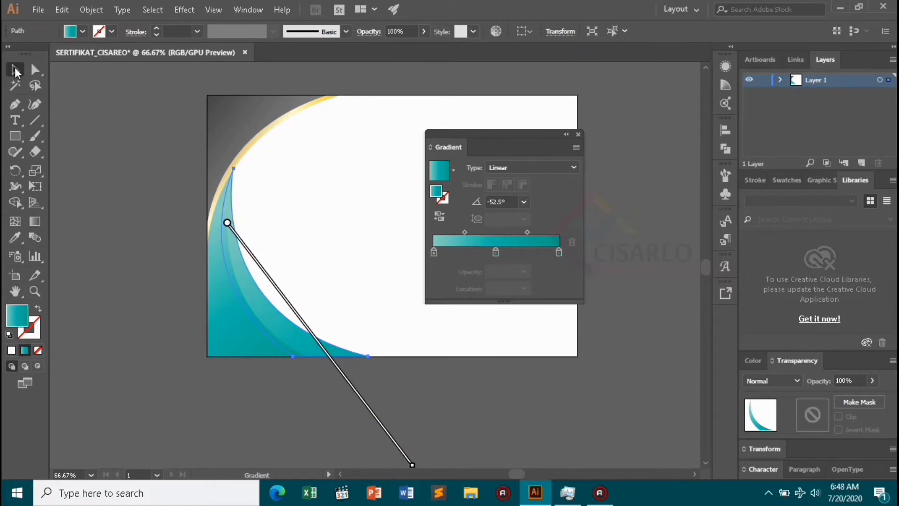
pyautogui.click(169, 299)
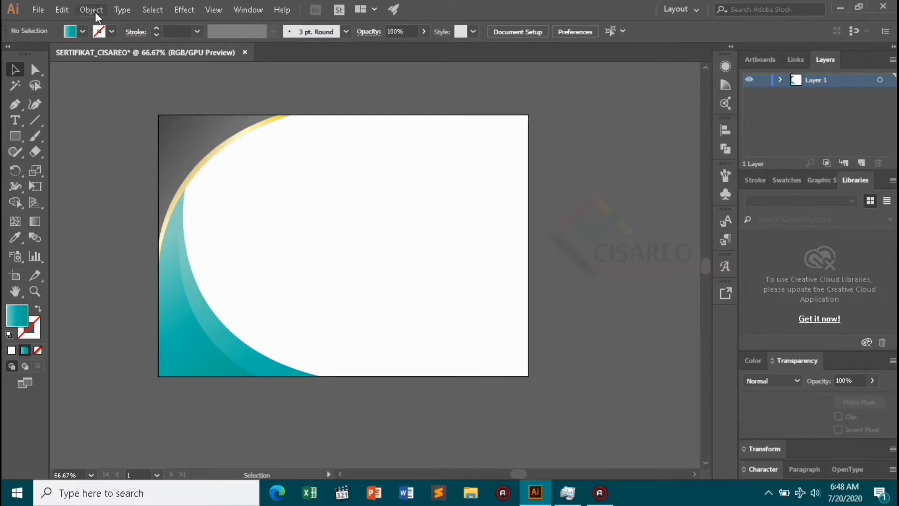
# Unlock all objects and select the background rectangle.
pyautogui.click(94, 11)
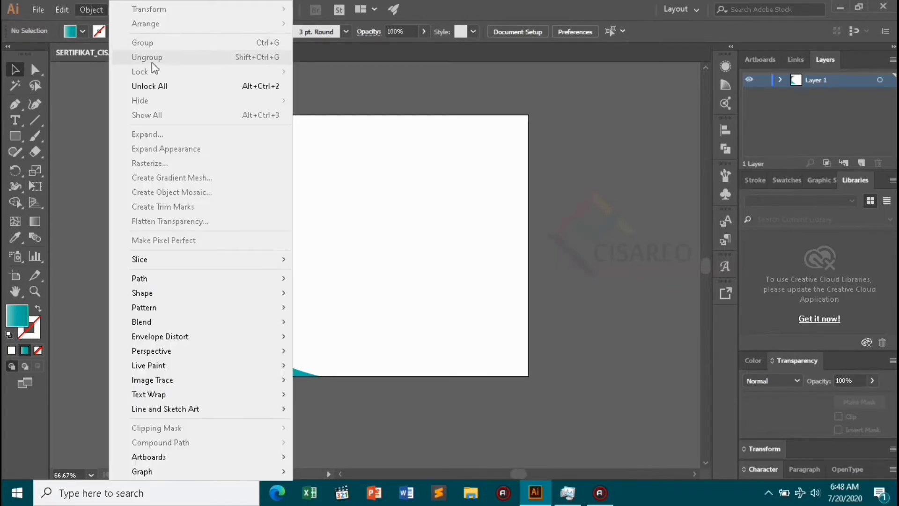
pyautogui.click(161, 88)
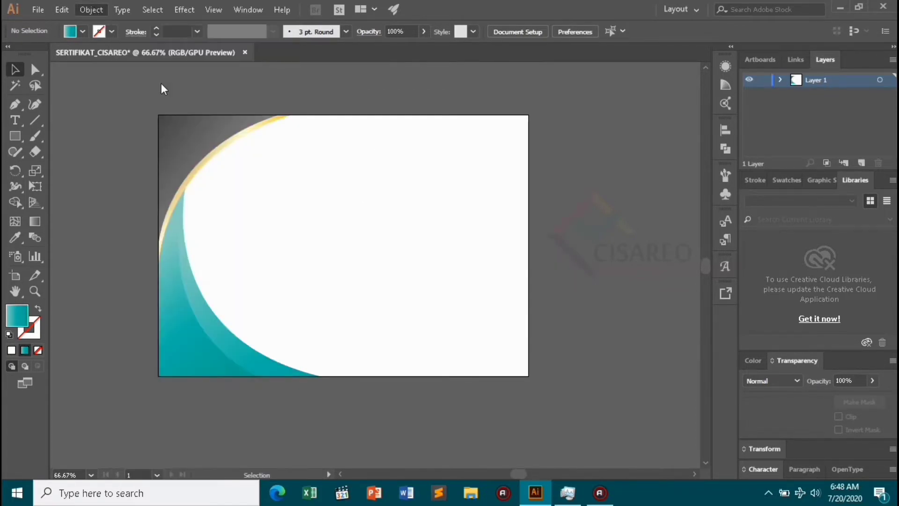
pyautogui.click(574, 281)
pyautogui.click(479, 300)
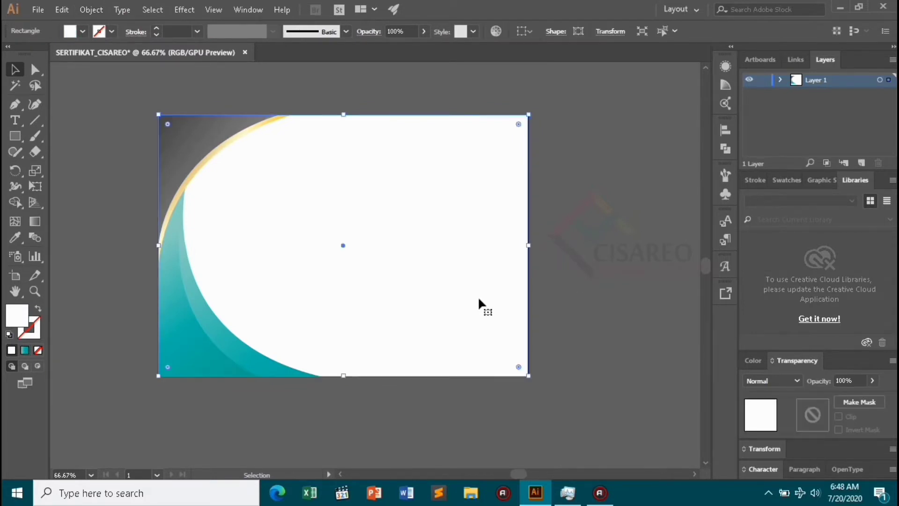
# Turn the rectangle into a dark grey outline with no fill, shrunk just inside the artboard.
pyautogui.press('ctrl')
pyautogui.click(38, 310)
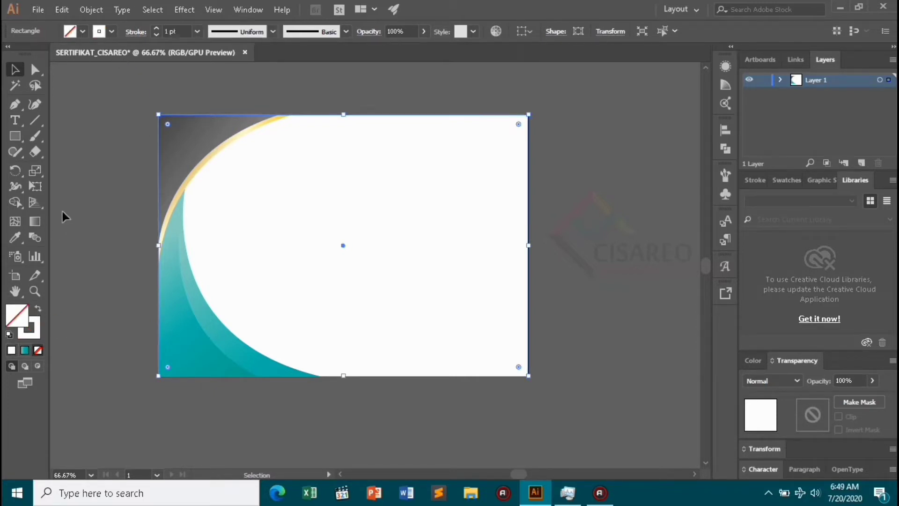
pyautogui.click(111, 31)
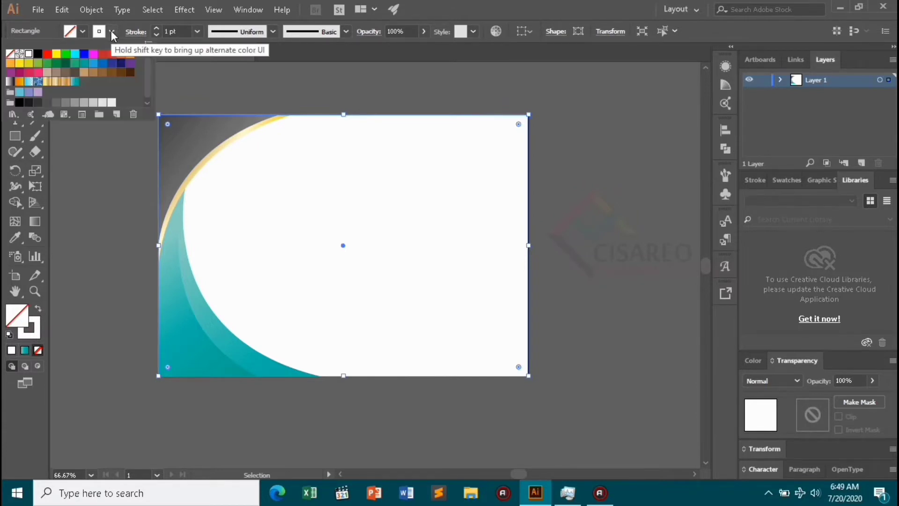
pyautogui.click(47, 103)
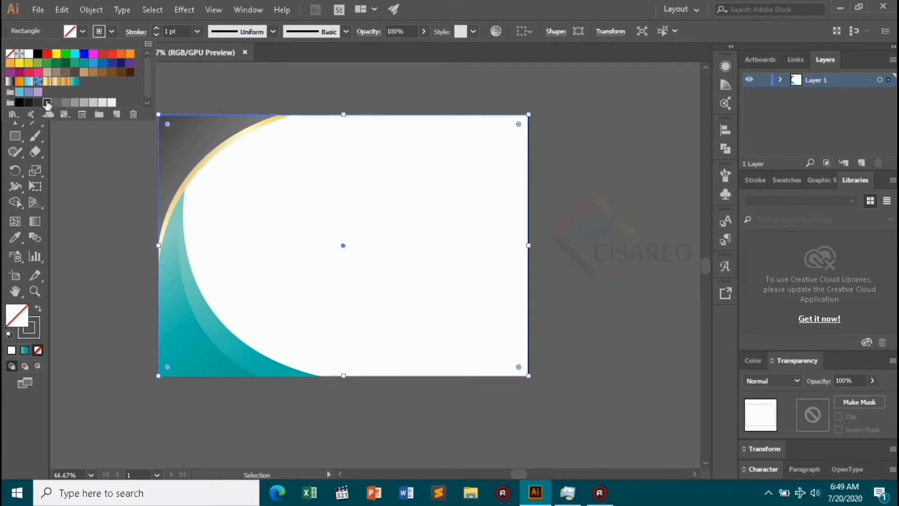
pyautogui.click(526, 379)
pyautogui.moveTo(521, 369); pyautogui.dragTo(522, 369)
pyautogui.click(564, 382)
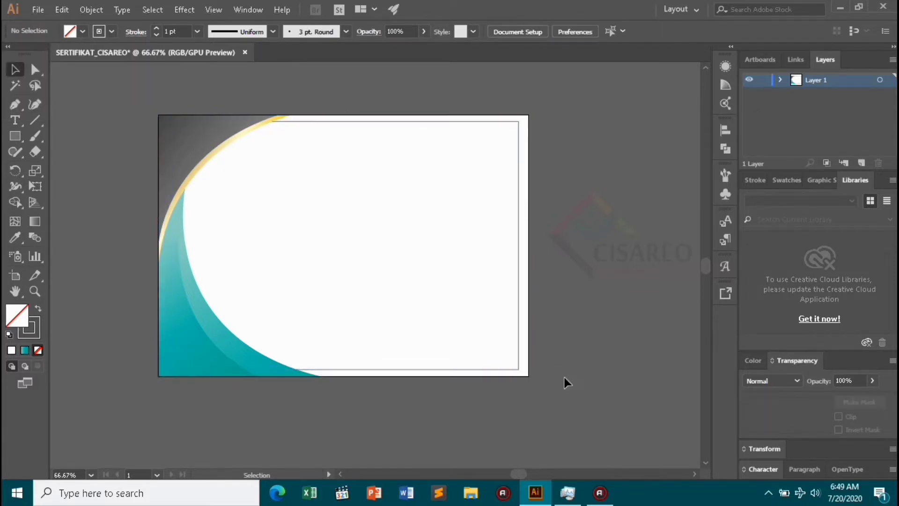
# Set the grey frame's stroke weight to 2 pt, undoing an accidental move.
pyautogui.click(517, 328)
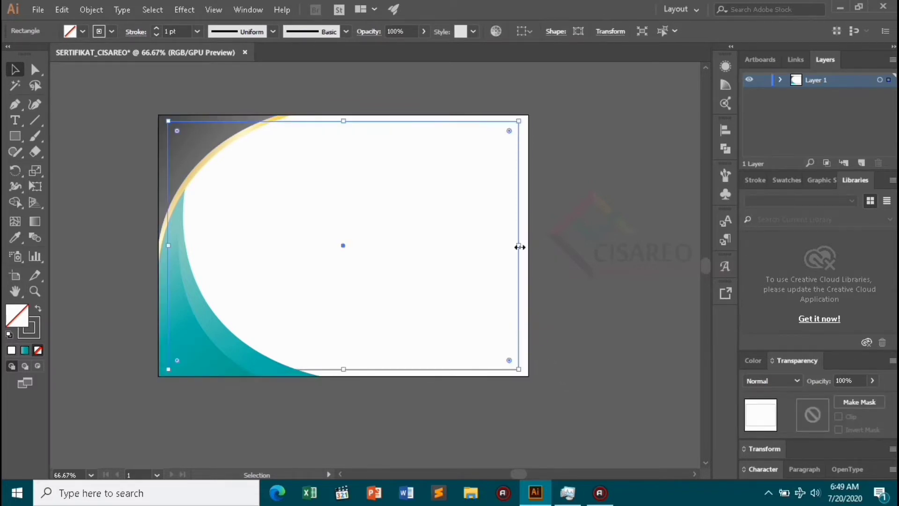
pyautogui.moveTo(520, 247); pyautogui.dragTo(518, 247)
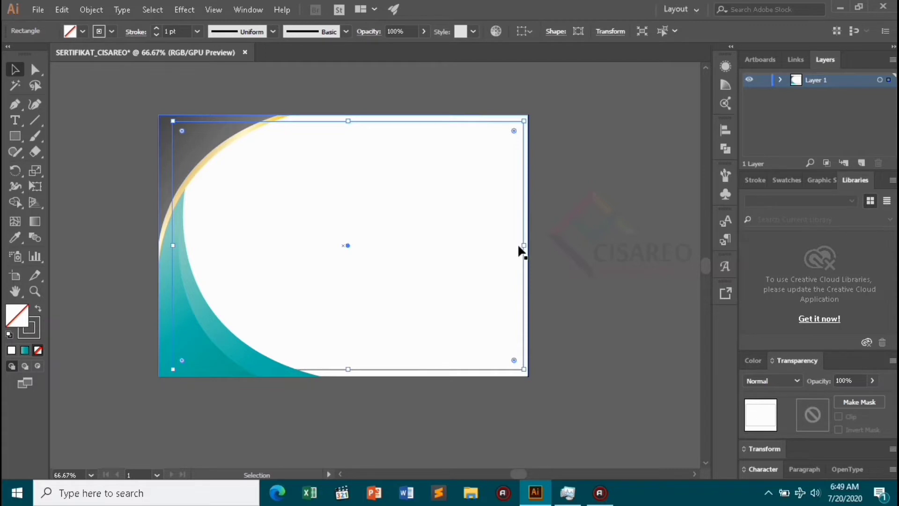
pyautogui.hotkey('ctrl', 'z')
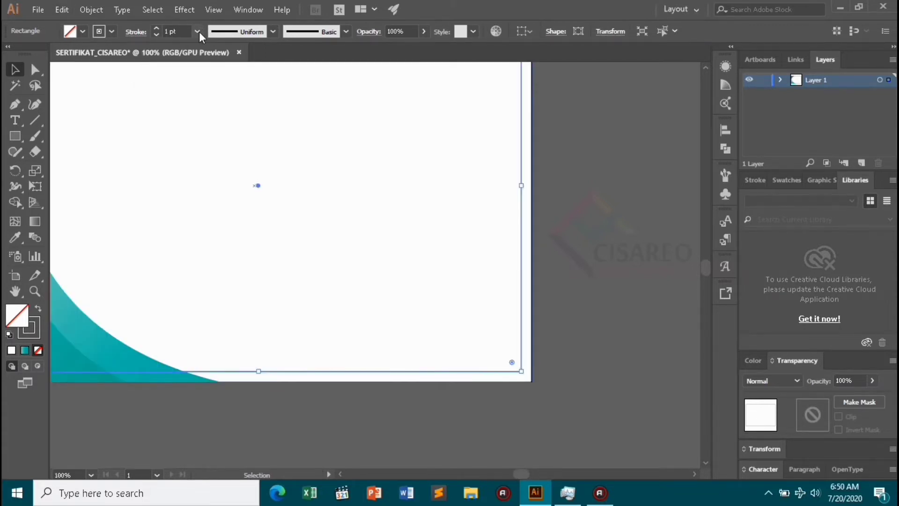
pyautogui.click(198, 31)
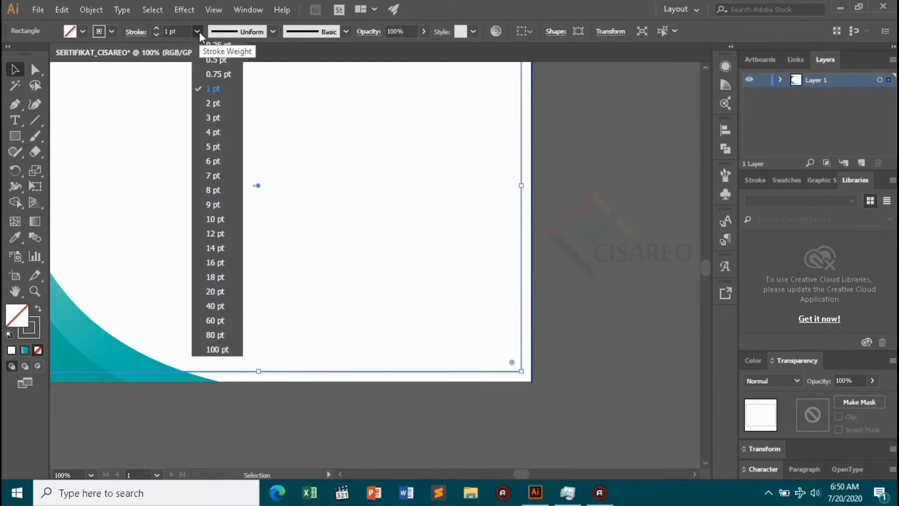
pyautogui.click(218, 104)
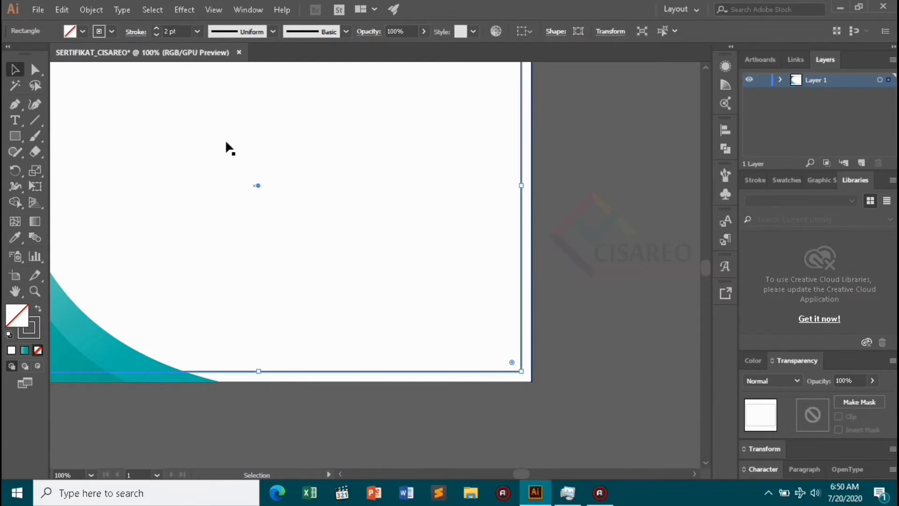
# Shrink a copy into a smaller inner frame and nudge it slightly right.
pyautogui.scroll(-1, 272, 259)
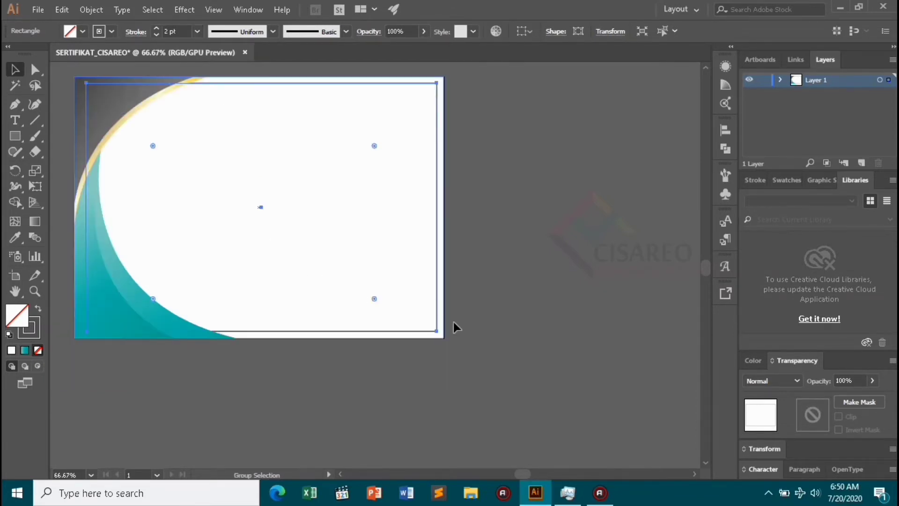
pyautogui.press('a')
pyautogui.press('v')
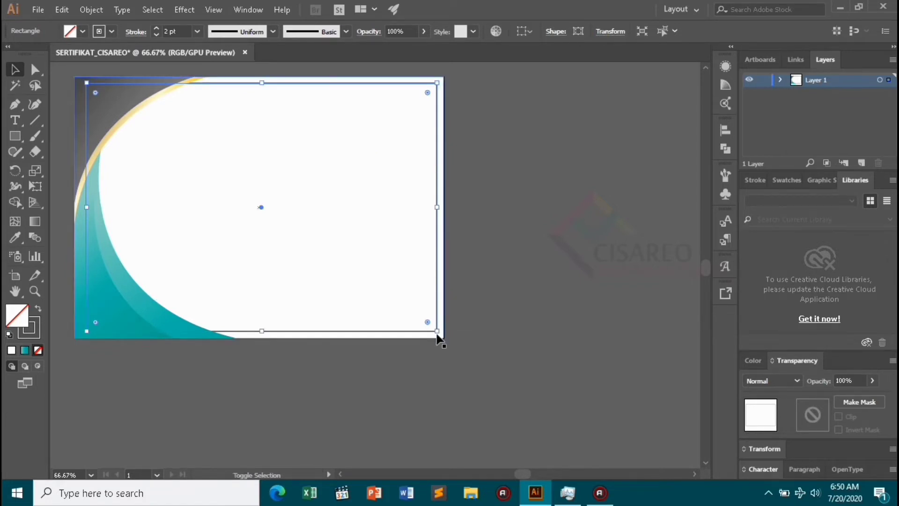
pyautogui.moveTo(438, 333); pyautogui.dragTo(435, 325)
pyautogui.click(481, 281)
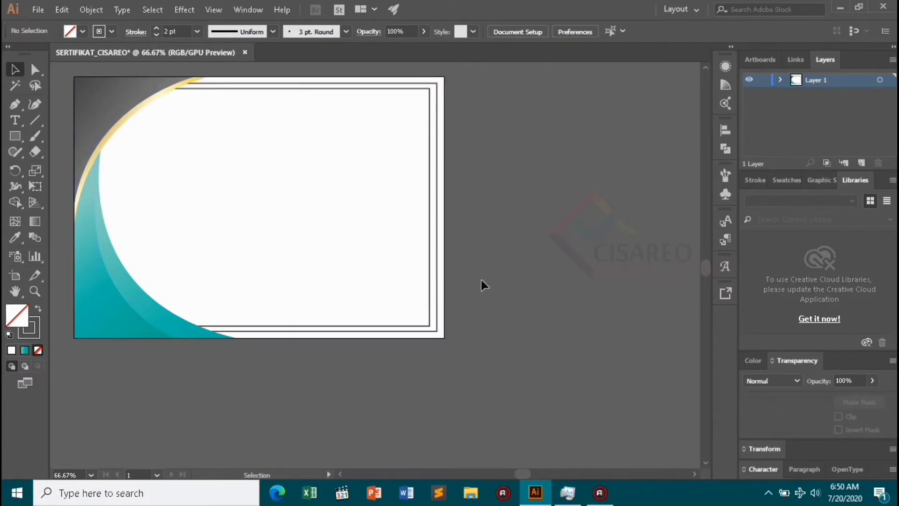
pyautogui.click(428, 253)
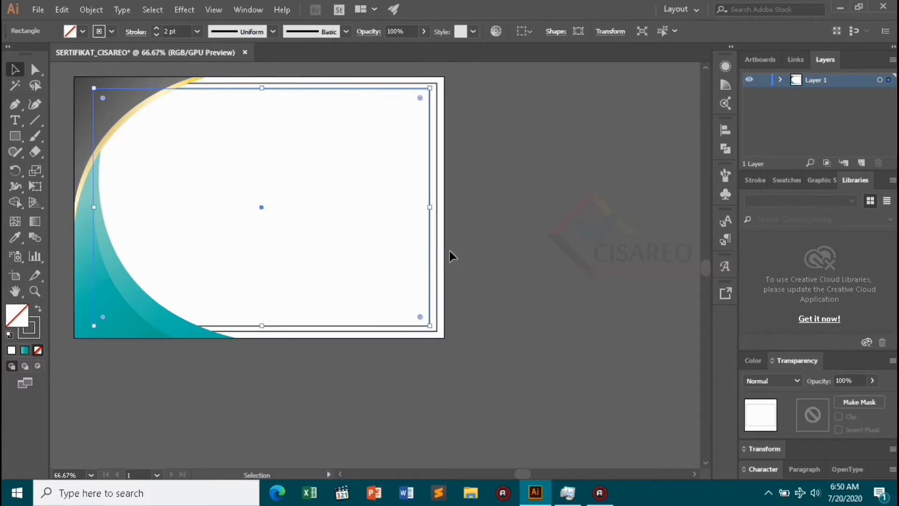
pyautogui.press('Right')
pyautogui.press('Right')
pyautogui.press('Right')
pyautogui.press('Right')
pyautogui.press('Right')
pyautogui.press('Right')
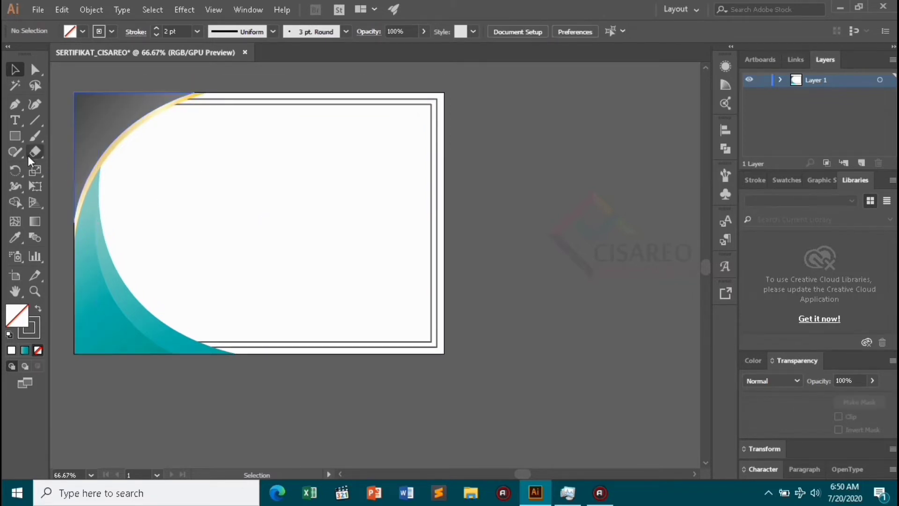
# Pick the Scissors tool from the toolbar.
pyautogui.moveTo(36, 151); pyautogui.dragTo(66, 168)
# Cut the frame's top edge and the inner frame's bottom edge where they meet the curves.
pyautogui.scroll(2, 205, 109)
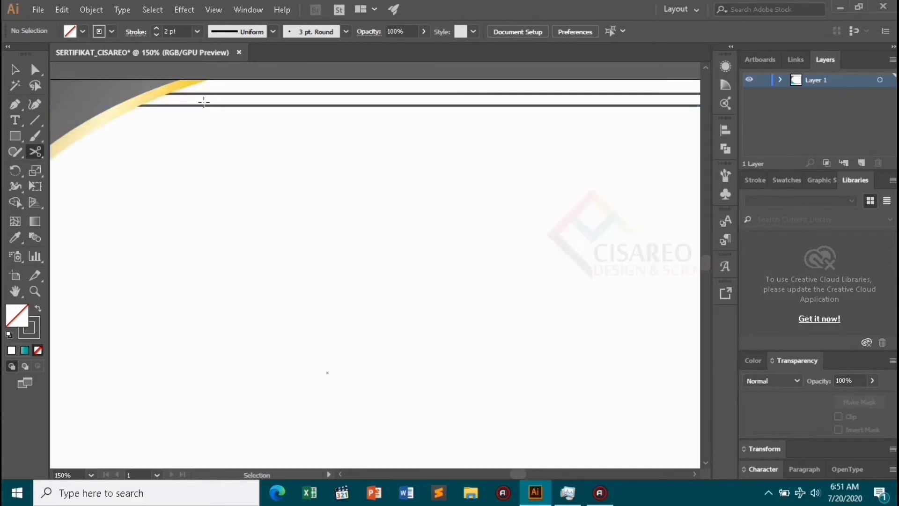
pyautogui.click(226, 95)
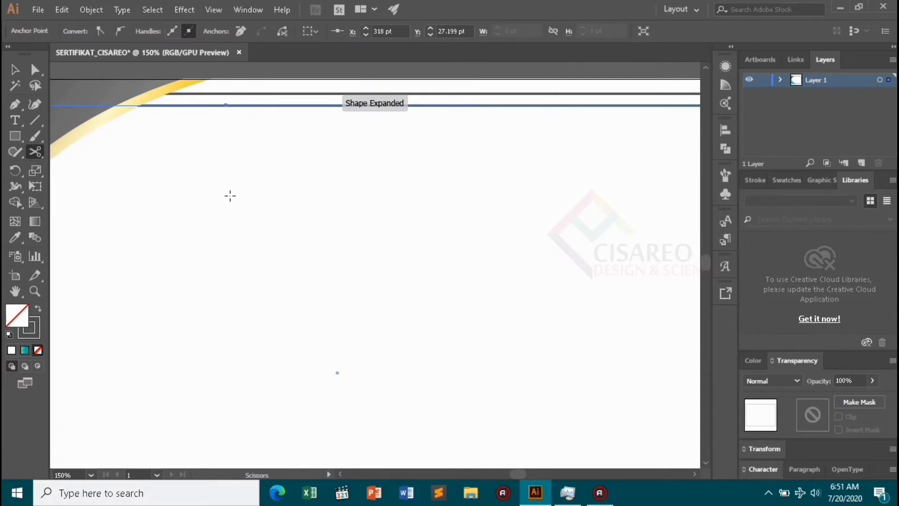
pyautogui.scroll(-2, 229, 194)
pyautogui.click(271, 381)
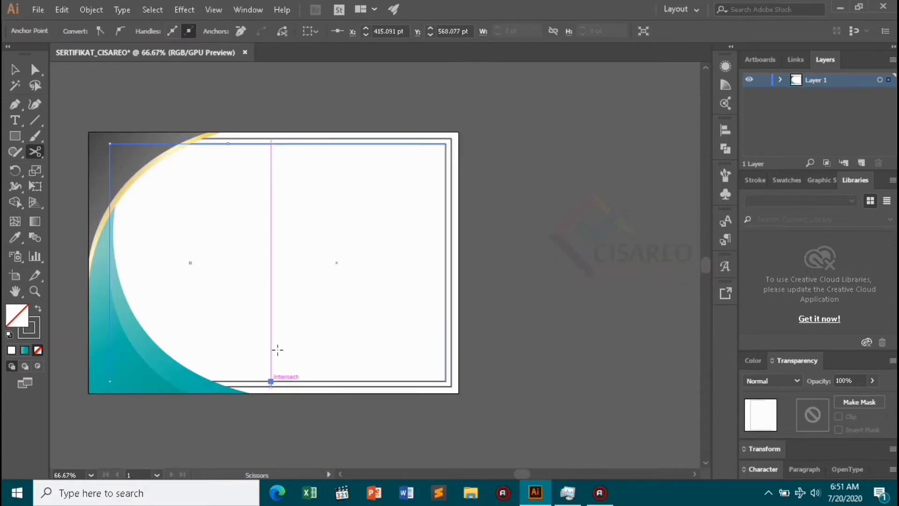
pyautogui.click(14, 70)
# Select the trimmed left border piece and inspect its anchor points.
pyautogui.click(220, 81)
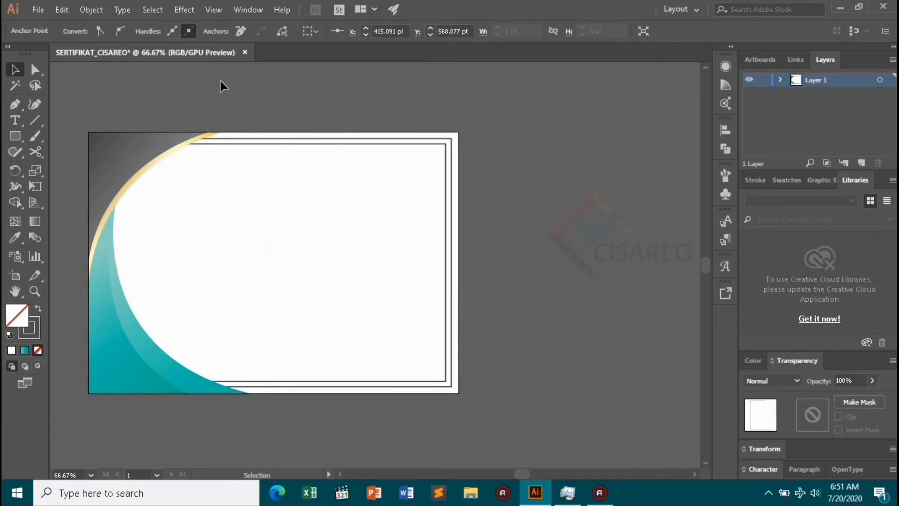
pyautogui.click(205, 144)
pyautogui.press('a')
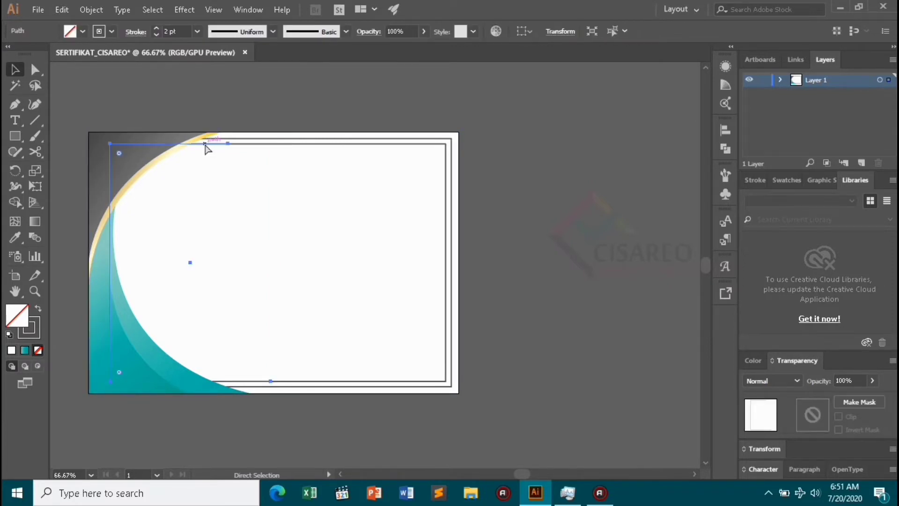
pyautogui.click(208, 142)
pyautogui.press('v')
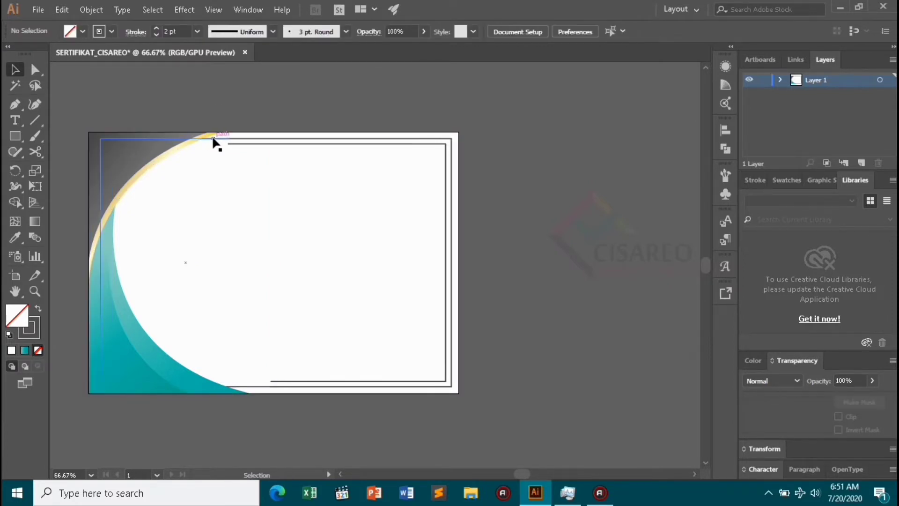
pyautogui.click(212, 139)
pyautogui.press('a')
pyautogui.click(212, 137)
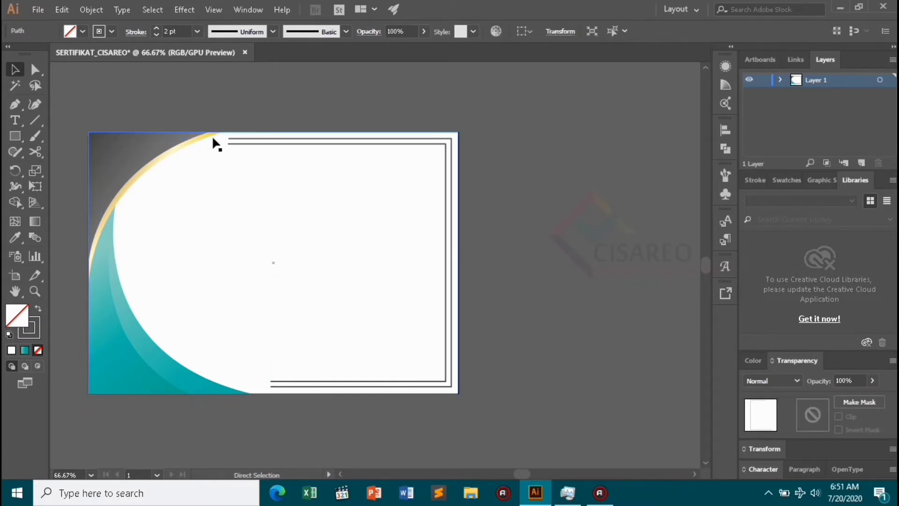
# Draw a small dark-filled square sized to cap the top border lines' end.
pyautogui.press('v')
pyautogui.press('m')
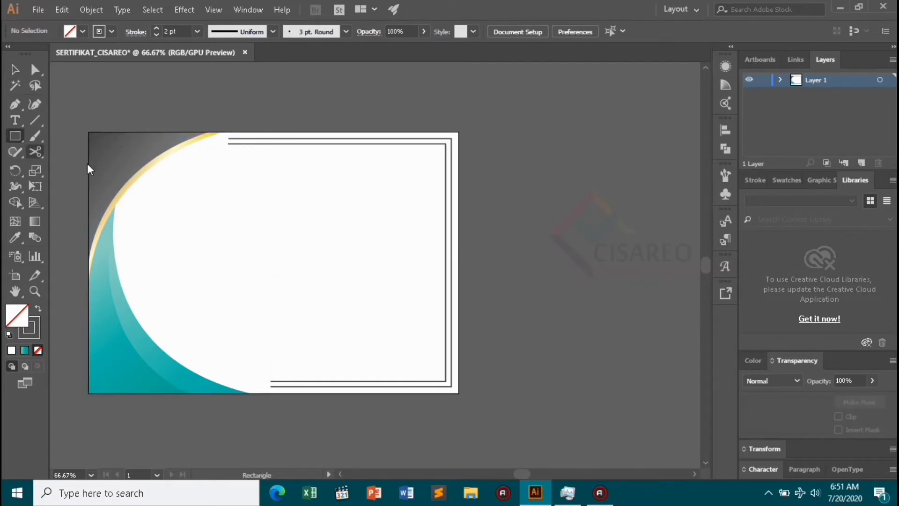
pyautogui.moveTo(223, 171); pyautogui.dragTo(236, 186)
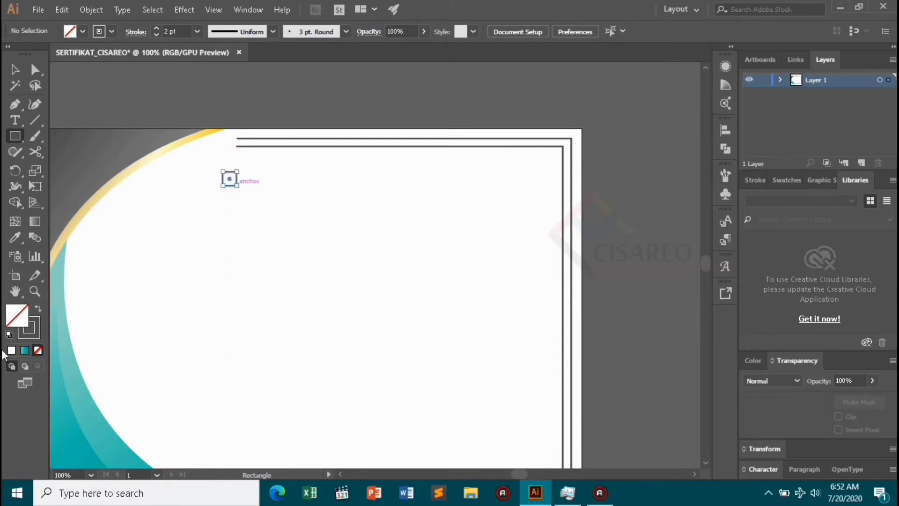
pyautogui.click(39, 311)
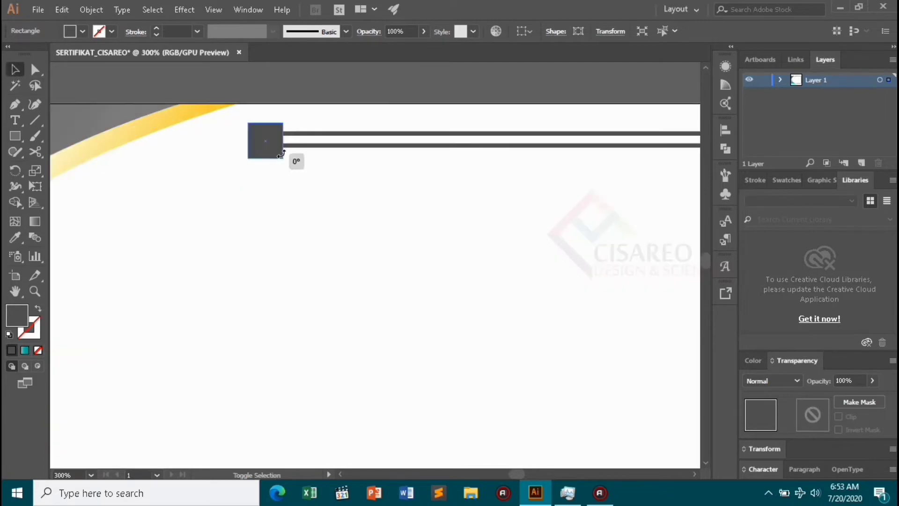
pyautogui.hotkey('ctrl', '=')
pyautogui.hotkey('ctrl', '=')
pyautogui.hotkey('ctrl', '=')
pyautogui.moveTo(283, 159); pyautogui.dragTo(278, 153)
pyautogui.click(301, 85)
# Alt-drag a copy of the square down to the bottom border's end.
pyautogui.click(266, 133)
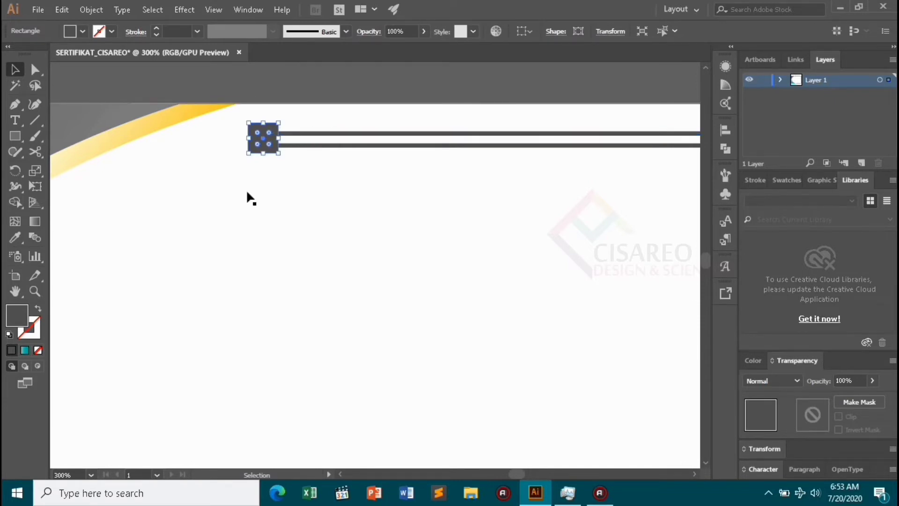
pyautogui.hotkey('ctrl', '-')
pyautogui.hotkey('ctrl', '-')
pyautogui.hotkey('ctrl', '-')
pyautogui.hotkey('ctrl', '-')
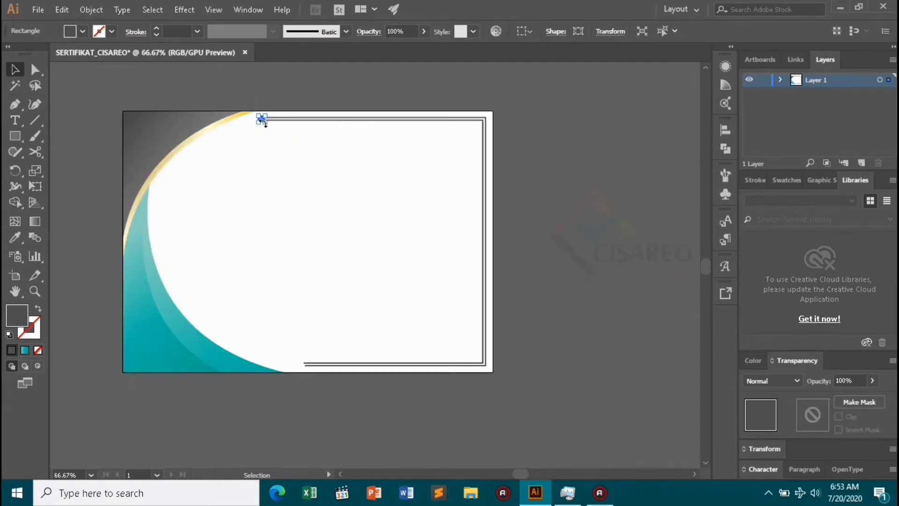
pyautogui.moveTo(261, 119); pyautogui.dragTo(302, 375)
pyautogui.click(284, 96)
pyautogui.scroll(4, 297, 367)
pyautogui.scroll(2, 369, 394)
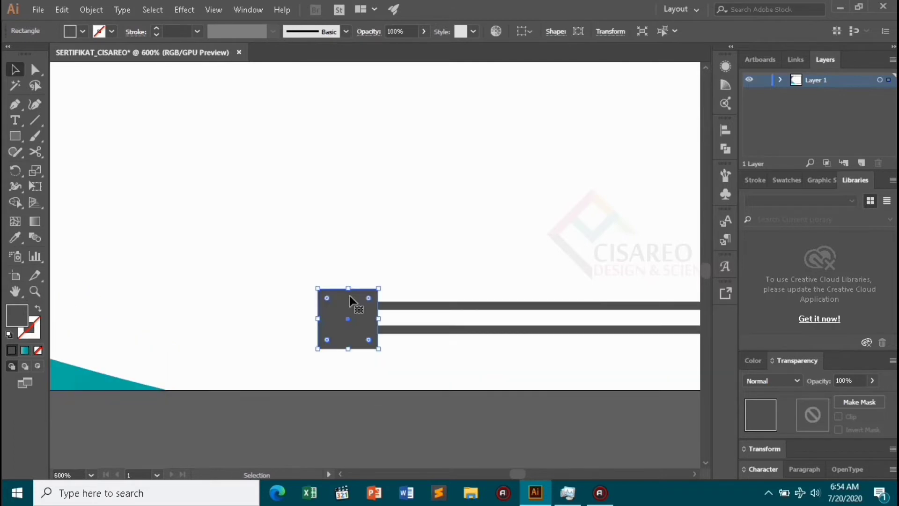
pyautogui.scroll(-3, 314, 273)
pyautogui.scroll(-6, 313, 272)
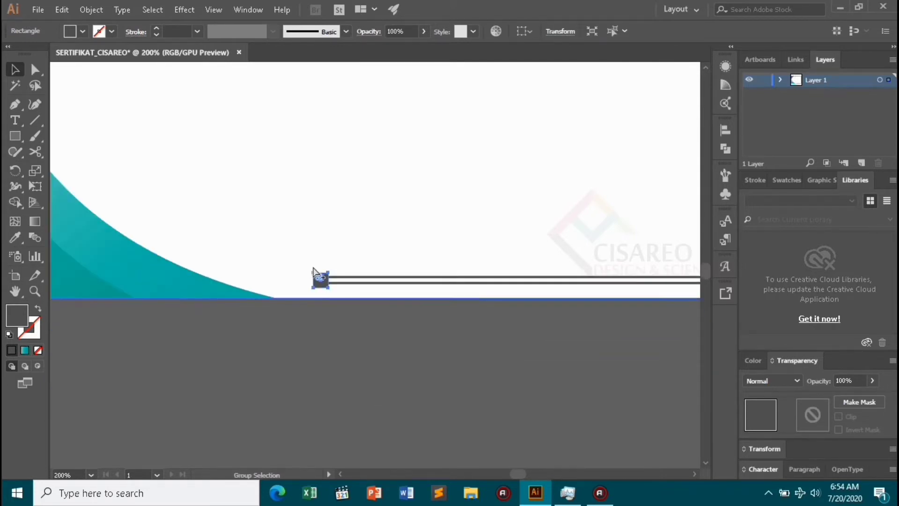
pyautogui.click(552, 214)
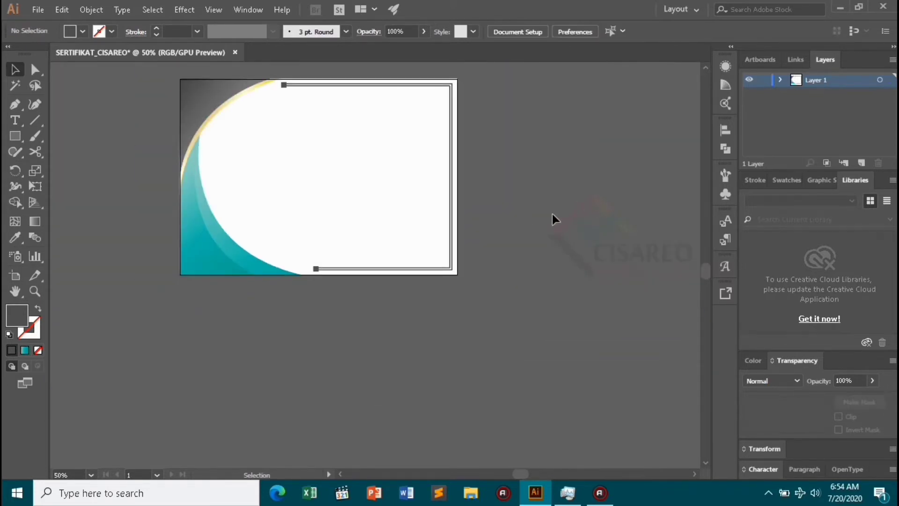
# Sample the background teal and draw a 928 pt teal-outlined circle with no fill.
pyautogui.scroll(2, 485, 237)
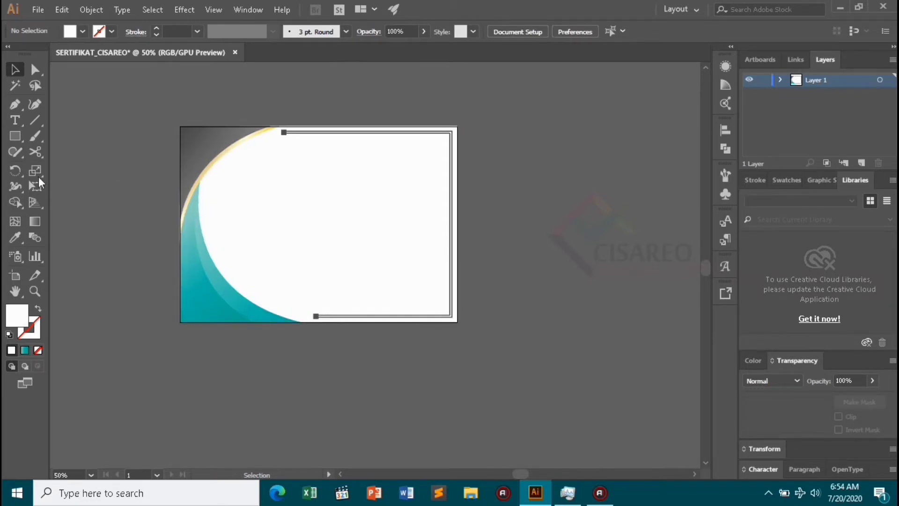
pyautogui.click(18, 136)
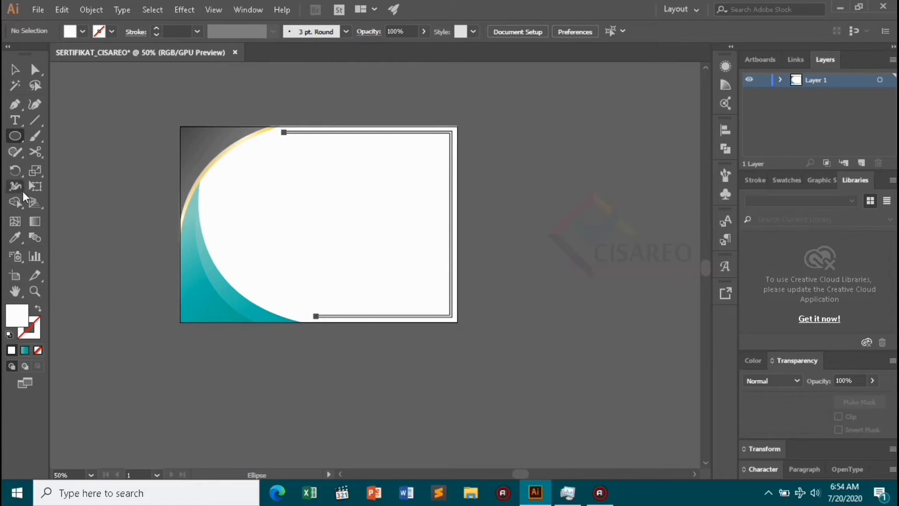
pyautogui.click(19, 235)
pyautogui.click(196, 310)
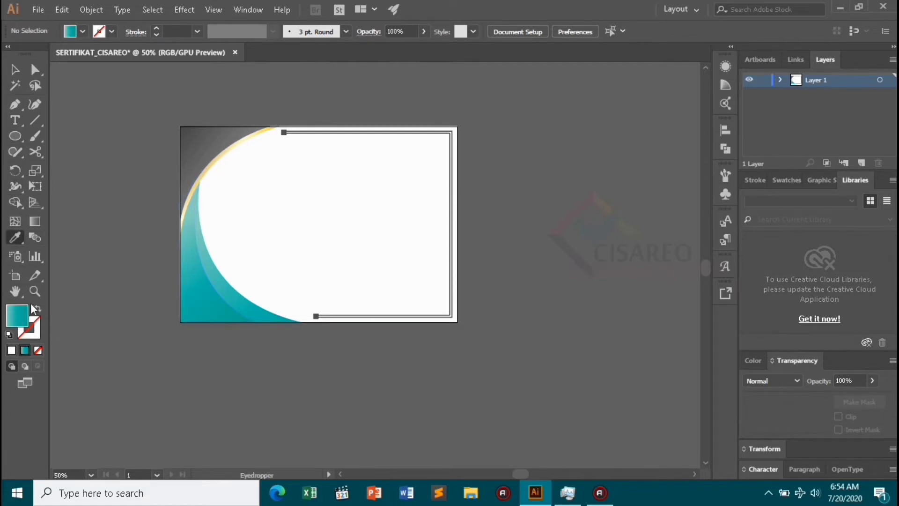
pyautogui.press('l')
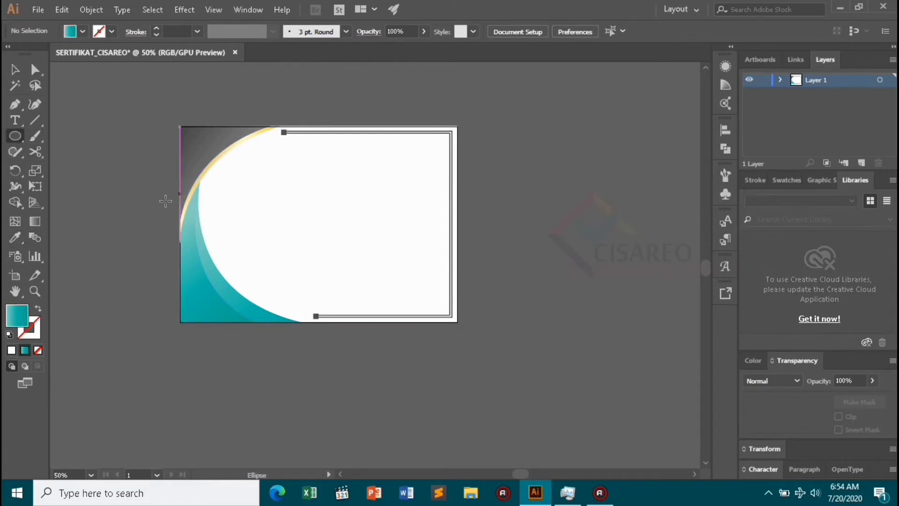
pyautogui.moveTo(149, 181); pyautogui.dragTo(173, 204)
pyautogui.moveTo(250, 276); pyautogui.dragTo(302, 330)
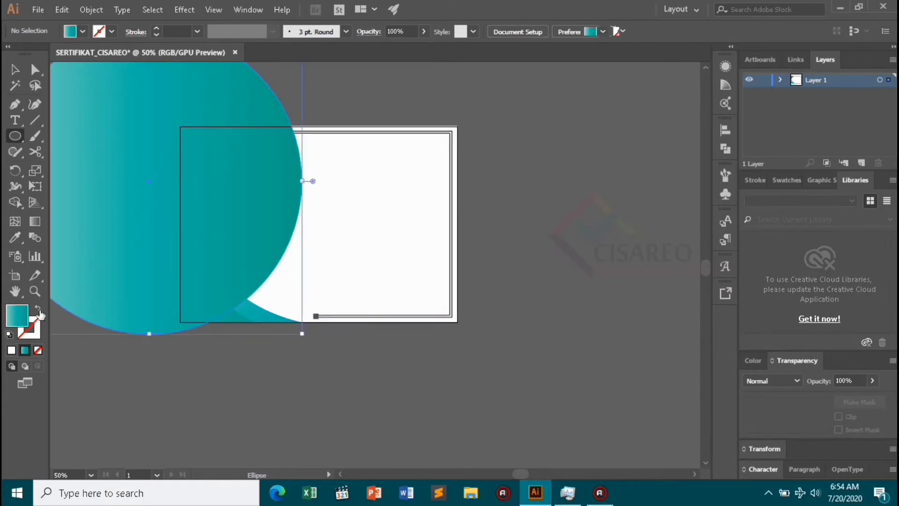
pyautogui.click(38, 310)
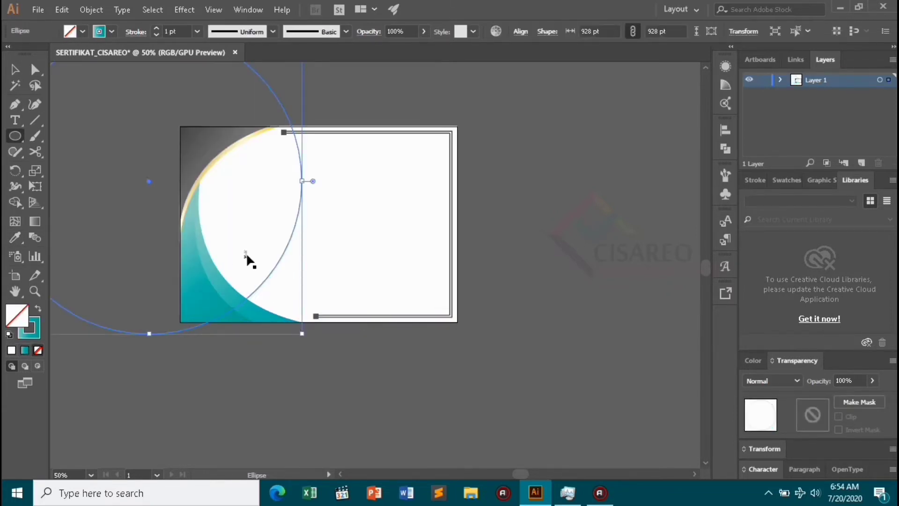
pyautogui.press('v')
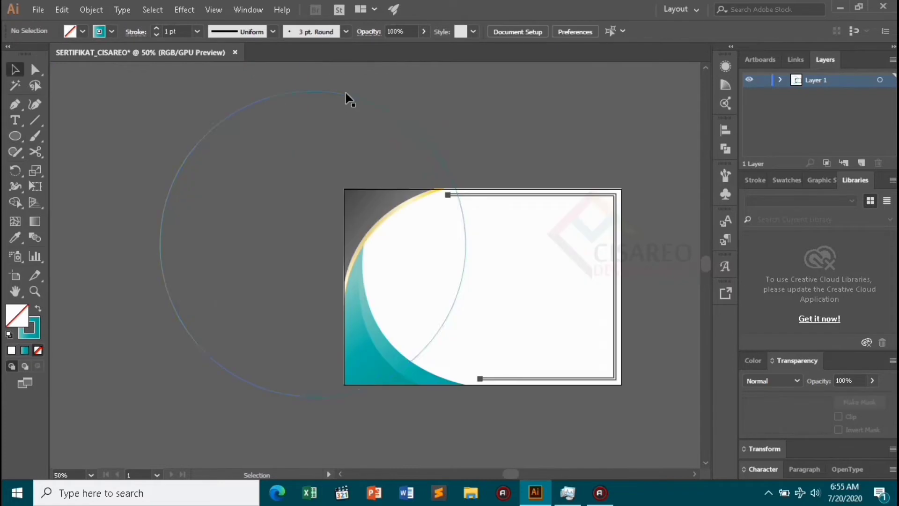
# Cut the circle at its top and bottom points and delete the left half.
pyautogui.click(36, 148)
pyautogui.click(313, 89)
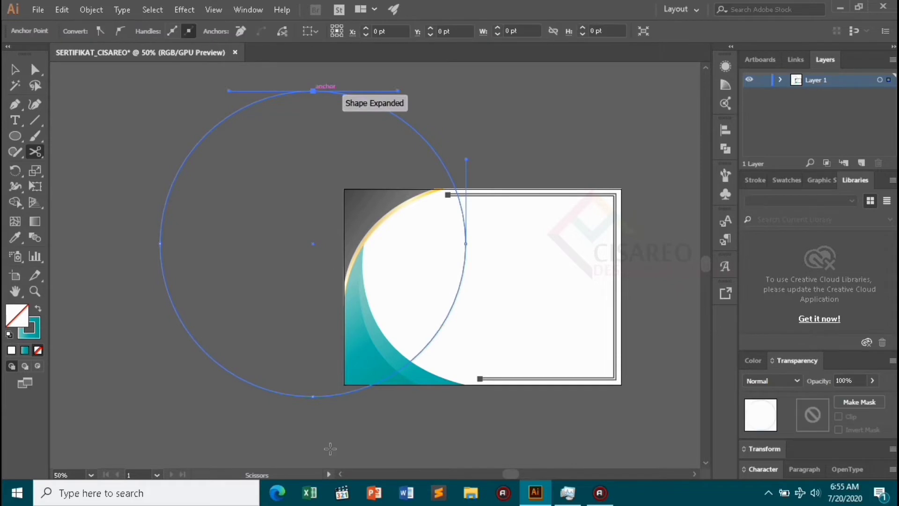
pyautogui.click(312, 395)
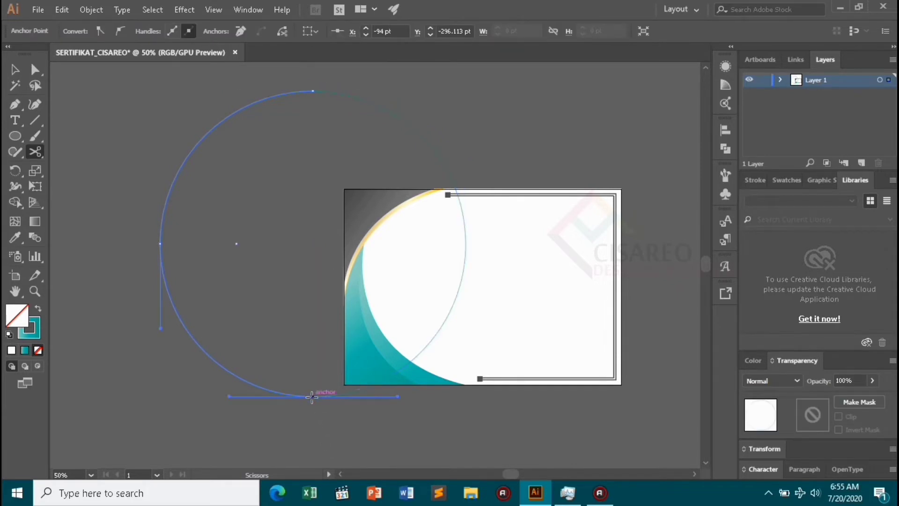
pyautogui.click(17, 70)
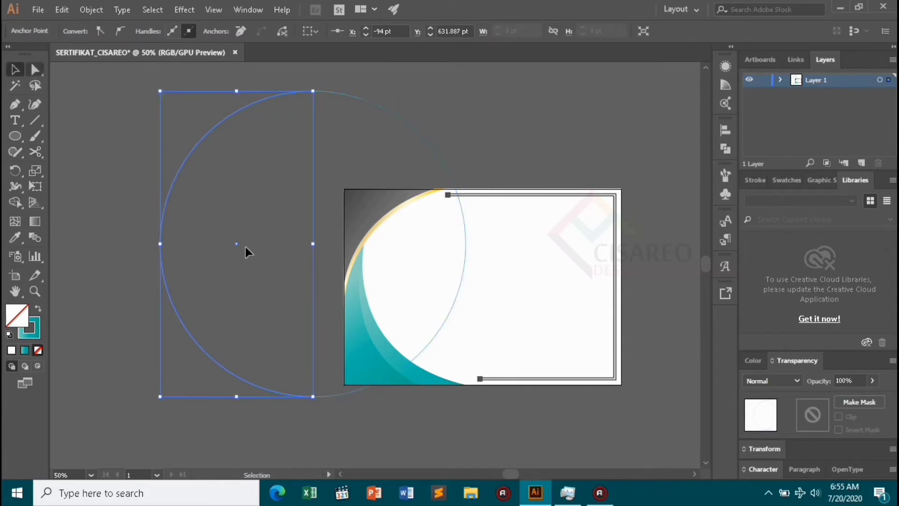
pyautogui.press('Delete')
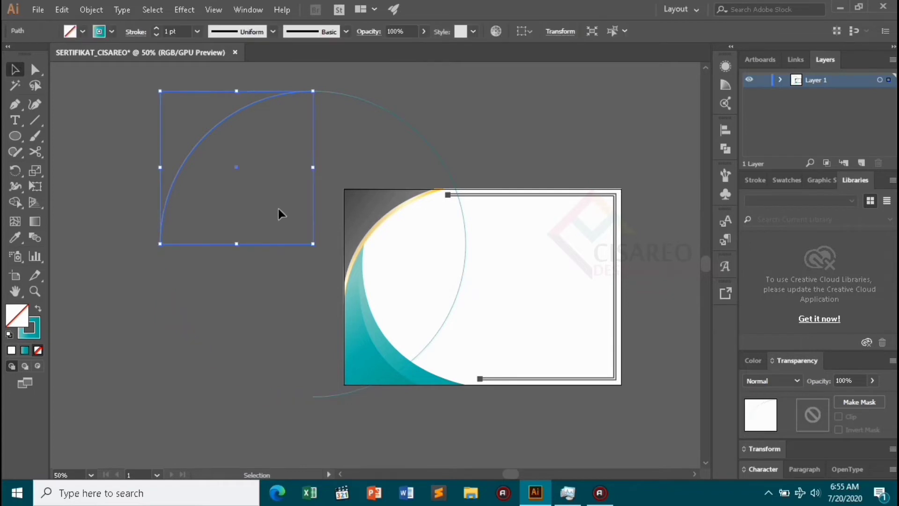
pyautogui.press('Delete')
pyautogui.click(279, 207)
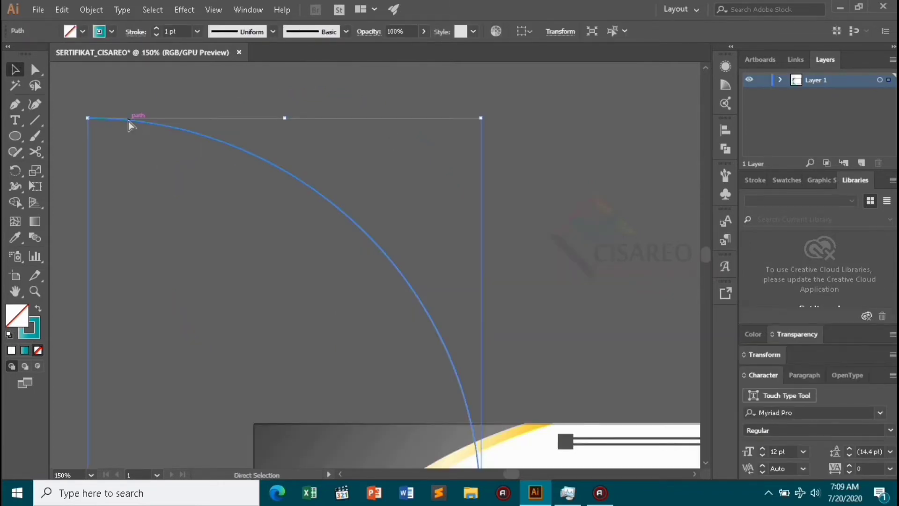
# Duplicate the arc just below itself and repeat with Ctrl+D to build the fan.
pyautogui.moveTo(128, 123); pyautogui.dragTo(131, 135)
pyautogui.hotkey('ctrl', '-')
pyautogui.hotkey('ctrl', '-')
pyautogui.hotkey('ctrl', '-')
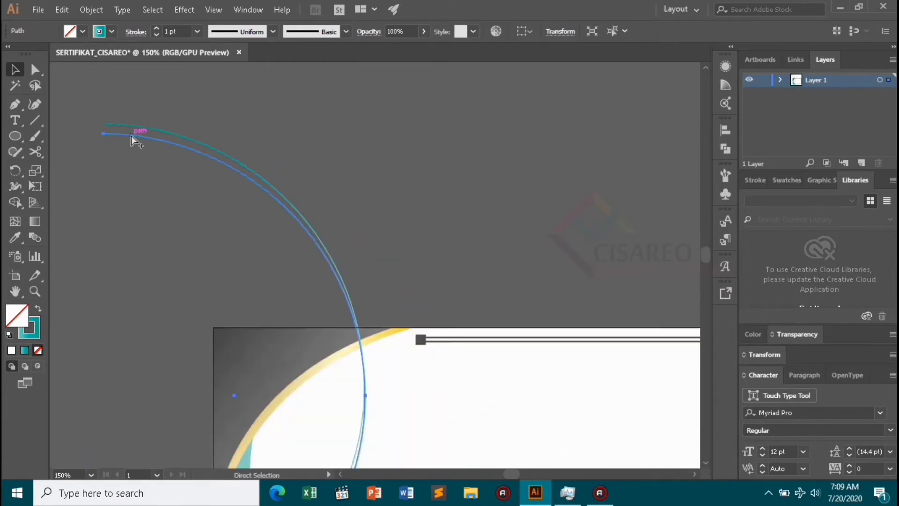
pyautogui.hotkey('ctrl', 'd')
pyautogui.hotkey('ctrl', 'd')
pyautogui.hotkey('ctrl', 'd')
pyautogui.hotkey('ctrl', 'd')
pyautogui.hotkey('ctrl', 'd')
pyautogui.hotkey('ctrl', 'd')
pyautogui.hotkey('ctrl', 'd')
pyautogui.hotkey('ctrl', 'd')
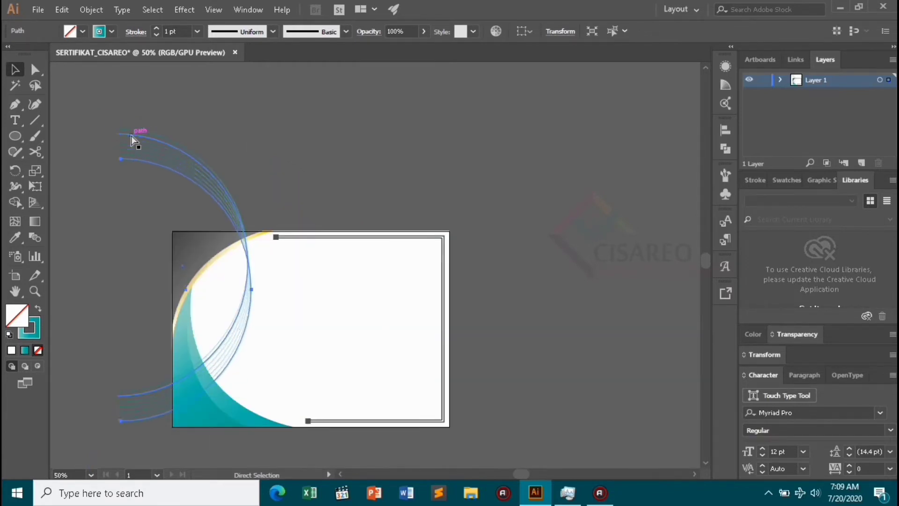
pyautogui.hotkey('ctrl', 'd')
pyautogui.hotkey('ctrl', 'd')
pyautogui.hotkey('ctrl', 'd')
pyautogui.hotkey('ctrl', 'd')
pyautogui.hotkey('ctrl', 'd')
pyautogui.hotkey('ctrl', 'd')
pyautogui.hotkey('ctrl', 'd')
pyautogui.hotkey('ctrl', 'd')
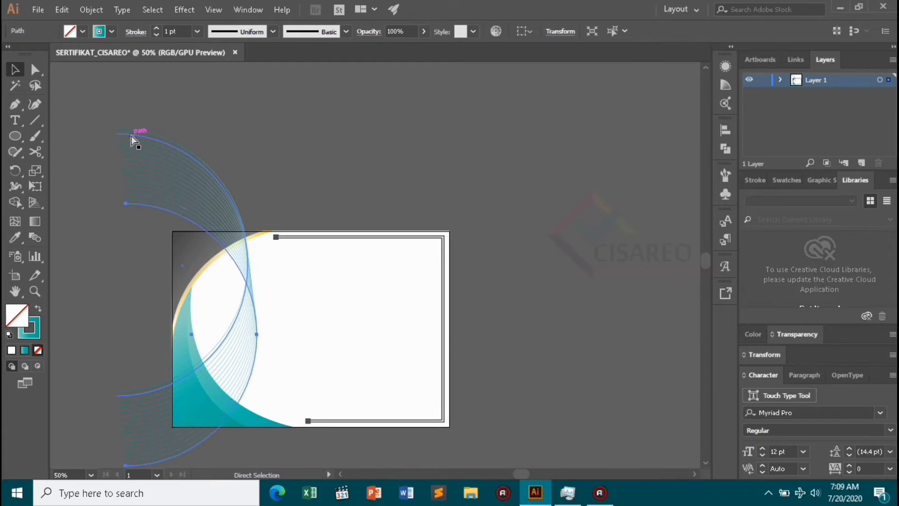
pyautogui.hotkey('ctrl', 'd')
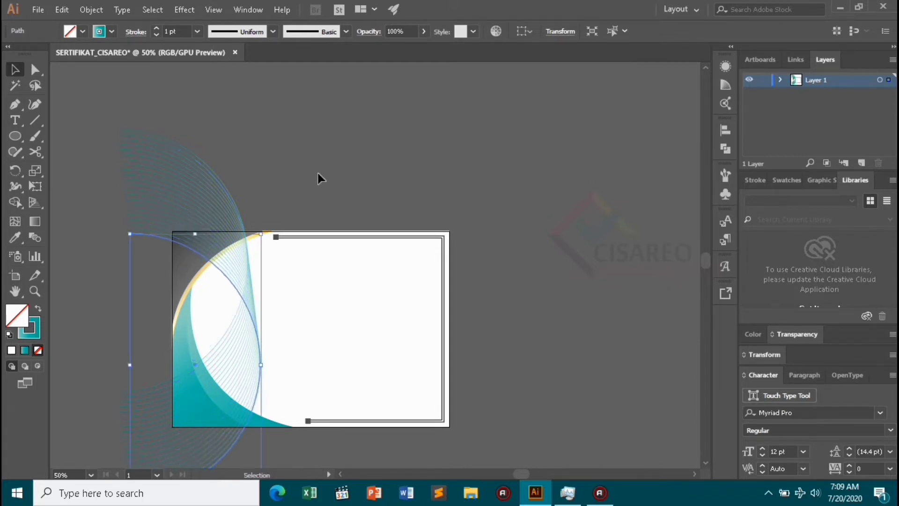
pyautogui.click(320, 151)
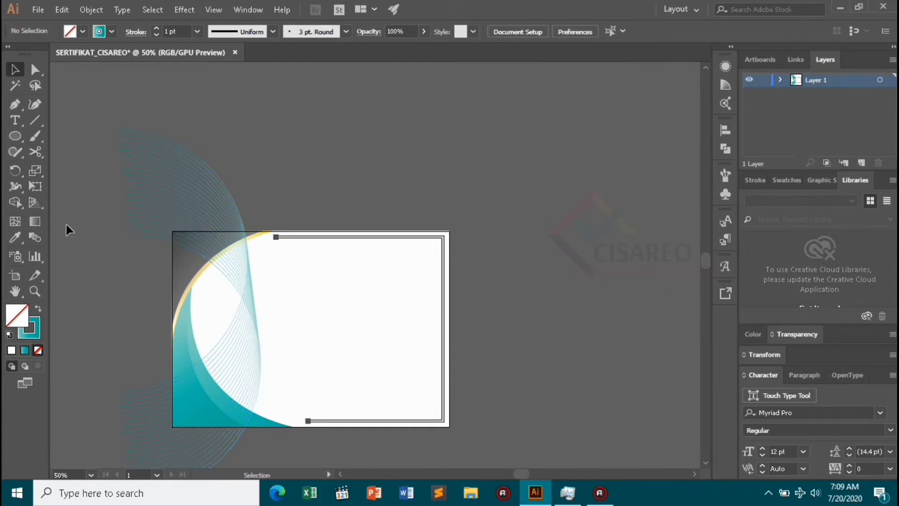
pyautogui.click(135, 120)
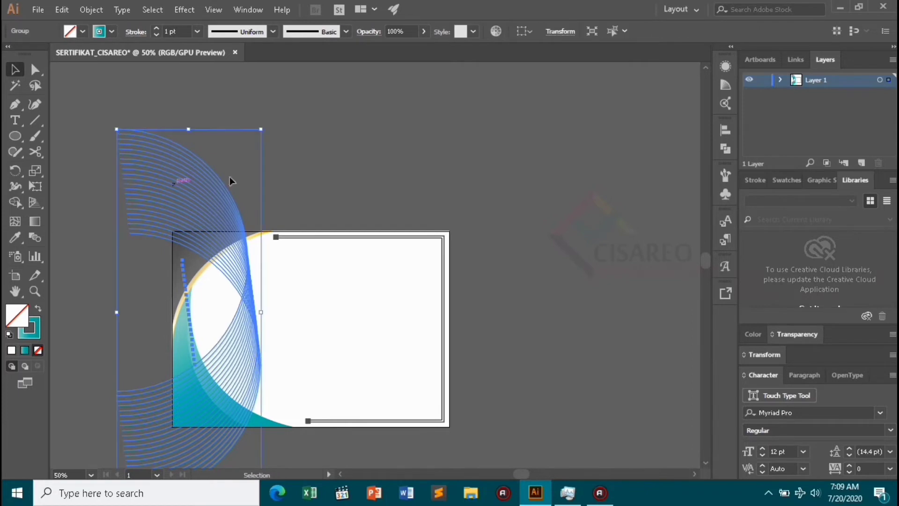
# Move the arc group over the certificate's right side and enlarge it past the artboard.
pyautogui.moveTo(230, 176); pyautogui.dragTo(355, 208)
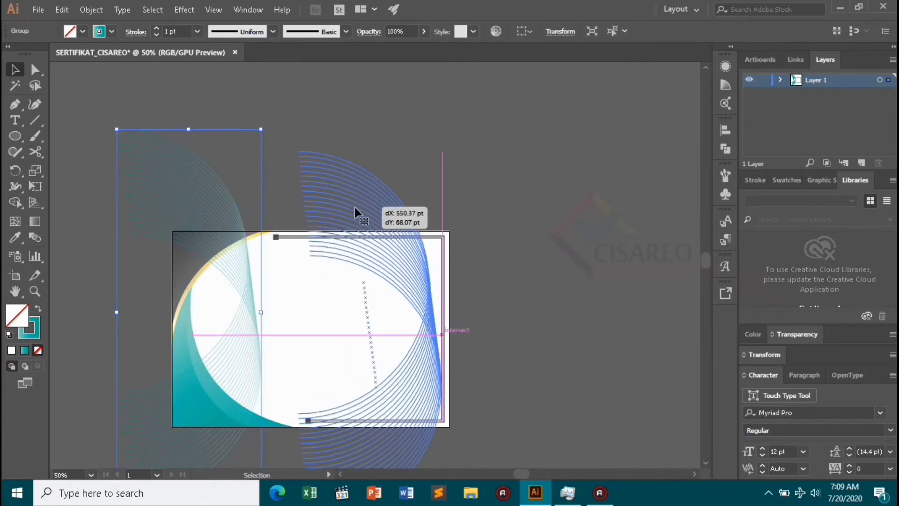
pyautogui.moveTo(615, 254); pyautogui.dragTo(567, 256)
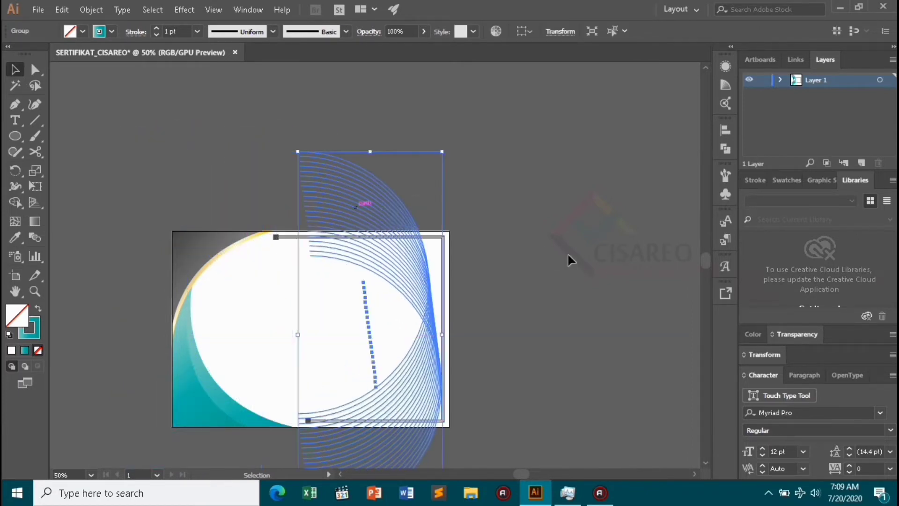
pyautogui.click(567, 257)
pyautogui.scroll(-2, 567, 257)
pyautogui.click(378, 156)
pyautogui.scroll(-3, 457, 401)
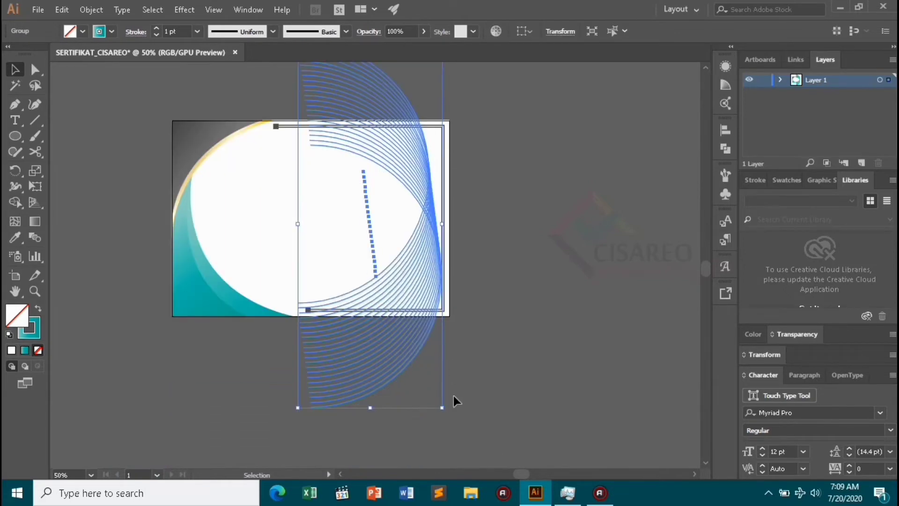
pyautogui.scroll(-2, 444, 408)
pyautogui.moveTo(445, 404); pyautogui.dragTo(473, 403)
pyautogui.scroll(3, 418, 301)
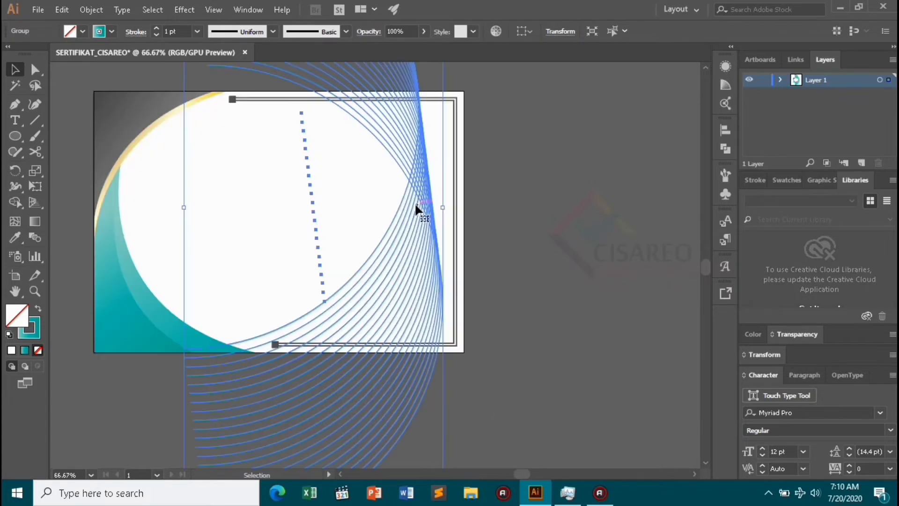
# Expand the arc lines and paste a copy of the artboard-sized rectangle in front.
pyautogui.click(91, 9)
pyautogui.click(164, 133)
pyautogui.click(427, 315)
pyautogui.click(553, 249)
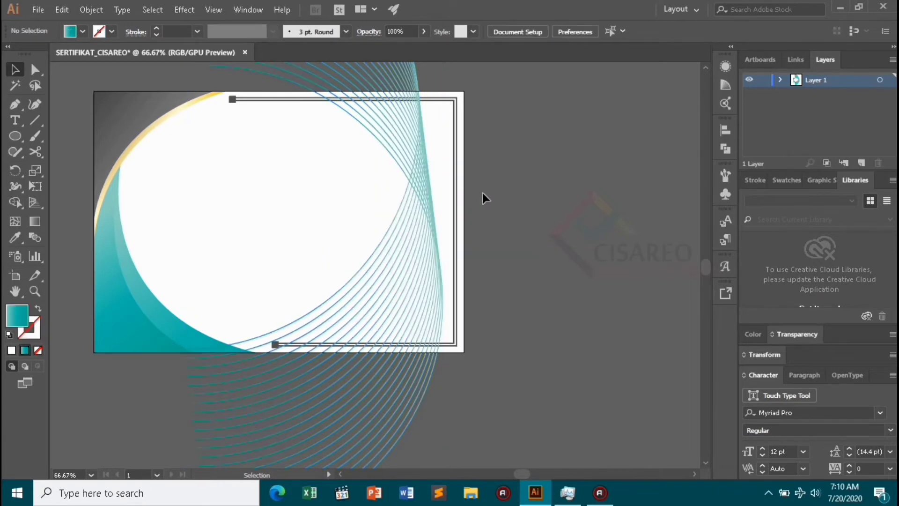
pyautogui.click(241, 175)
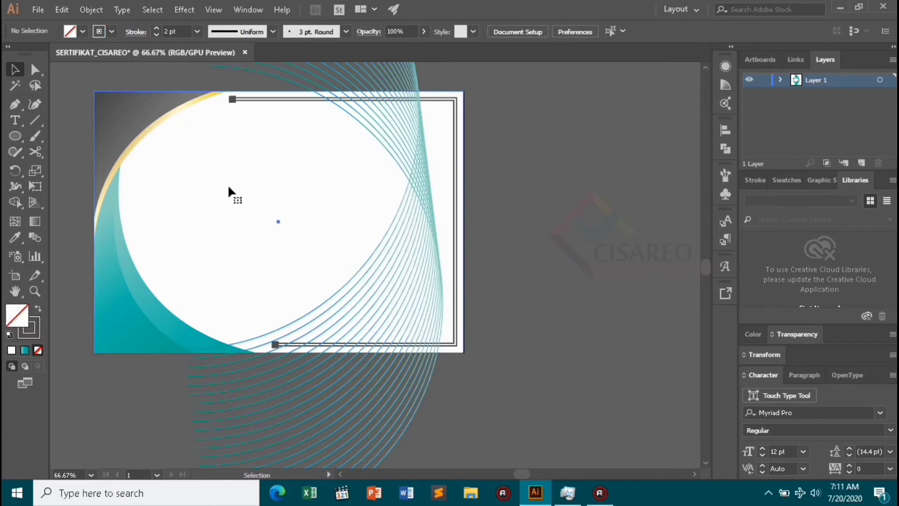
pyautogui.click(229, 187)
pyautogui.hotkey('ctrl', 'shift', ']')
# Clip the arc lines to the white artboard rectangle and lower their opacity.
pyautogui.click(319, 394)
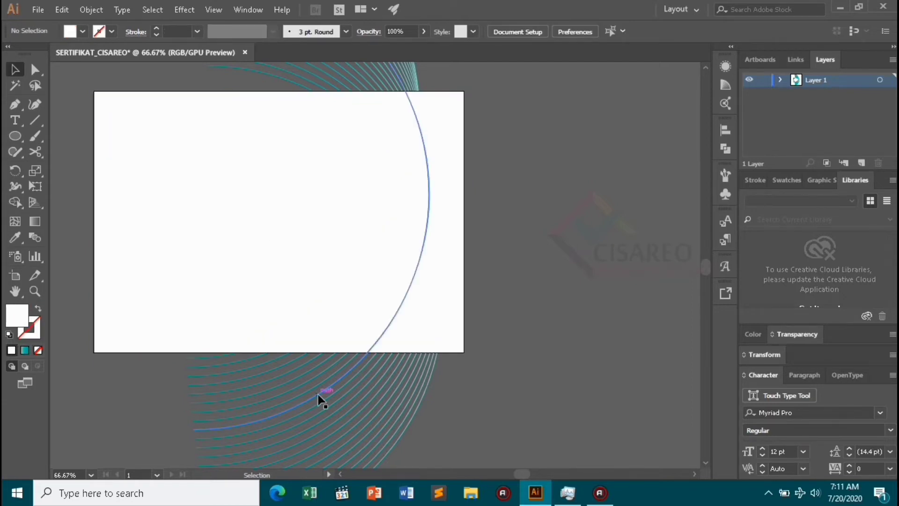
pyautogui.click(319, 398)
pyautogui.keyDown('shift'); pyautogui.click(144, 344); pyautogui.keyUp('shift')
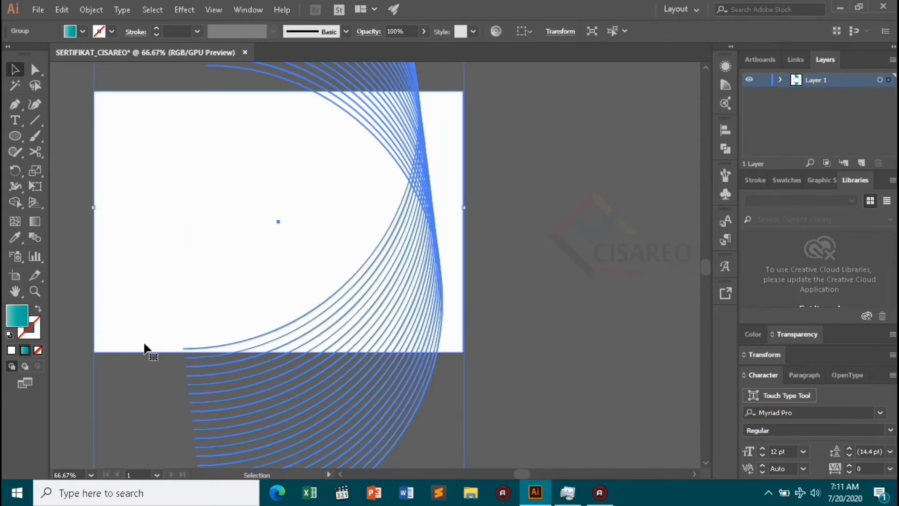
pyautogui.rightClick(144, 344)
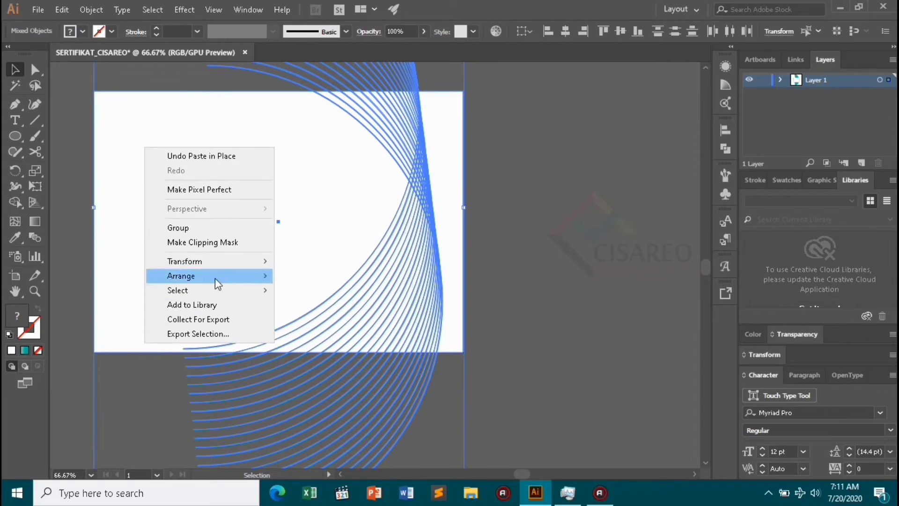
pyautogui.click(236, 242)
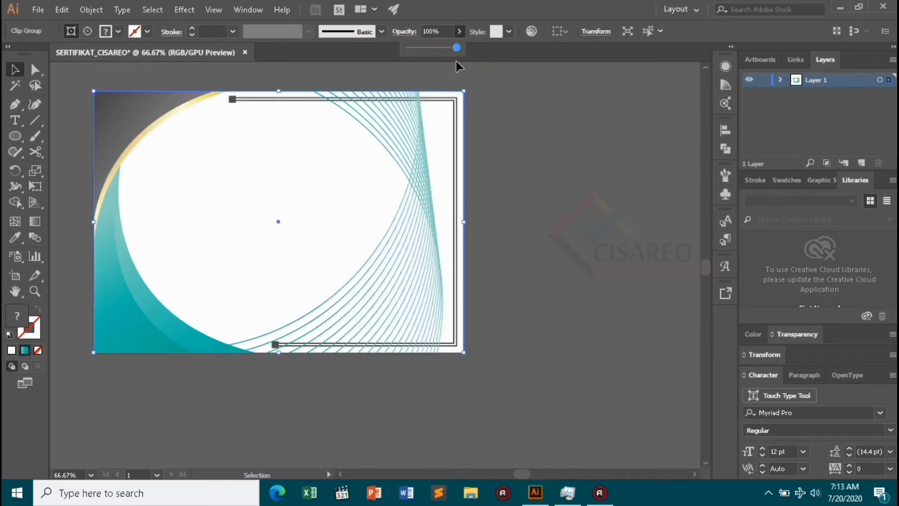
pyautogui.moveTo(457, 48); pyautogui.dragTo(419, 48)
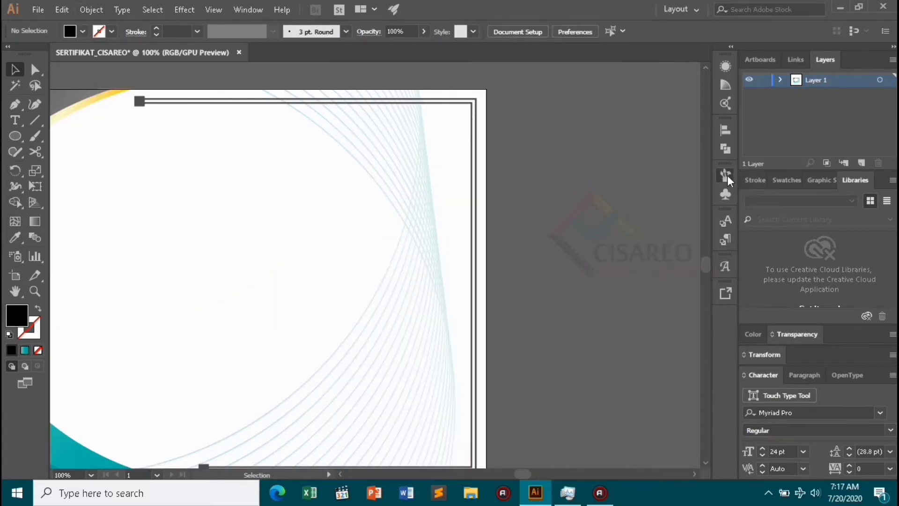
# Add Florid Vector Pack 06 and a florid swash from the Florid Vector Pack library to the Symbols panel.
pyautogui.click(726, 176)
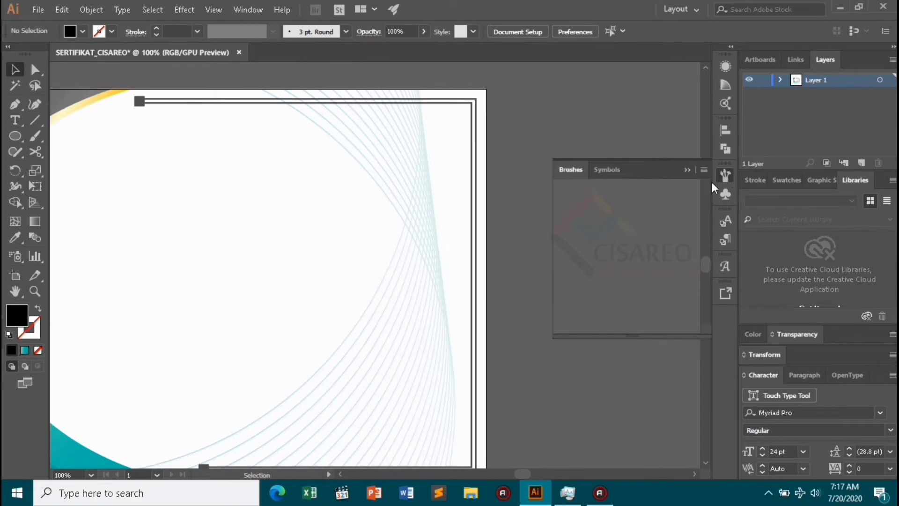
pyautogui.click(612, 168)
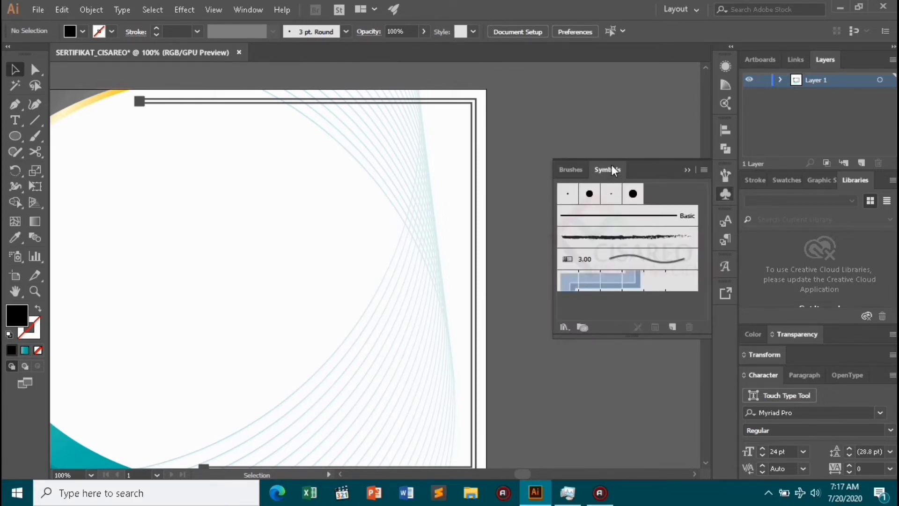
pyautogui.click(564, 327)
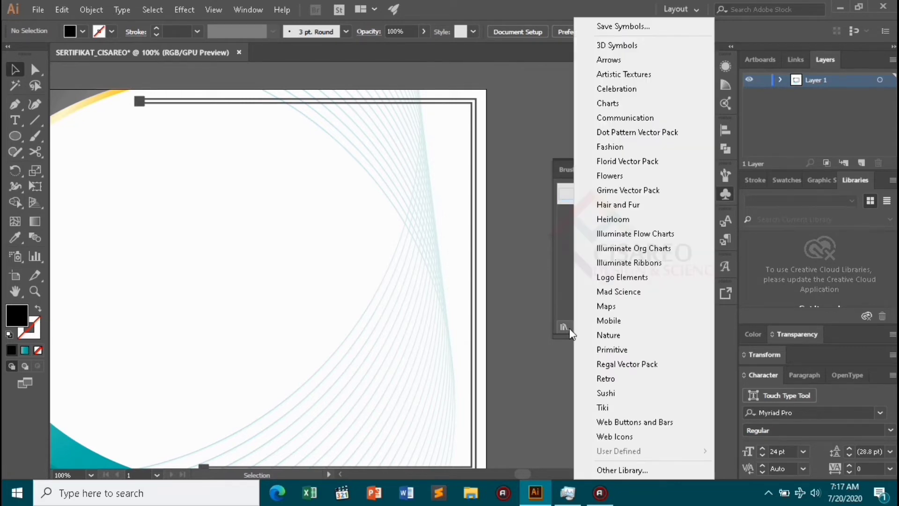
pyautogui.click(622, 160)
pyautogui.scroll(-2, 516, 259)
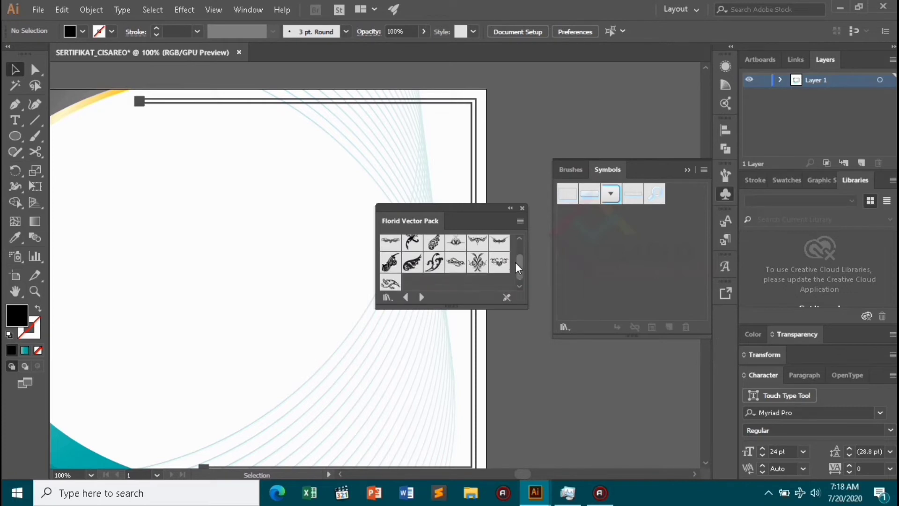
pyautogui.scroll(-1, 418, 286)
pyautogui.scroll(3, 449, 273)
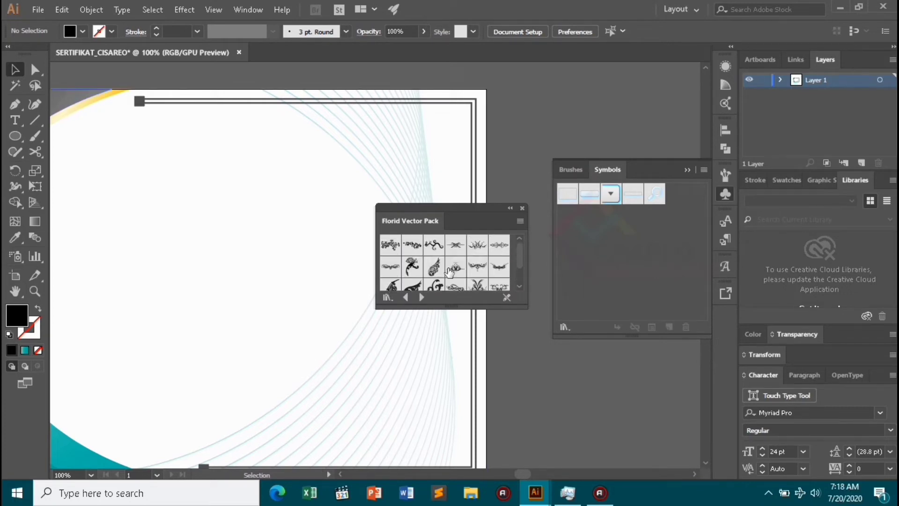
pyautogui.click(497, 249)
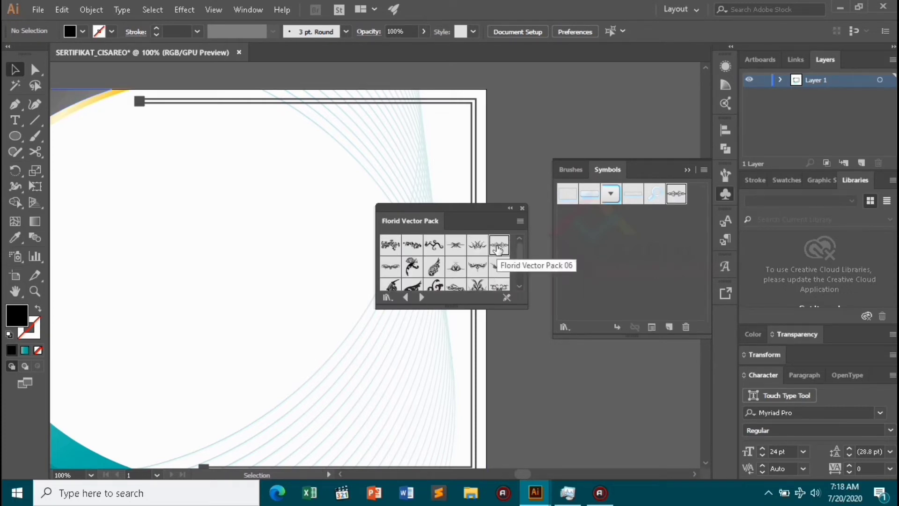
pyautogui.scroll(-2, 445, 271)
pyautogui.click(390, 280)
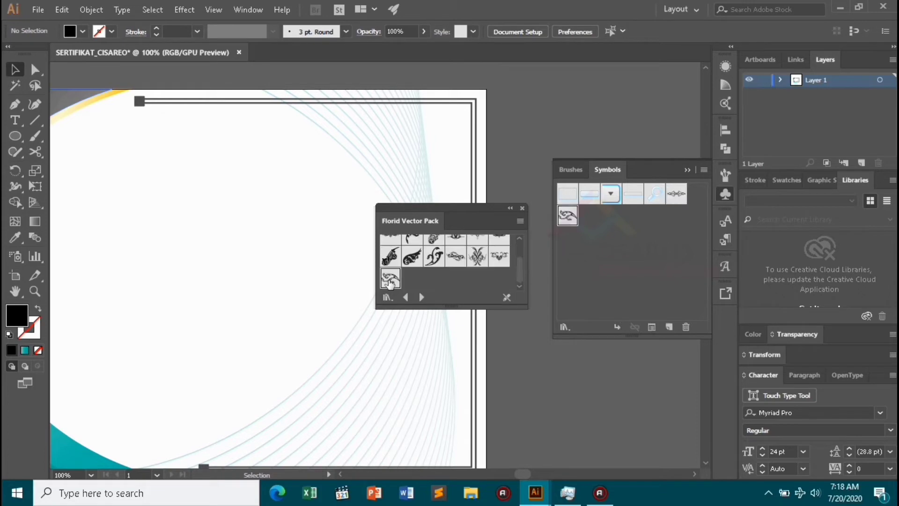
pyautogui.click(522, 208)
pyautogui.hotkey('ctrl', '-')
pyautogui.hotkey('ctrl', '-')
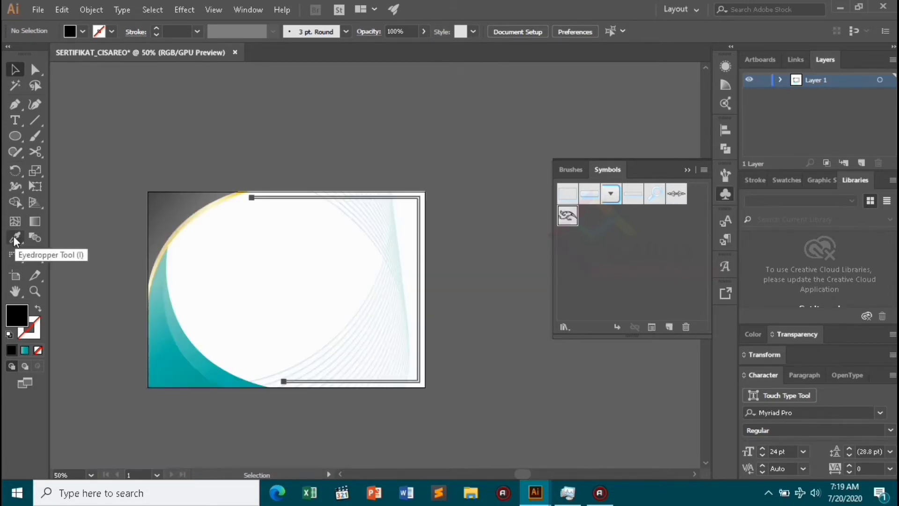
# Spray the Florid Vector Pack 06 swash and the diamond ornament symbols onto the artboard.
pyautogui.click(16, 256)
pyautogui.click(322, 259)
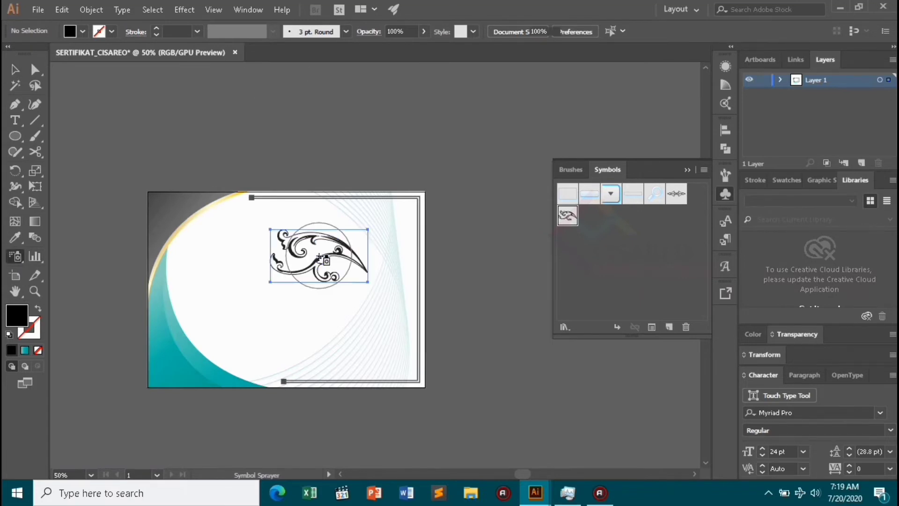
pyautogui.click(678, 195)
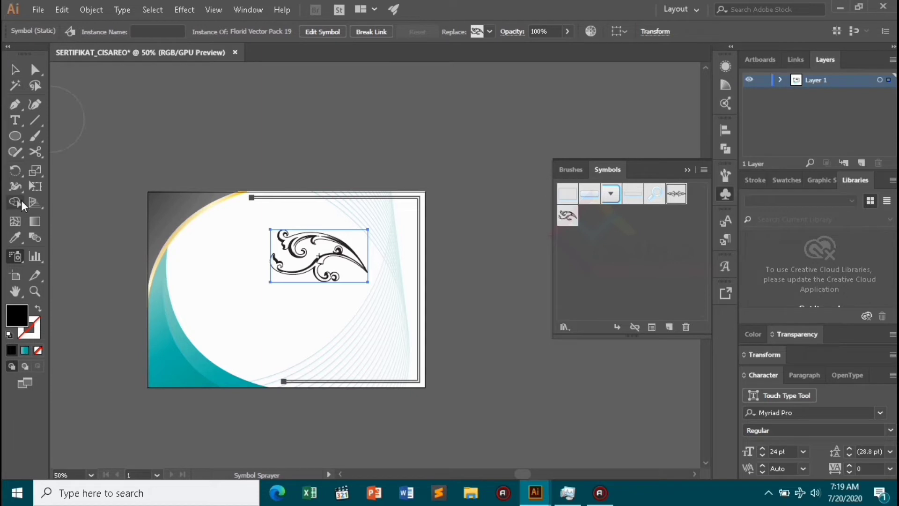
pyautogui.click(15, 69)
pyautogui.click(280, 187)
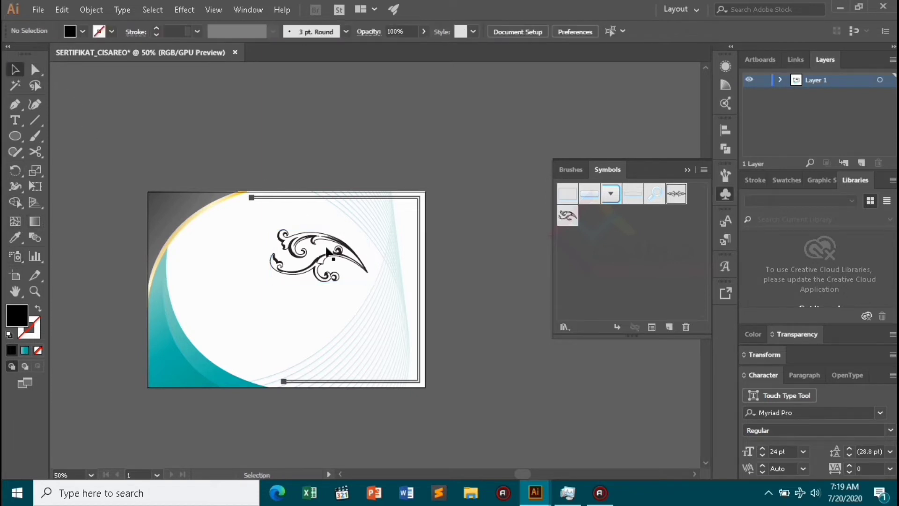
pyautogui.click(336, 255)
pyautogui.click(373, 294)
pyautogui.click(15, 257)
pyautogui.click(676, 193)
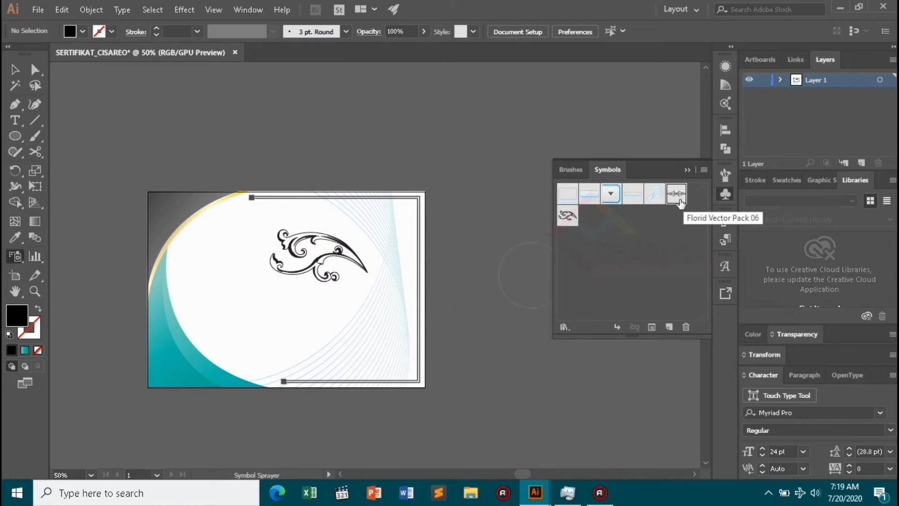
pyautogui.moveTo(366, 272); pyautogui.dragTo(384, 299)
pyautogui.press('v')
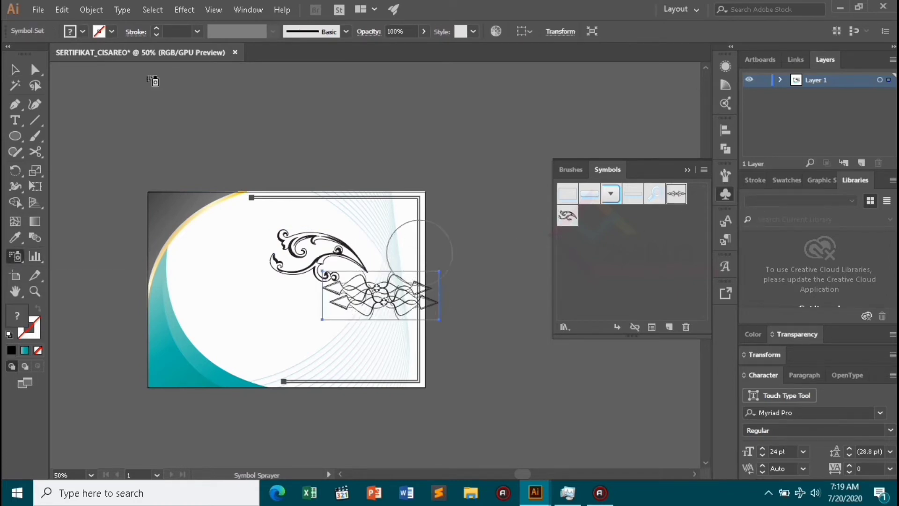
pyautogui.hotkey('ctrl', 'z')
# Shrink both ornaments together and move the swash into the top-right corner.
pyautogui.click(16, 70)
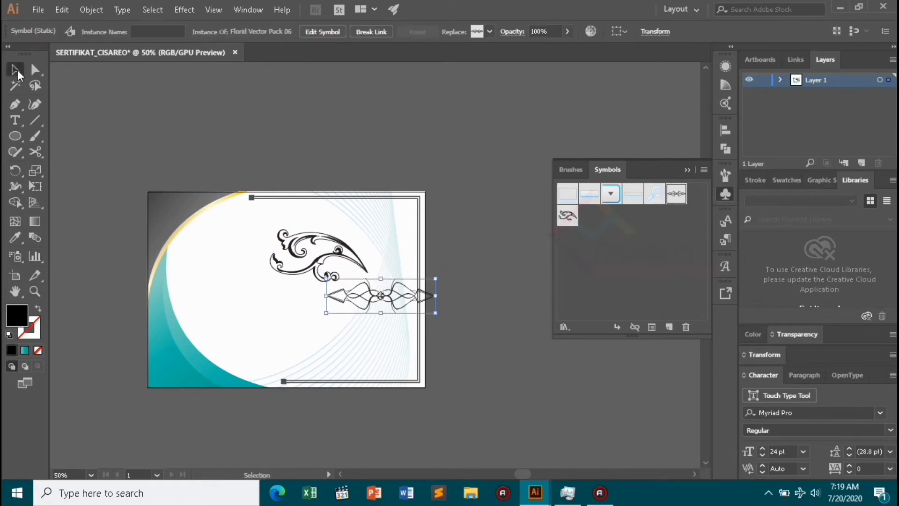
pyautogui.scroll(1, 349, 262)
pyautogui.keyDown('shift'); pyautogui.click(351, 261); pyautogui.keyUp('shift')
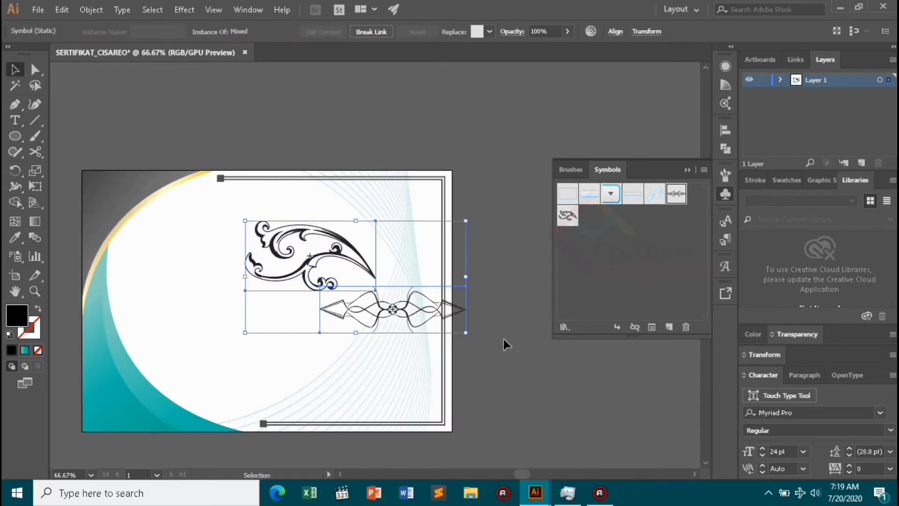
pyautogui.moveTo(455, 317); pyautogui.dragTo(425, 286)
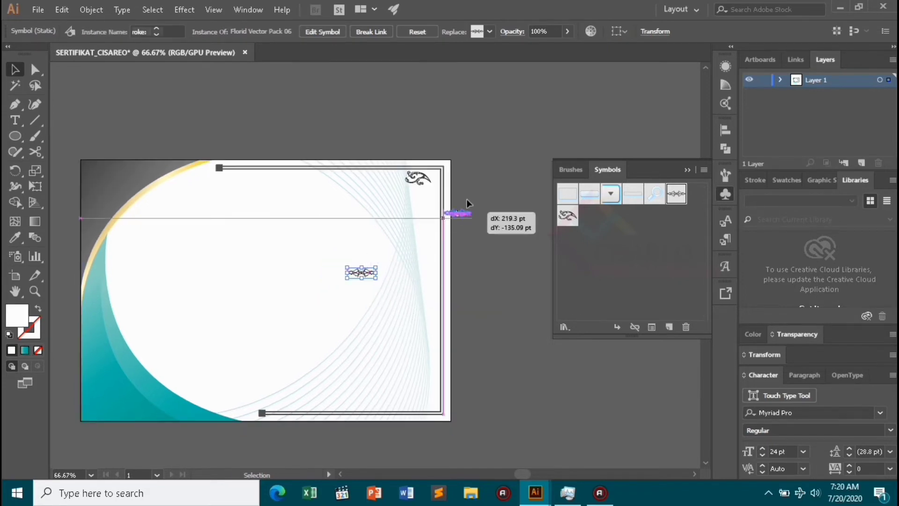
pyautogui.moveTo(466, 199); pyautogui.dragTo(426, 230)
pyautogui.scroll(2, 467, 189)
pyautogui.click(423, 180)
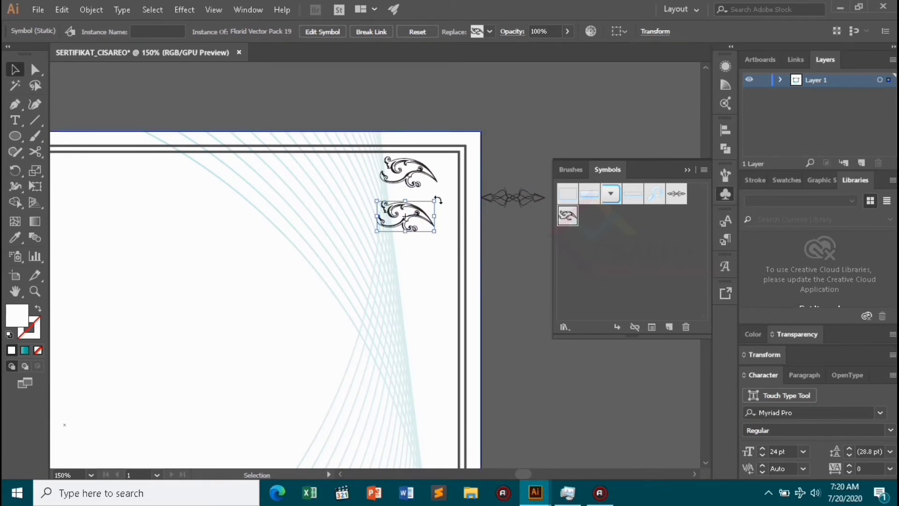
# Mirror the corner swash across the vertical axis, rotate it about 90° and arrange it along the right edge.
pyautogui.rightClick(410, 217)
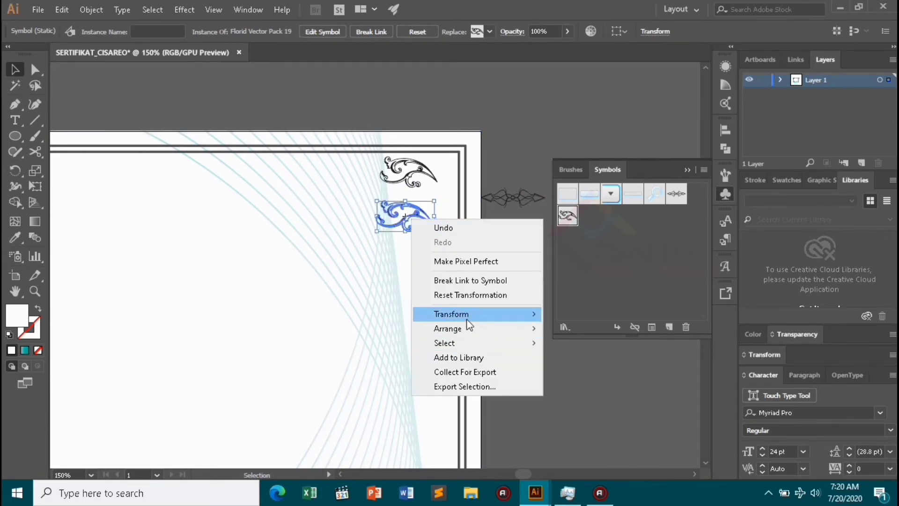
pyautogui.moveTo(467, 321)
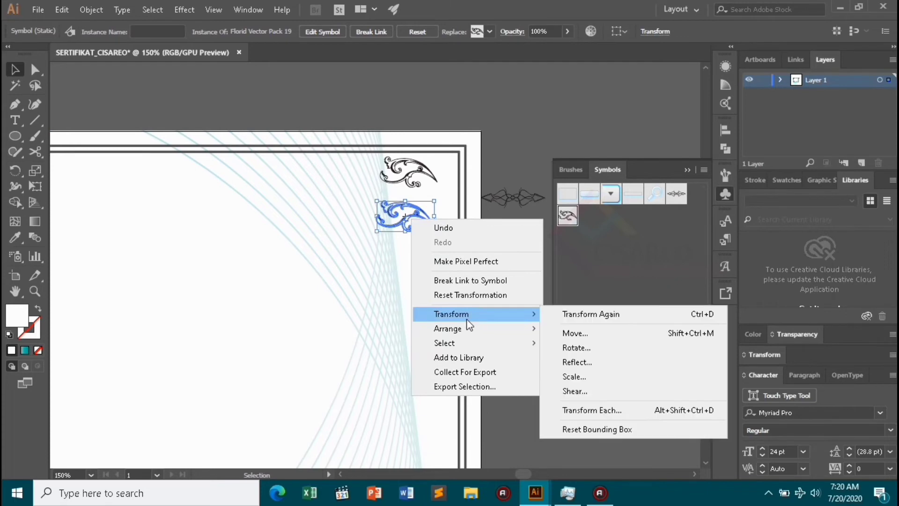
pyautogui.click(577, 361)
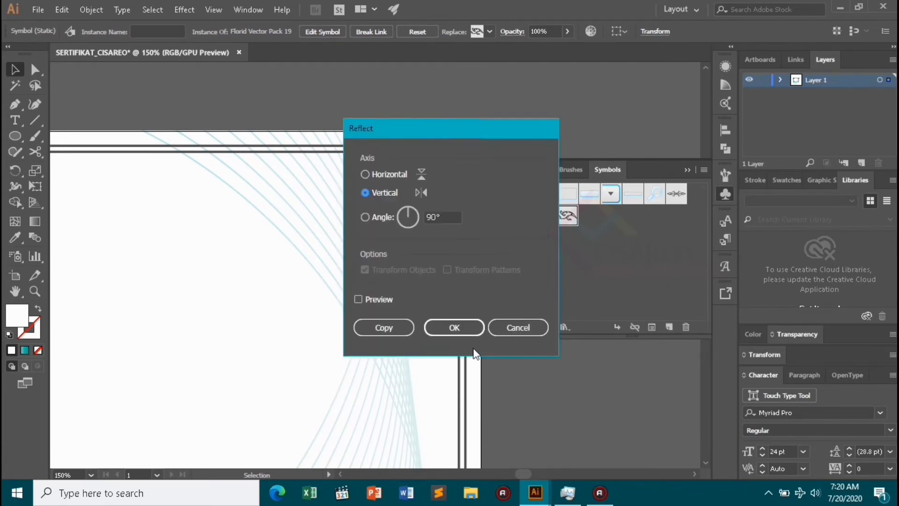
pyautogui.click(452, 330)
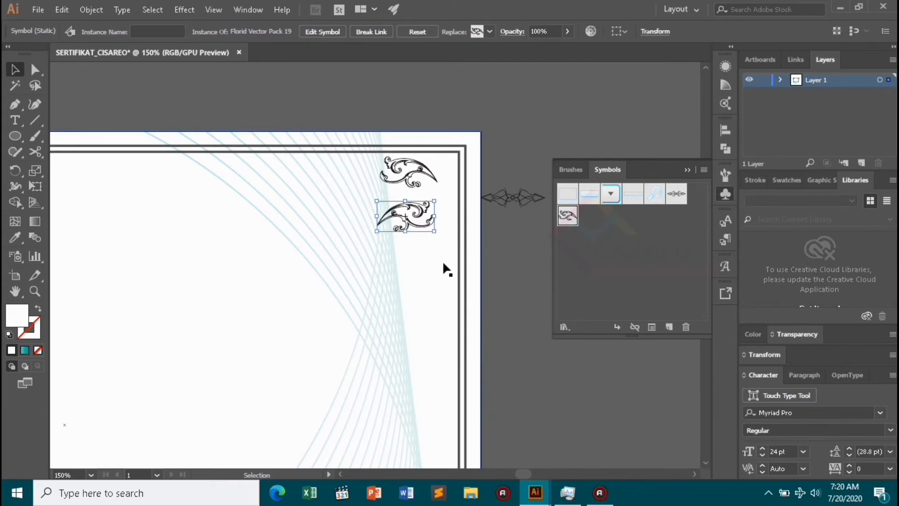
pyautogui.moveTo(439, 197); pyautogui.dragTo(433, 269)
pyautogui.moveTo(408, 211); pyautogui.dragTo(440, 210)
pyautogui.click(499, 269)
pyautogui.moveTo(426, 173); pyautogui.dragTo(405, 175)
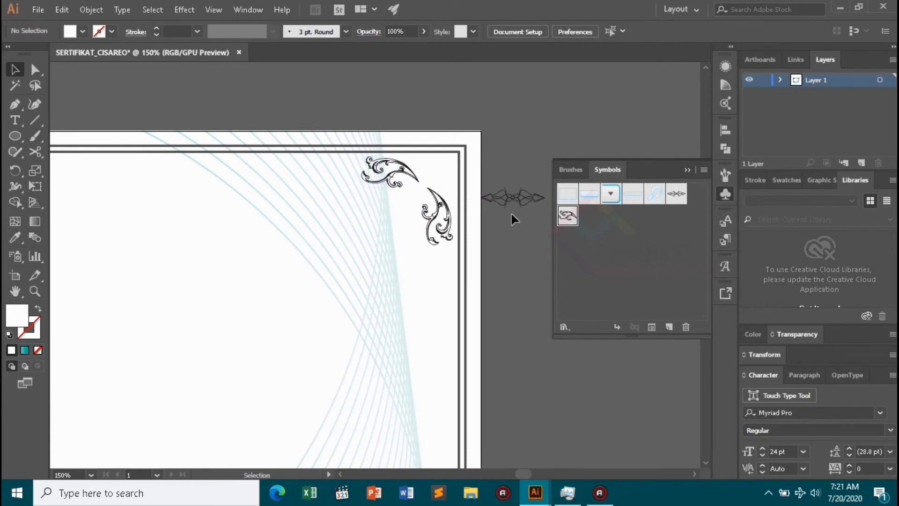
# Place the diamond ornament on the corner swashes, rotated 45° via the Transform panel.
pyautogui.moveTo(513, 198); pyautogui.dragTo(429, 206)
pyautogui.click(646, 31)
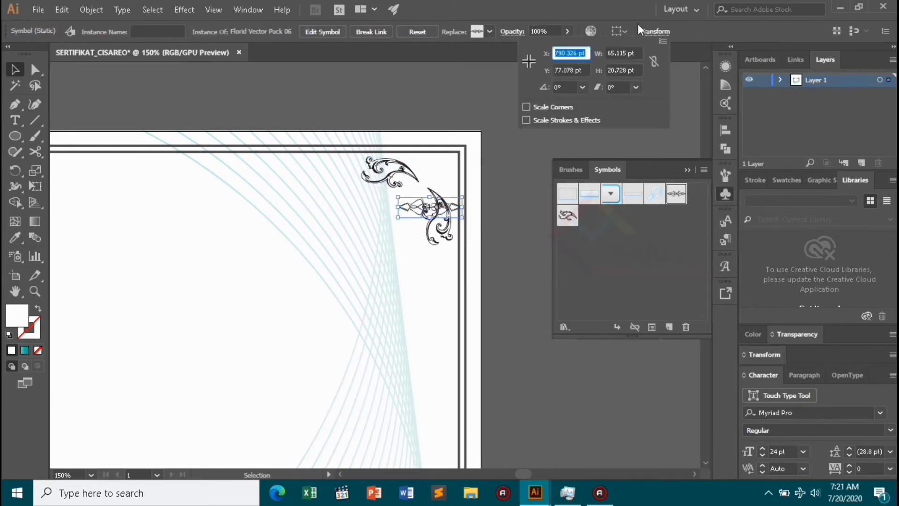
pyautogui.click(564, 86)
pyautogui.write('45')
pyautogui.press('Return')
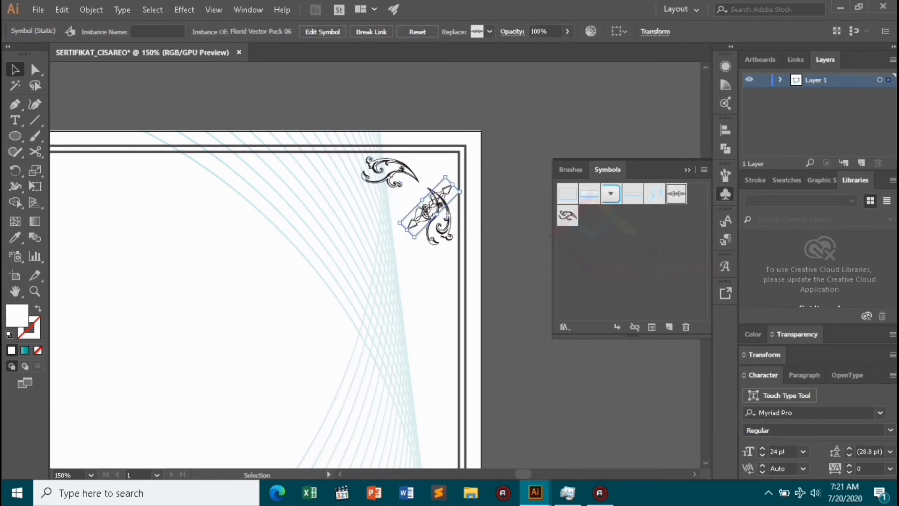
pyautogui.click(530, 203)
pyautogui.moveTo(444, 187)
pyautogui.mouseDown()
pyautogui.moveTo(444, 164)
pyautogui.moveTo(433, 174)
pyautogui.mouseUp()
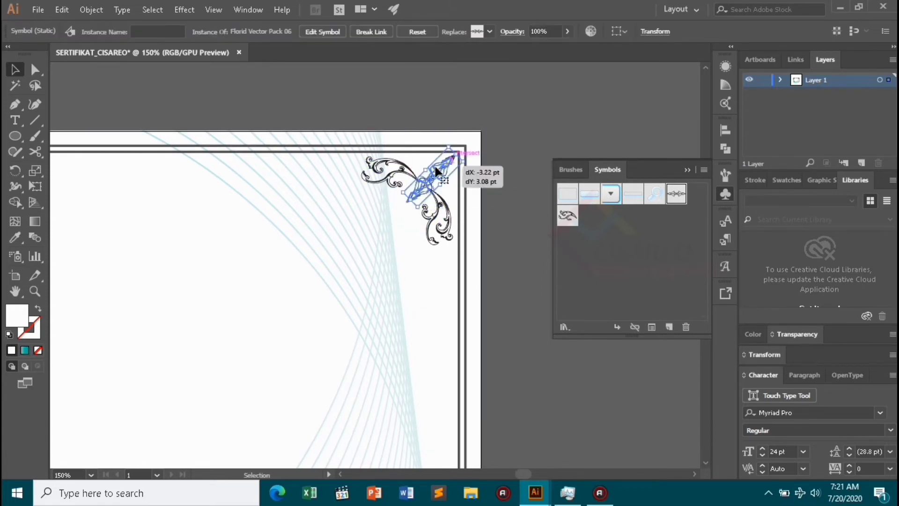
pyautogui.click(485, 201)
# Shrink both ornaments slightly and shift each one to fit snugly into the corner.
pyautogui.click(437, 201)
pyautogui.keyDown('shift'); pyautogui.click(404, 171); pyautogui.keyUp('shift')
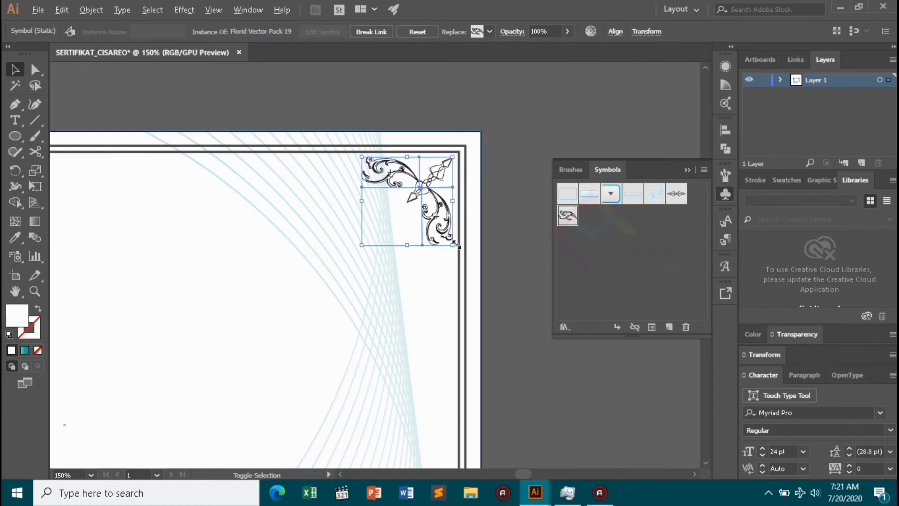
pyautogui.moveTo(452, 245); pyautogui.dragTo(459, 239)
pyautogui.click(489, 233)
pyautogui.click(407, 169)
pyautogui.moveTo(408, 170); pyautogui.dragTo(419, 165)
pyautogui.click(482, 235)
pyautogui.click(437, 202)
pyautogui.moveTo(436, 202); pyautogui.dragTo(444, 198)
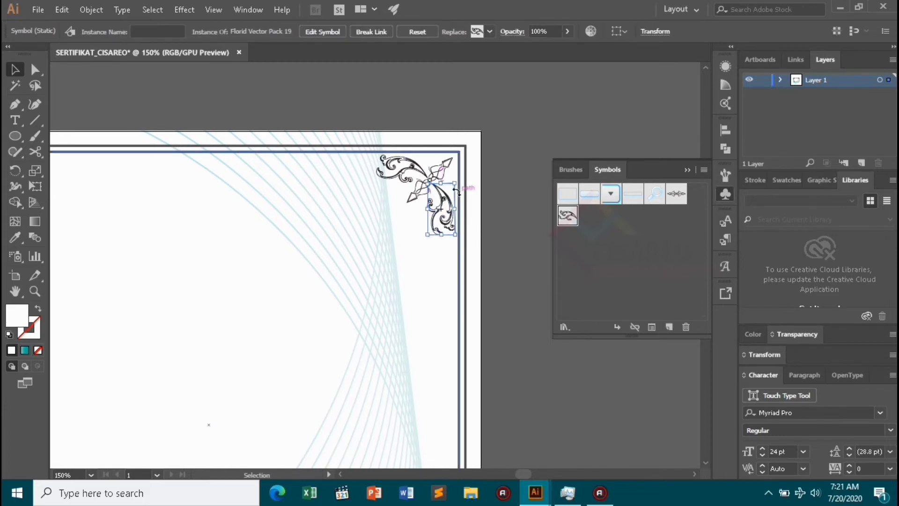
pyautogui.press('v')
pyautogui.click(395, 175)
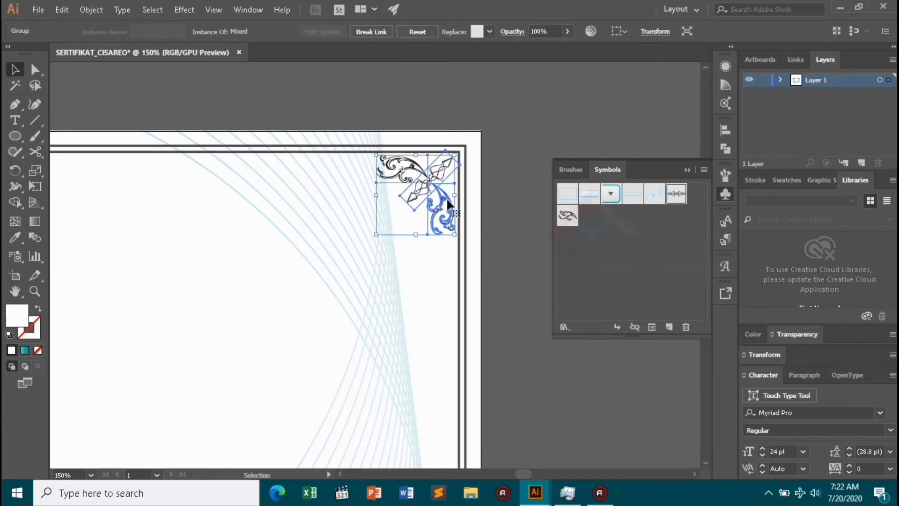
# Expand the corner ornament into plain paths and fill it dark grey.
pyautogui.click(97, 3)
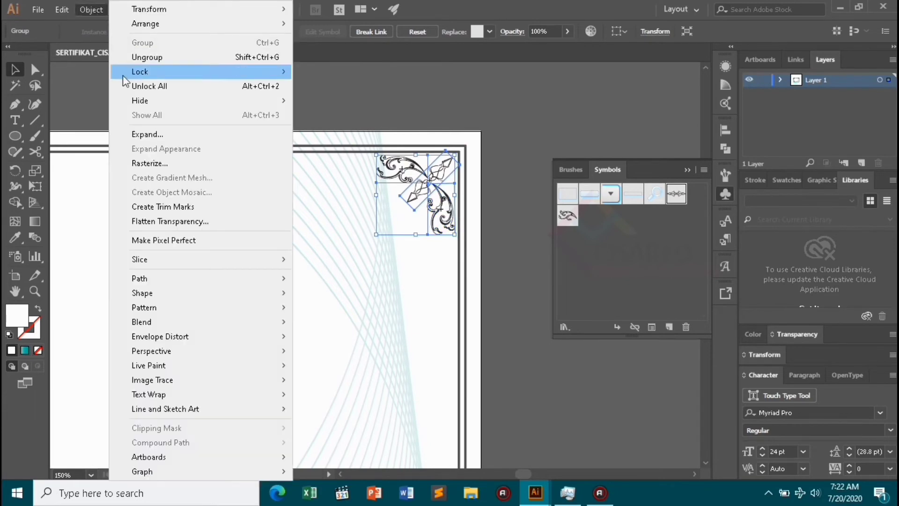
pyautogui.click(156, 135)
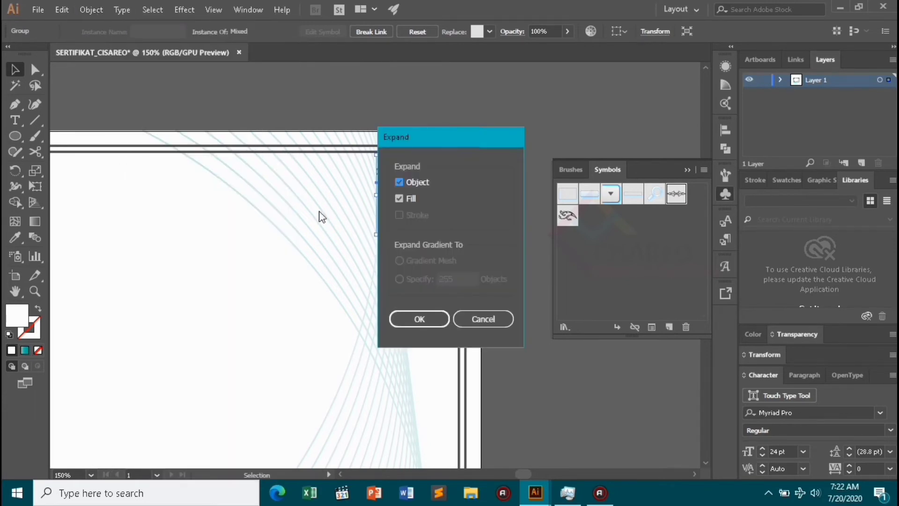
pyautogui.click(433, 317)
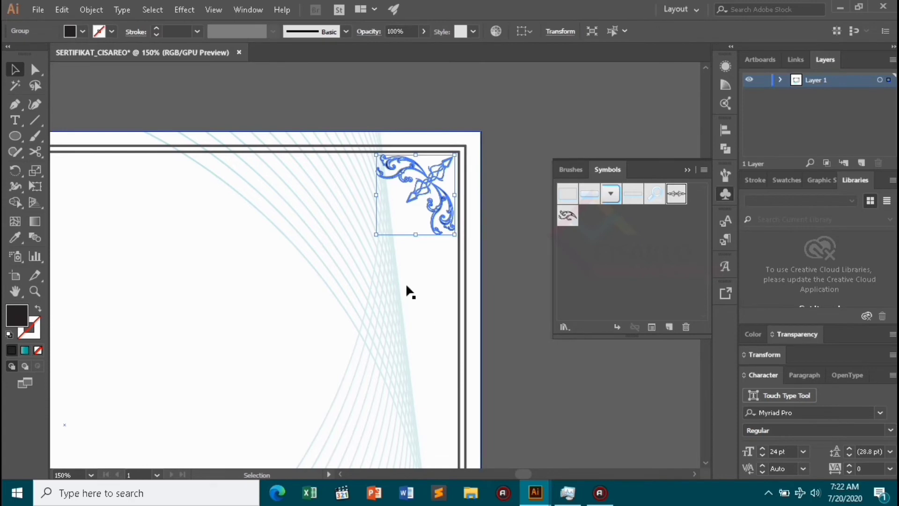
pyautogui.click(80, 32)
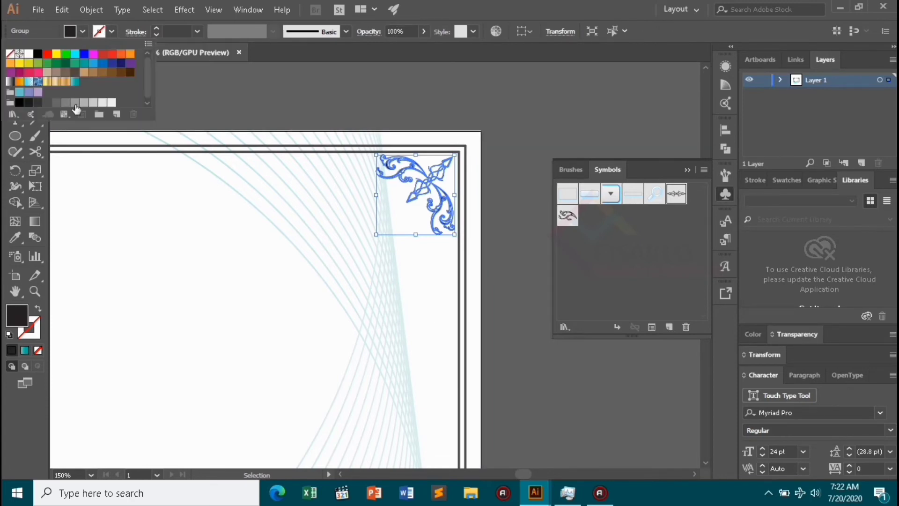
pyautogui.click(46, 102)
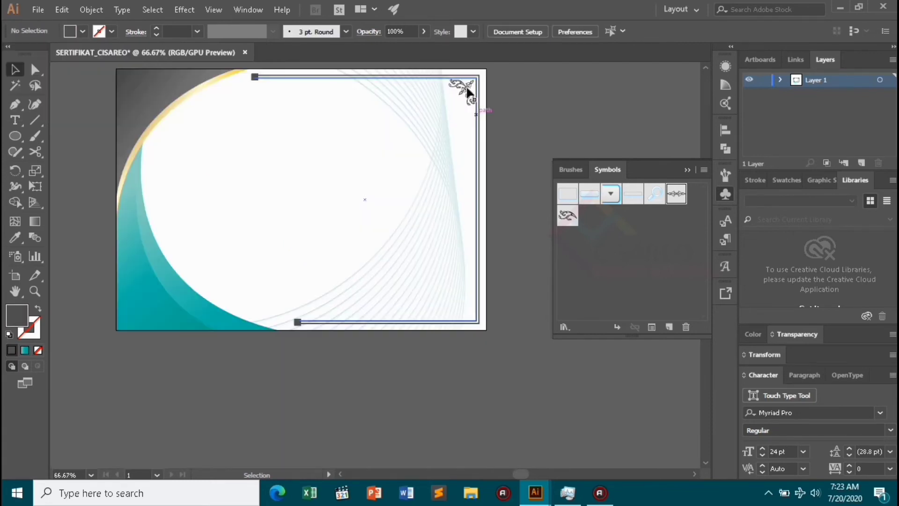
# Duplicate the ornament downward, rotate the copy 90° and fit it into the bottom-right corner.
pyautogui.click(467, 89)
pyautogui.moveTo(467, 88); pyautogui.dragTo(449, 296)
pyautogui.hotkey('ctrl', '1')
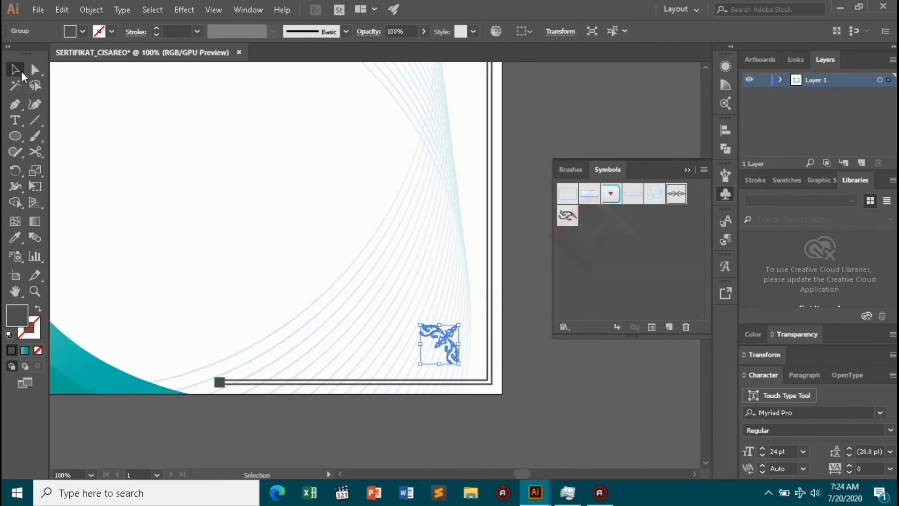
pyautogui.hotkey('ctrl', '=')
pyautogui.hotkey('ctrl', '=')
pyautogui.moveTo(422, 233); pyautogui.dragTo(498, 361)
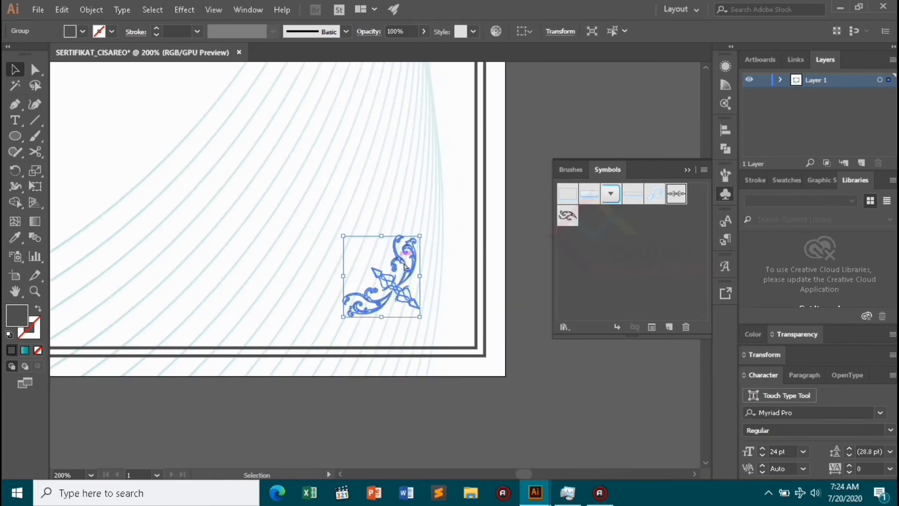
pyautogui.moveTo(404, 266); pyautogui.dragTo(432, 295)
pyautogui.moveTo(458, 253); pyautogui.dragTo(456, 236)
pyautogui.moveTo(426, 298)
pyautogui.mouseDown()
pyautogui.moveTo(418, 295)
pyautogui.moveTo(428, 309)
pyautogui.mouseUp()
pyautogui.click(512, 382)
pyautogui.click(482, 357)
pyautogui.hotkey('ctrl', '0')
# Type the 'Sertifikat' title and set it to Rechtman Plain at 123 pt.
pyautogui.press('t')
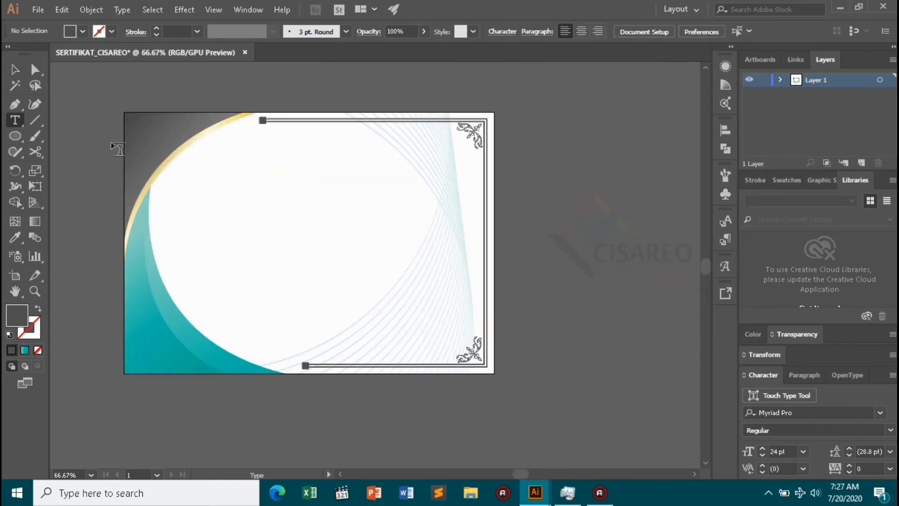
pyautogui.click(260, 199)
pyautogui.write('Sertifikat')
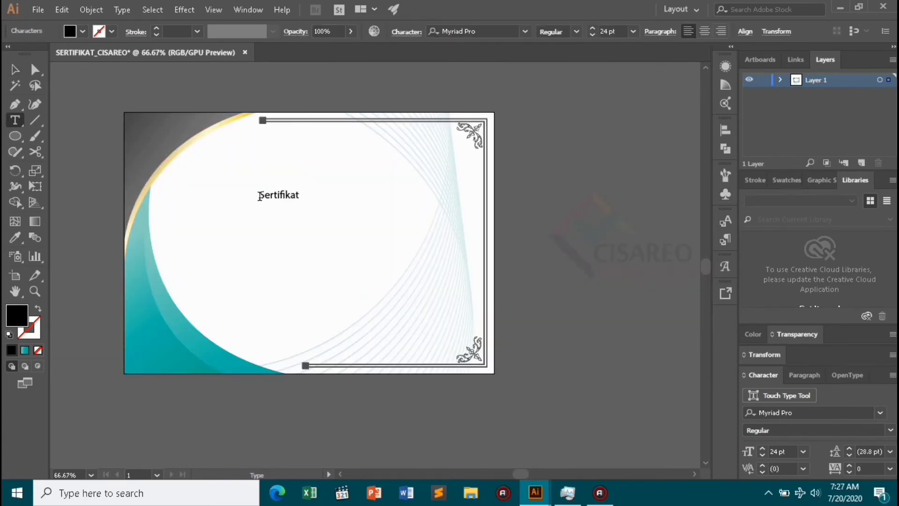
pyautogui.press('Escape')
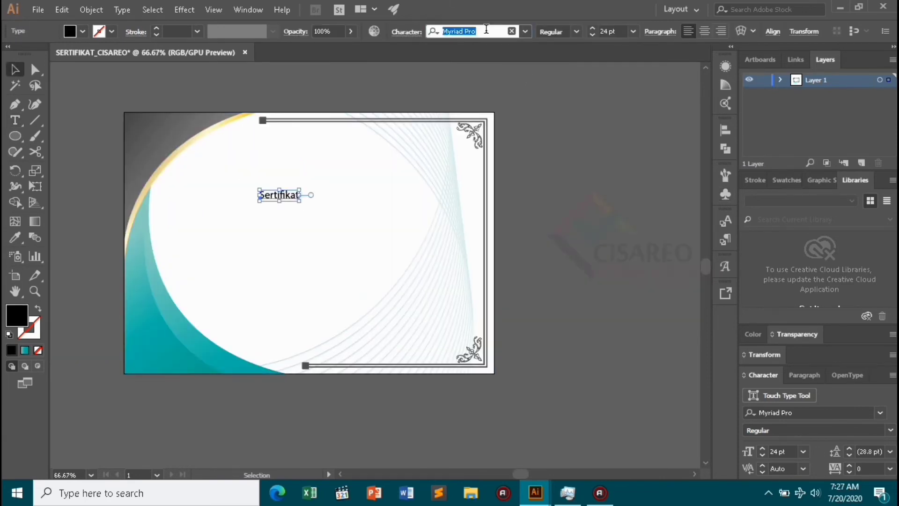
pyautogui.click(486, 30)
pyautogui.write('plain')
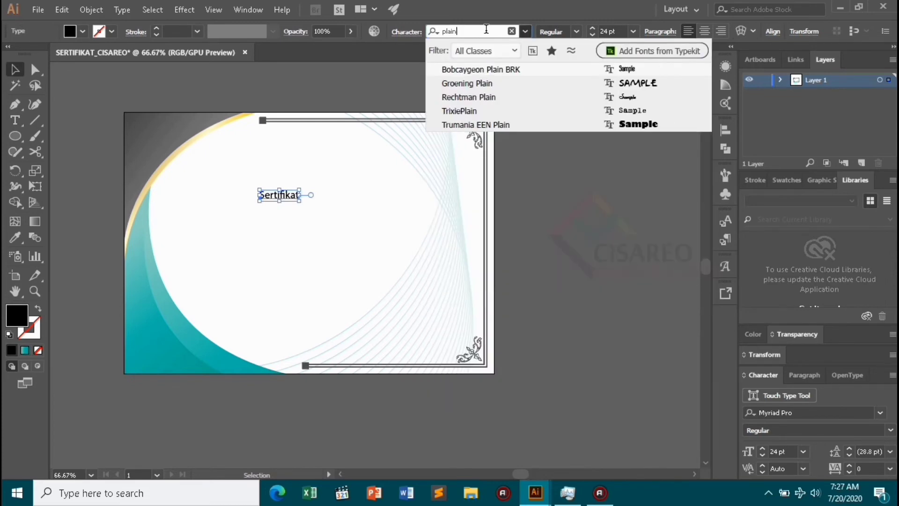
pyautogui.click(490, 98)
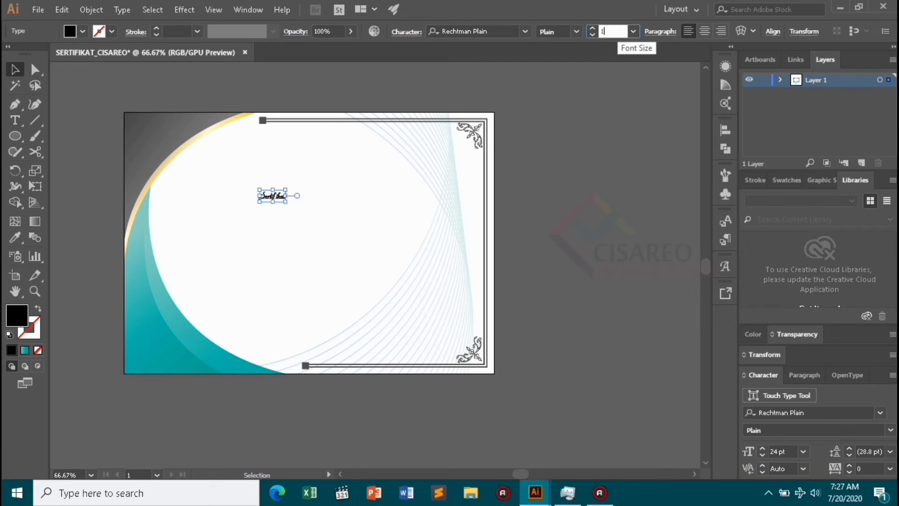
pyautogui.write('123')
pyautogui.press('Return')
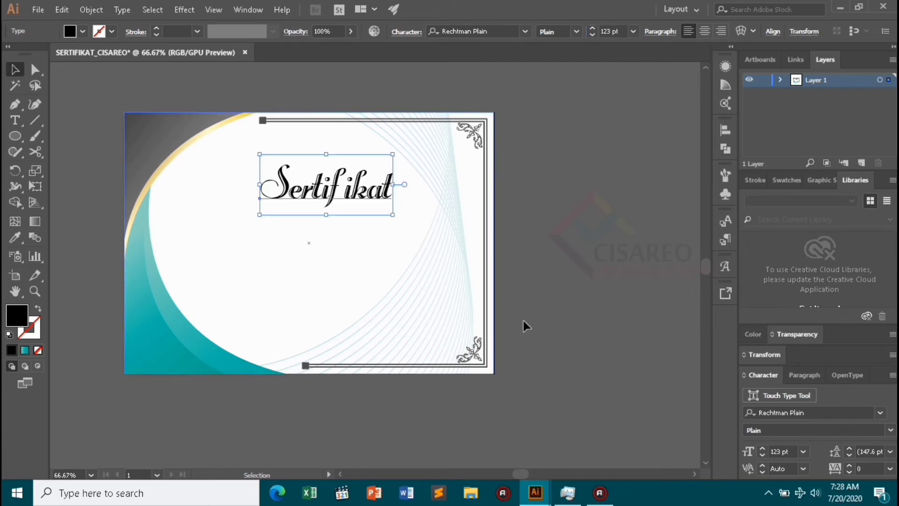
# Move the Sertifikat title to sit just below the top border.
pyautogui.scroll(2, 524, 325)
pyautogui.moveTo(336, 227); pyautogui.dragTo(355, 184)
pyautogui.click(352, 234)
pyautogui.moveTo(386, 180); pyautogui.dragTo(388, 186)
pyautogui.click(380, 229)
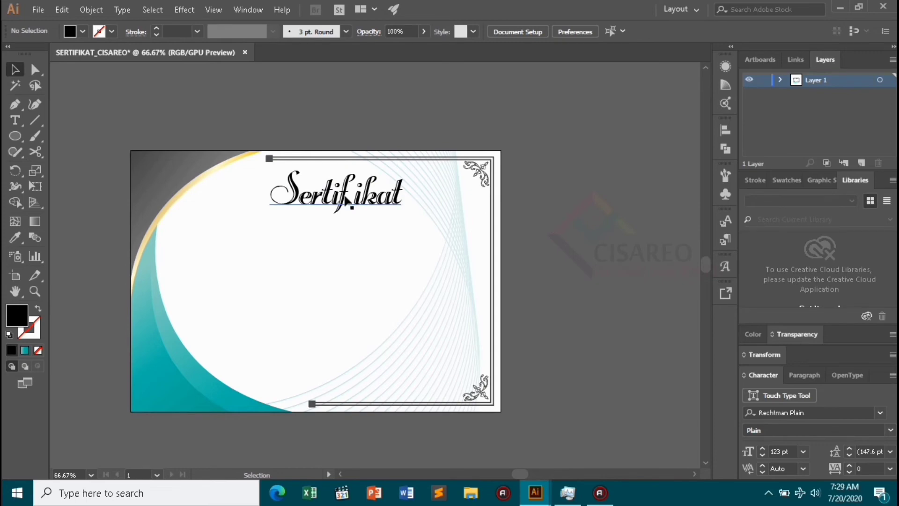
# Type 'Kelulusan Magang' below the title in Calibri at 42 pt.
pyautogui.click(15, 120)
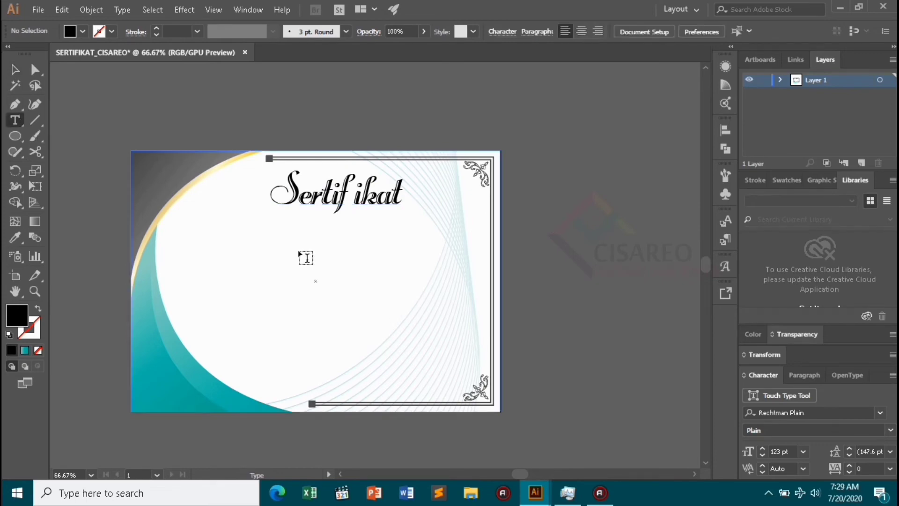
pyautogui.click(241, 229)
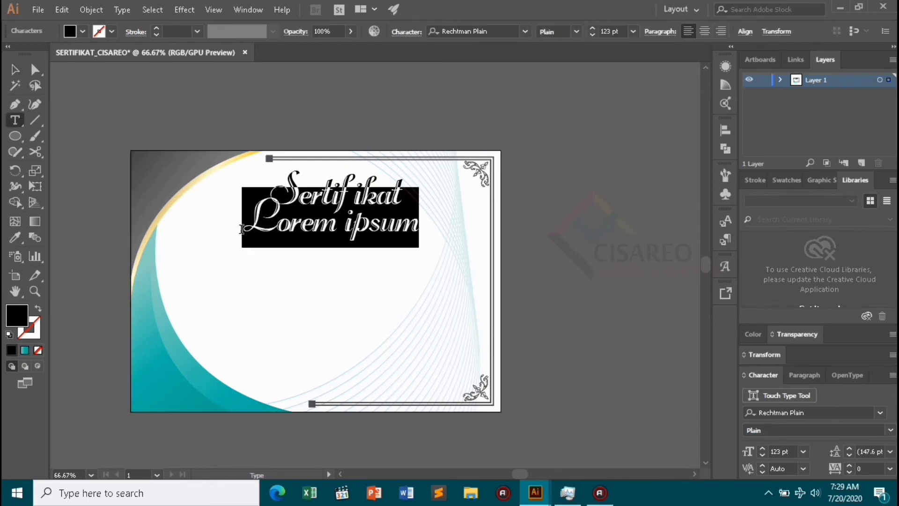
pyautogui.click(485, 35)
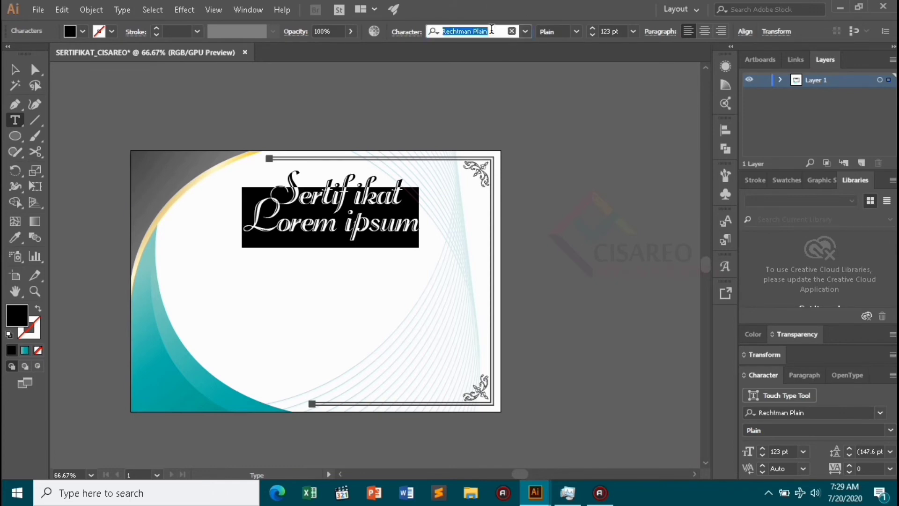
pyautogui.write('ca')
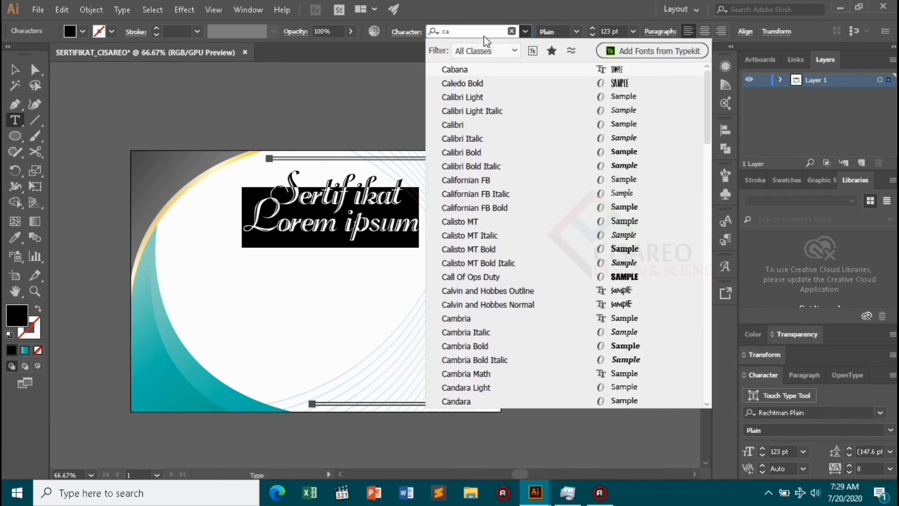
pyautogui.click(460, 125)
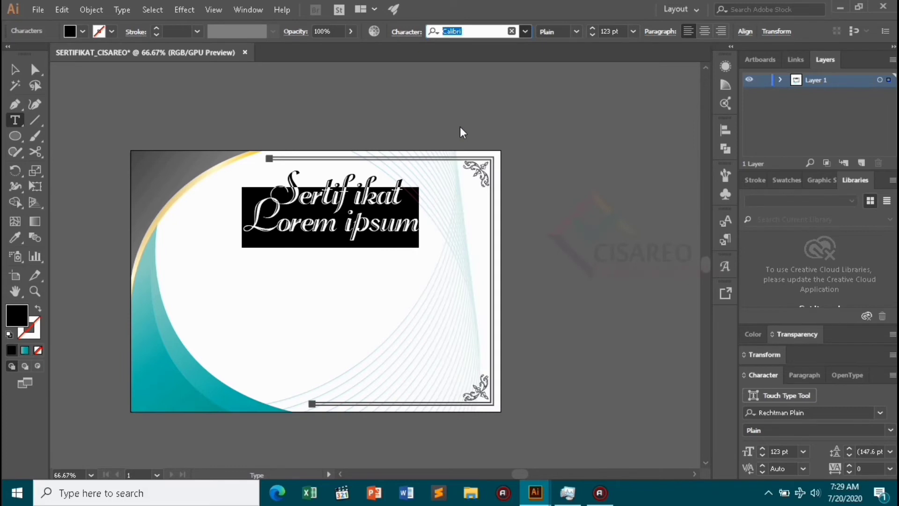
pyautogui.click(624, 31)
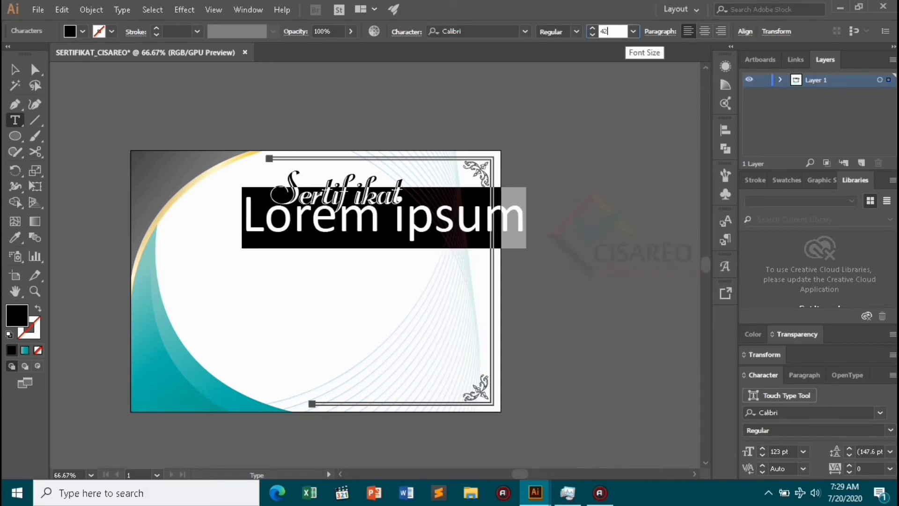
pyautogui.press('Return')
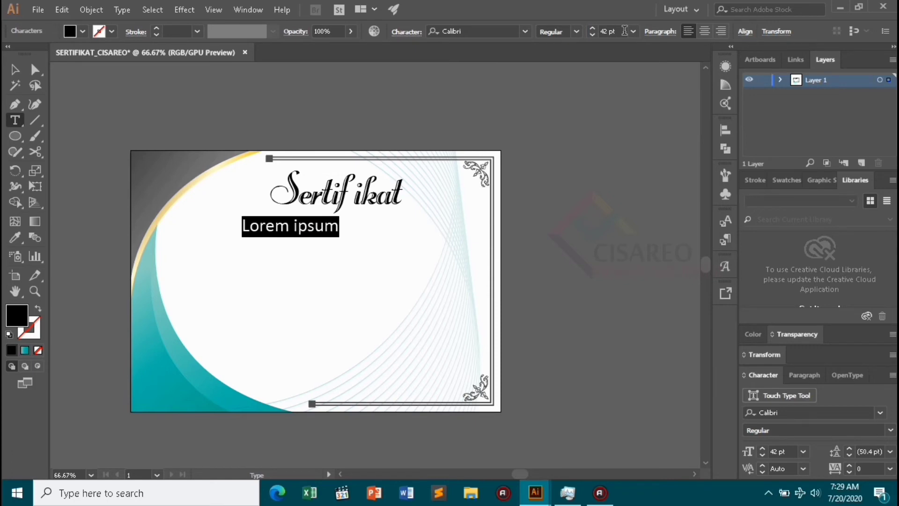
pyautogui.write('Kel')
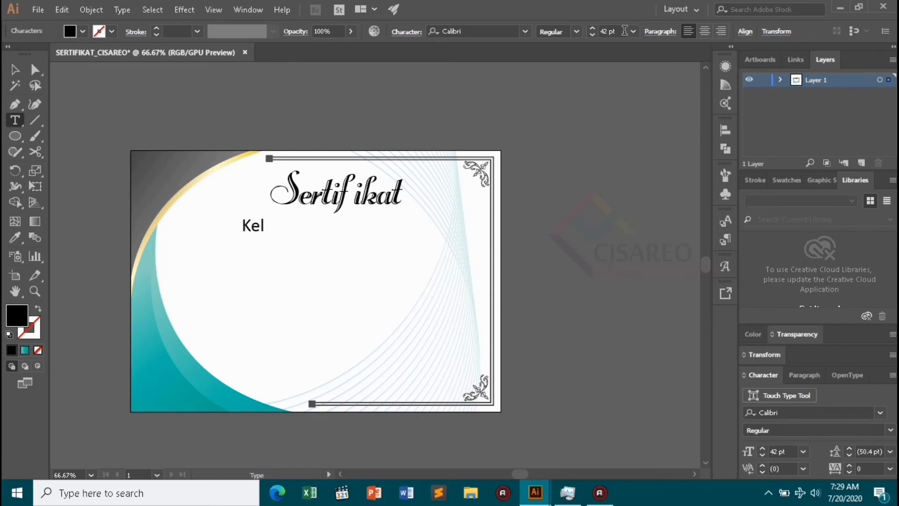
pyautogui.write('ulusan Magang')
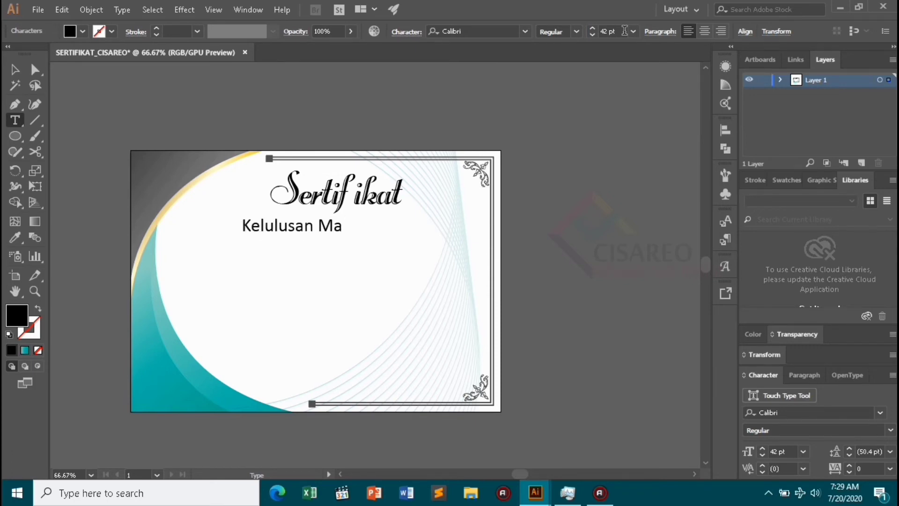
pyautogui.press('Escape')
# Position the subtitle under the Sertifikat title and undo an accidental duplicate.
pyautogui.moveTo(332, 227)
pyautogui.mouseDown()
pyautogui.moveTo(351, 223)
pyautogui.moveTo(359, 176)
pyautogui.moveTo(360, 218)
pyautogui.moveTo(313, 220)
pyautogui.moveTo(343, 213)
pyautogui.moveTo(337, 233)
pyautogui.mouseUp()
pyautogui.click(307, 232)
pyautogui.scroll(1, 307, 228)
pyautogui.press('Down')
pyautogui.press('Down')
pyautogui.hotkey('ctrl', 'shift', 'a')
pyautogui.scroll(-1, 430, 208)
pyautogui.hotkey('ctrl', 'z')
pyautogui.click(15, 120)
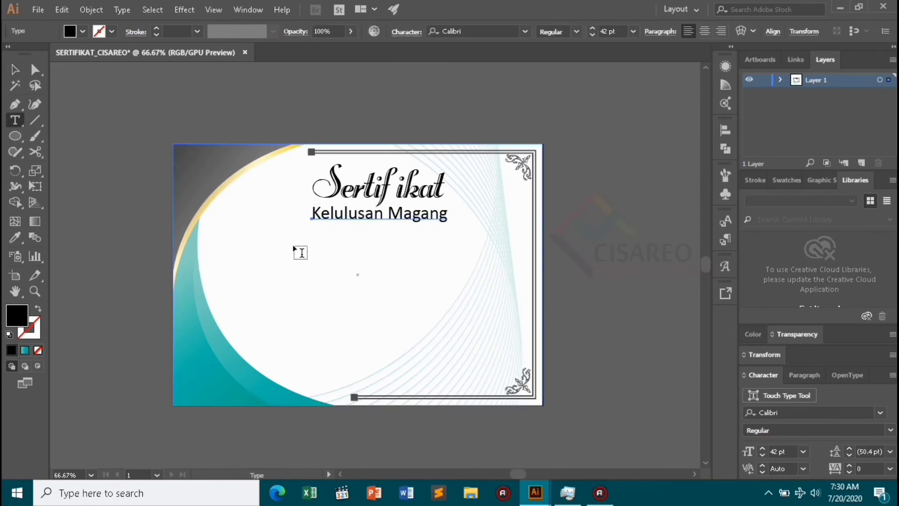
# Add a 'Diberikan Kepada' line at 31 pt, centred under Kelulusan Magang.
pyautogui.click(292, 244)
pyautogui.write('Diberikan K')
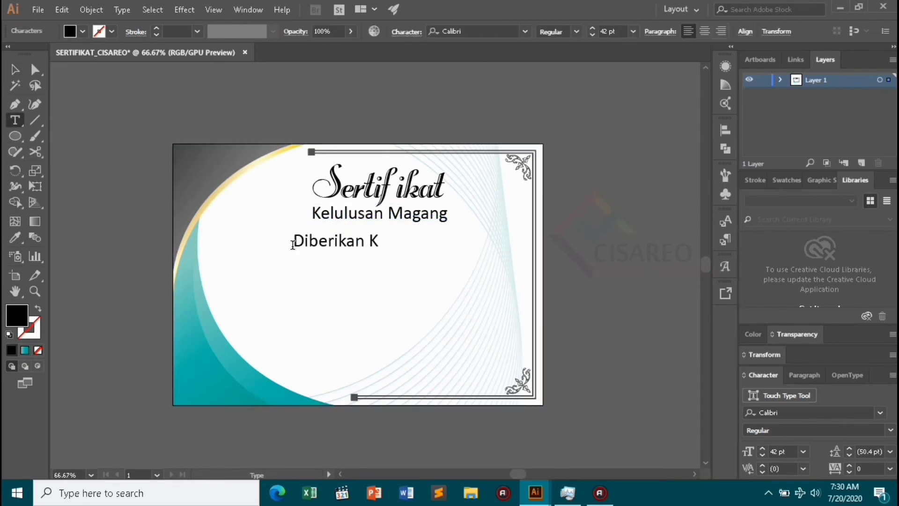
pyautogui.write('epada')
pyautogui.press('Escape')
pyautogui.click(620, 28)
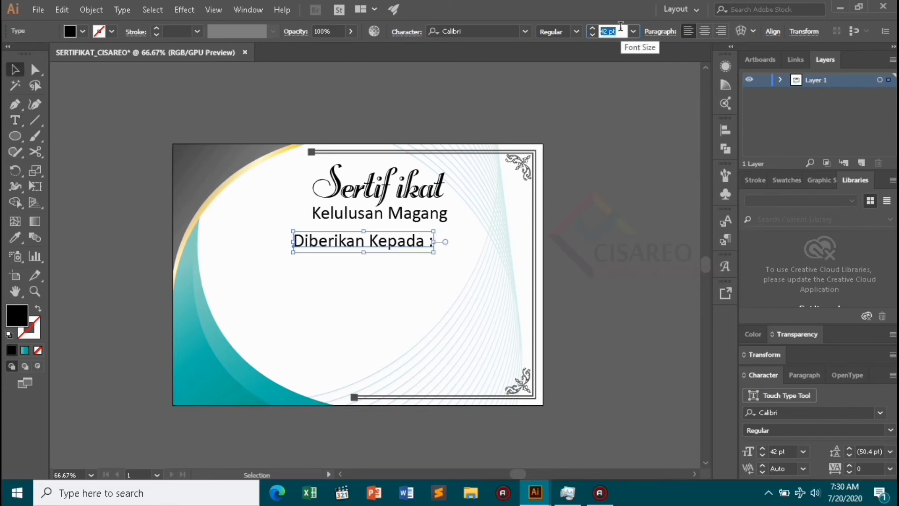
pyautogui.write('31')
pyautogui.press('Return')
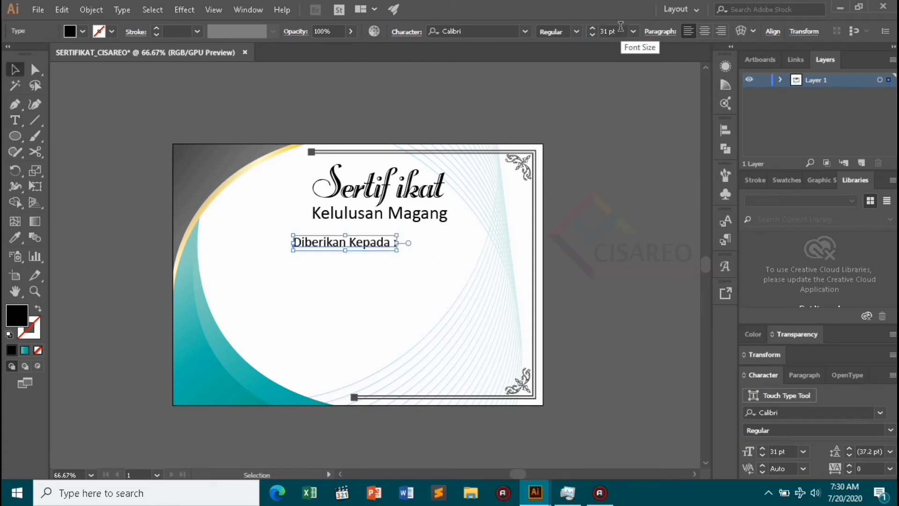
pyautogui.click(604, 163)
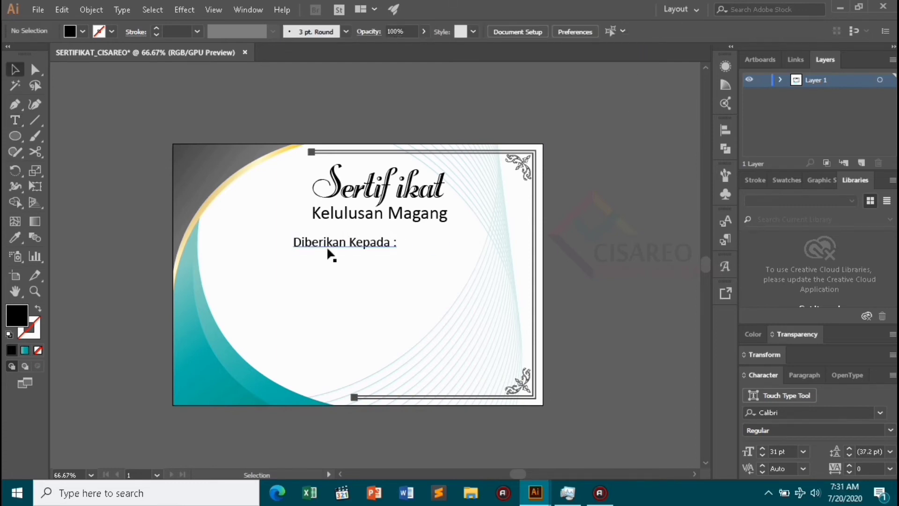
pyautogui.moveTo(331, 249); pyautogui.dragTo(367, 242)
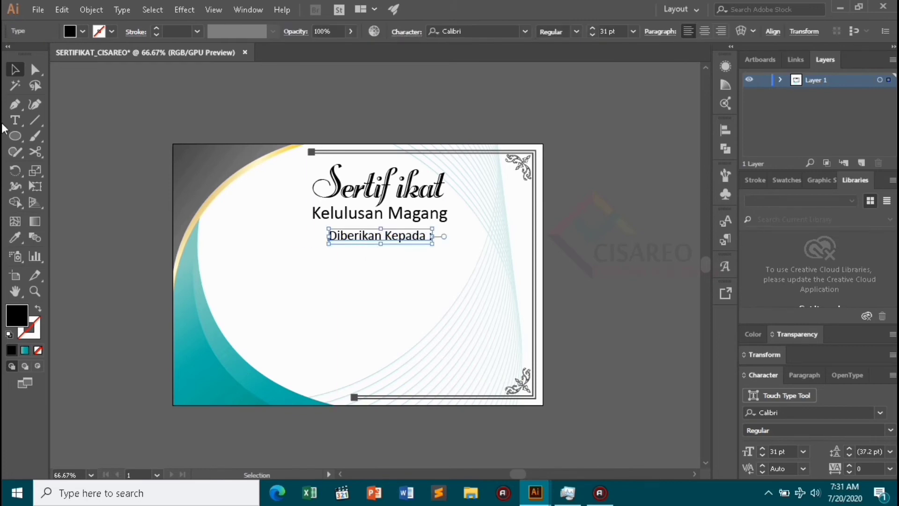
# Begin typing the recipient's name on a new line below it.
pyautogui.press('t')
pyautogui.click(264, 271)
pyautogui.write('ANDI JALALUDIN')
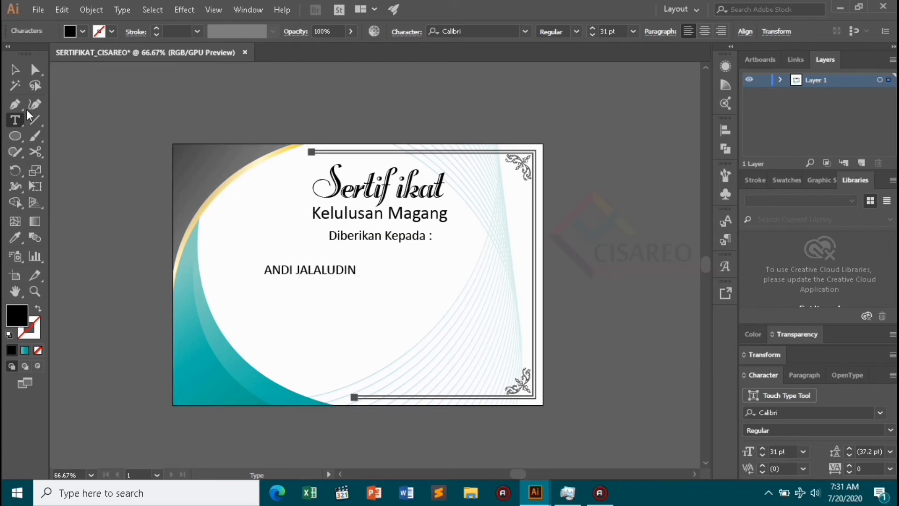
# Set the recipient's name to Bold at 48 pt and centre it under 'Diberikan Kepada :'.
pyautogui.click(15, 69)
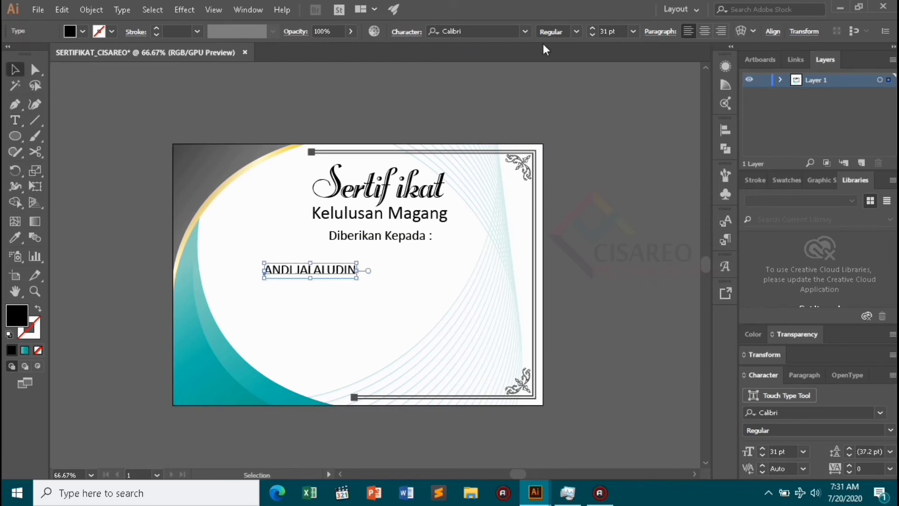
pyautogui.click(576, 31)
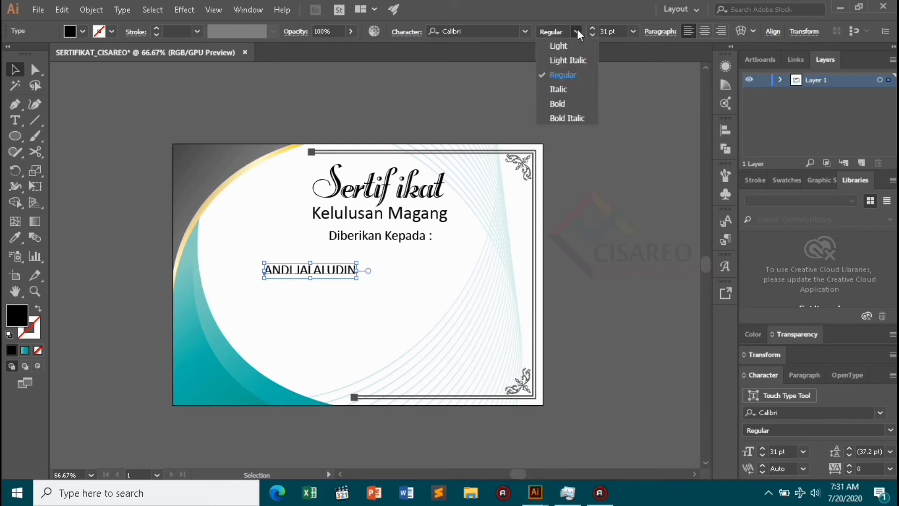
pyautogui.click(570, 104)
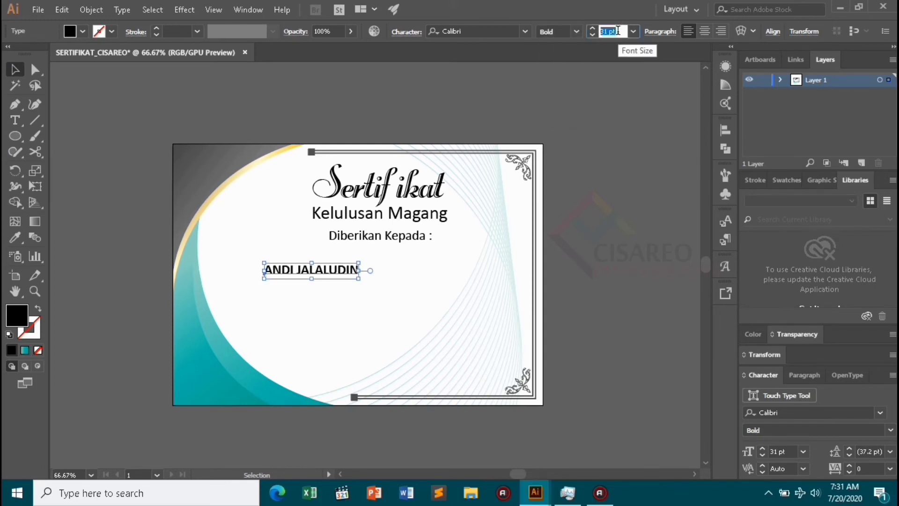
pyautogui.click(618, 31)
pyautogui.write('48')
pyautogui.press('Return')
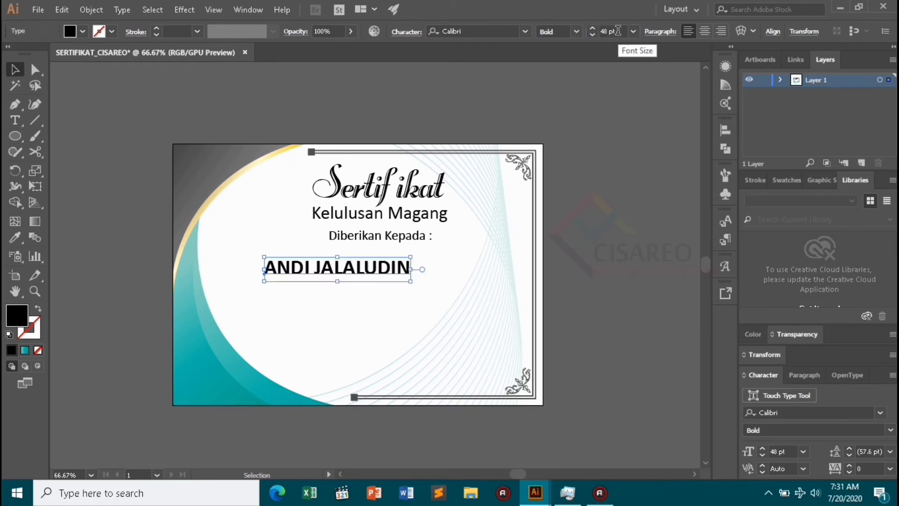
pyautogui.click(538, 311)
pyautogui.moveTo(302, 271); pyautogui.dragTo(388, 256)
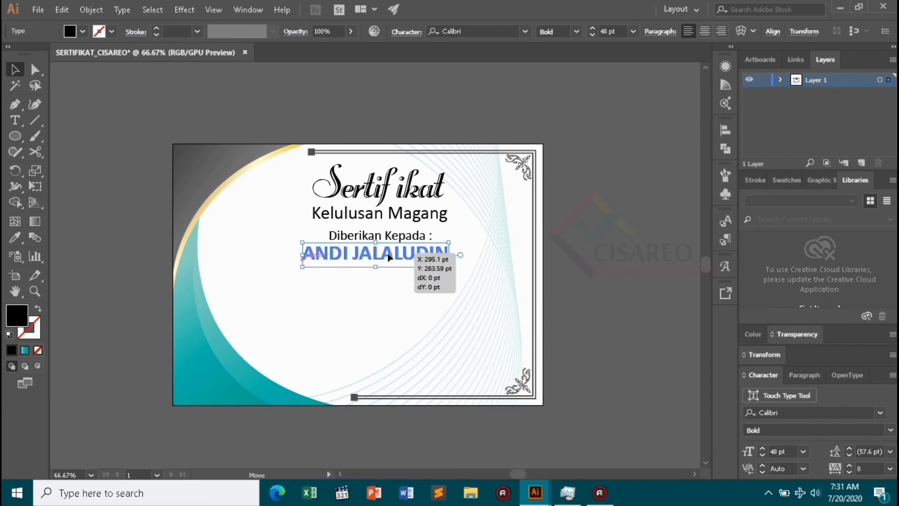
pyautogui.hotkey('ctrl', '1')
pyautogui.click(192, 248)
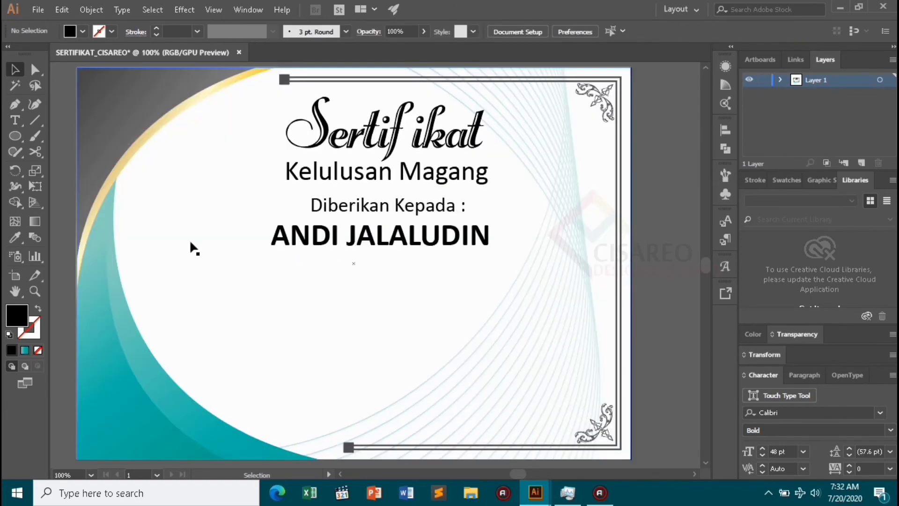
# Draw a no-fill horizontal line under the name and give it the border's grey stroke.
pyautogui.click(10, 105)
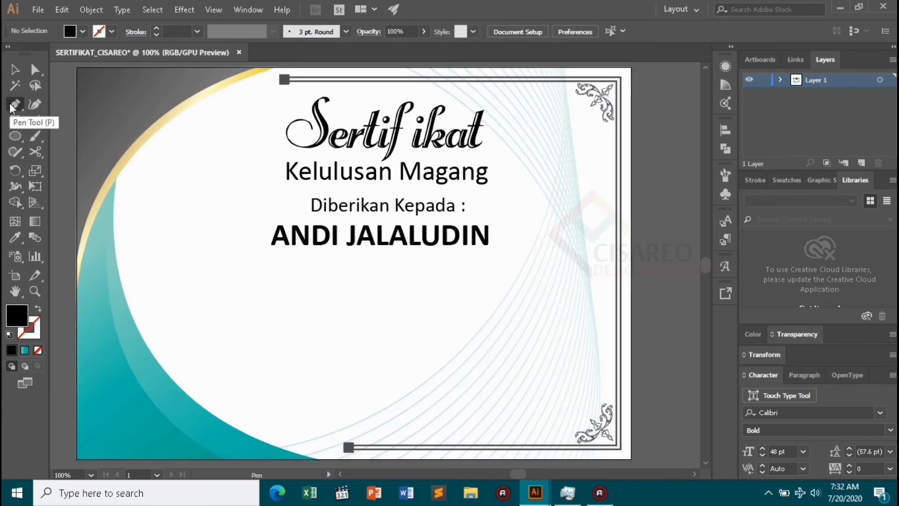
pyautogui.click(38, 308)
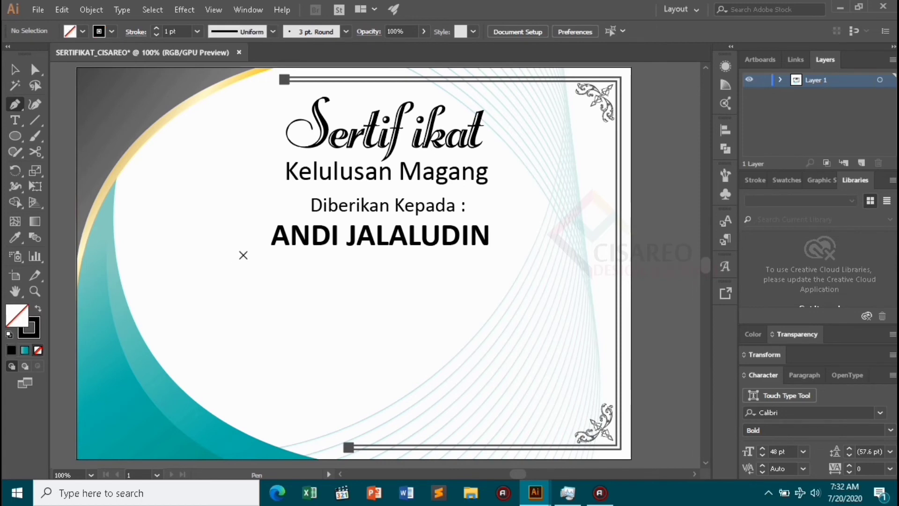
pyautogui.click(244, 255)
pyautogui.click(518, 255)
pyautogui.press('v')
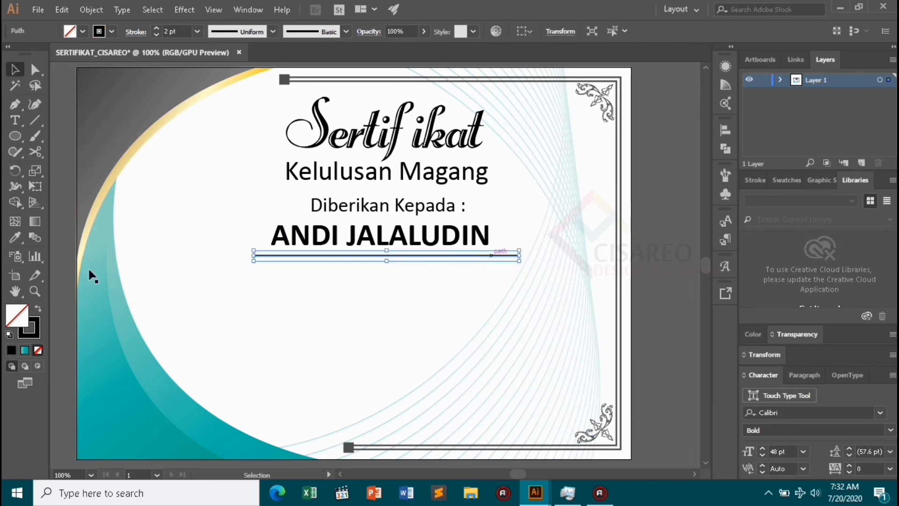
pyautogui.click(15, 237)
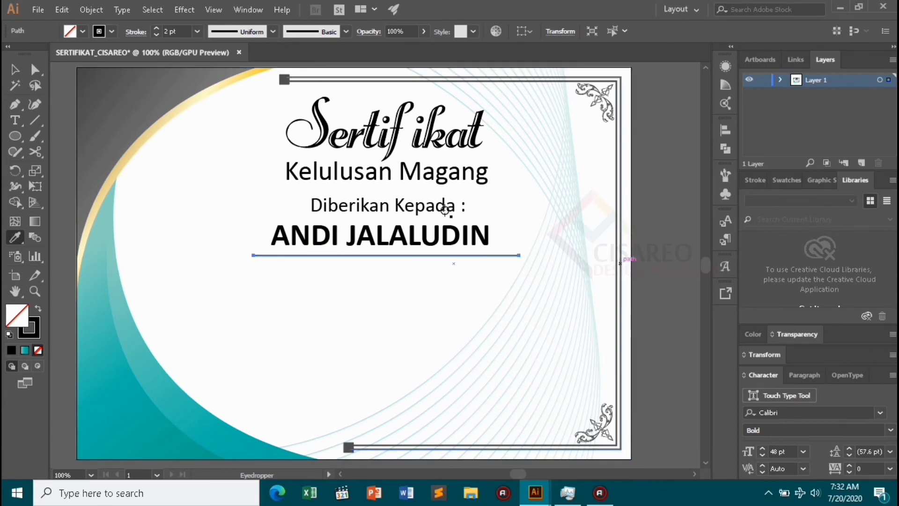
pyautogui.click(622, 263)
pyautogui.click(15, 70)
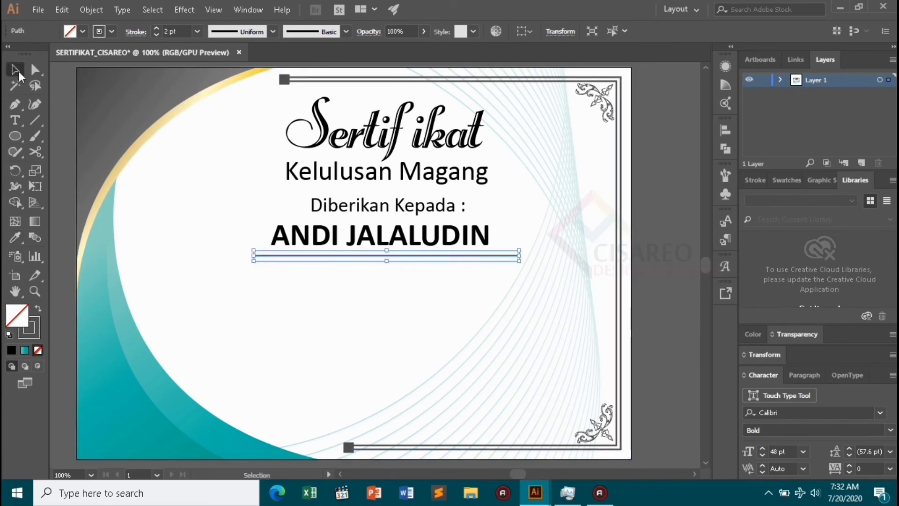
# Nudge the name down onto the underline and trim the line to the name's width.
pyautogui.click(651, 323)
pyautogui.click(449, 257)
pyautogui.scroll(1, 447, 257)
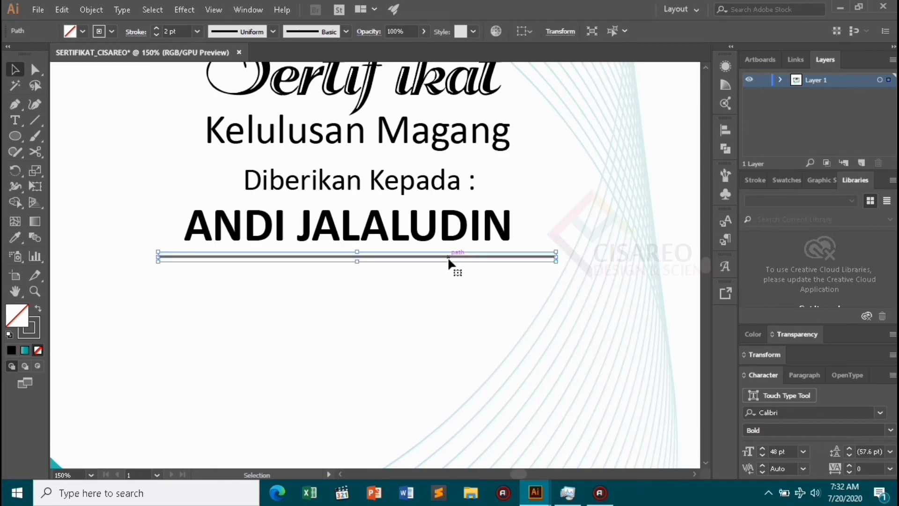
pyautogui.moveTo(448, 228); pyautogui.dragTo(448, 231)
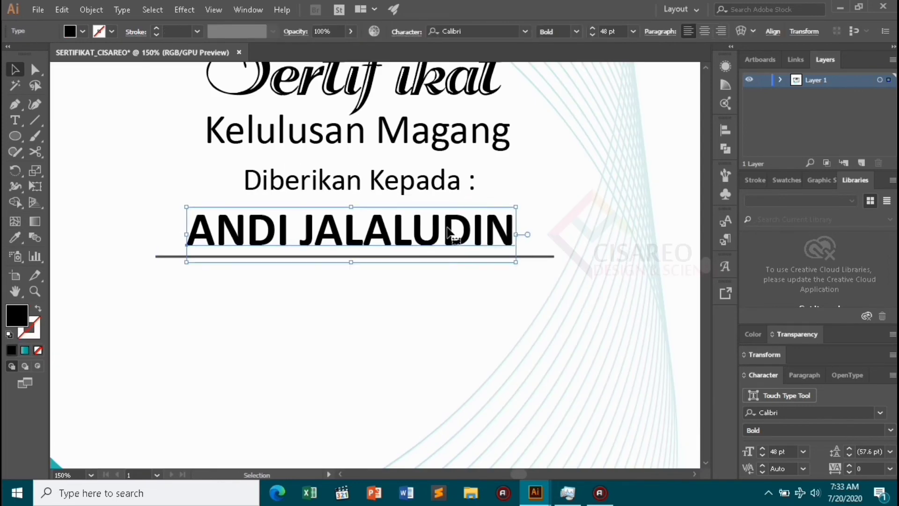
pyautogui.scroll(-3, 553, 299)
pyautogui.scroll(2, 473, 286)
pyautogui.click(377, 279)
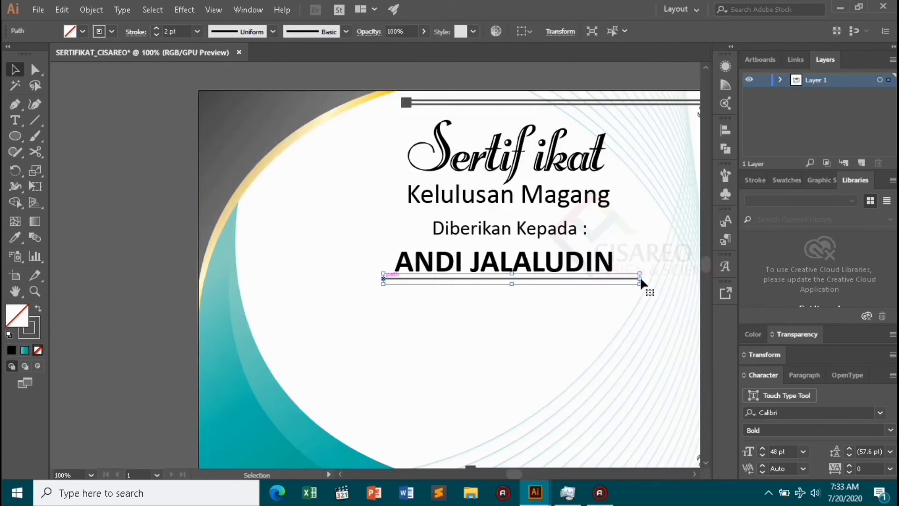
pyautogui.moveTo(641, 279); pyautogui.dragTo(621, 280)
pyautogui.hscroll(3, 595, 311)
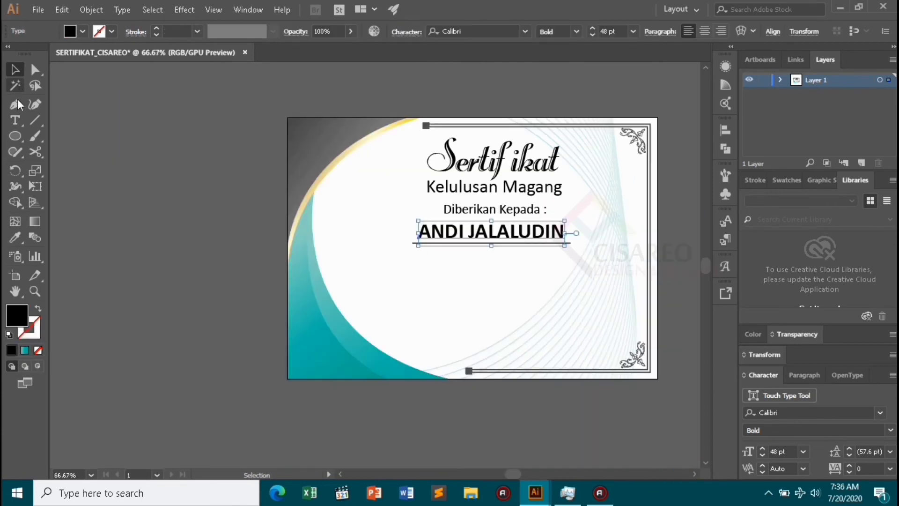
pyautogui.click(15, 121)
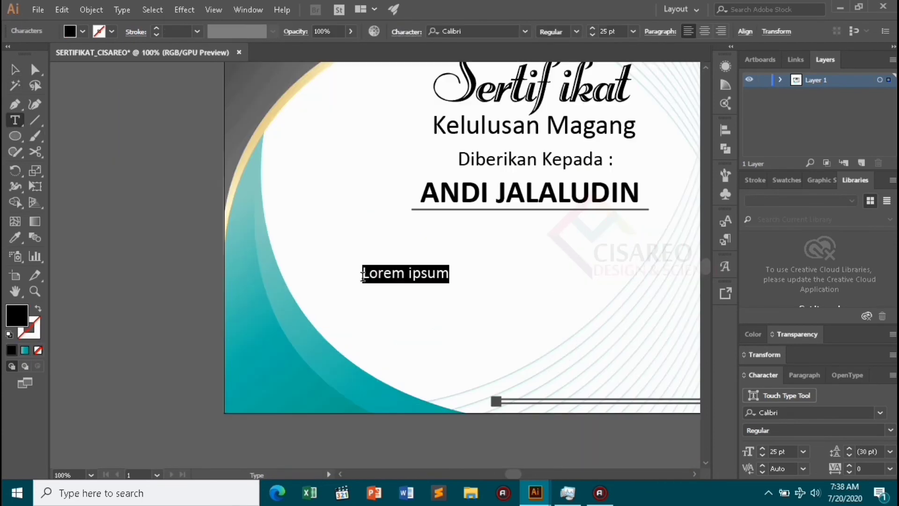
# Type the two-line 'Sebagai peserta magang… posisi Desainer Grafis.' description with 'Desainer Grafis' in Bold.
pyautogui.write('Sebag')
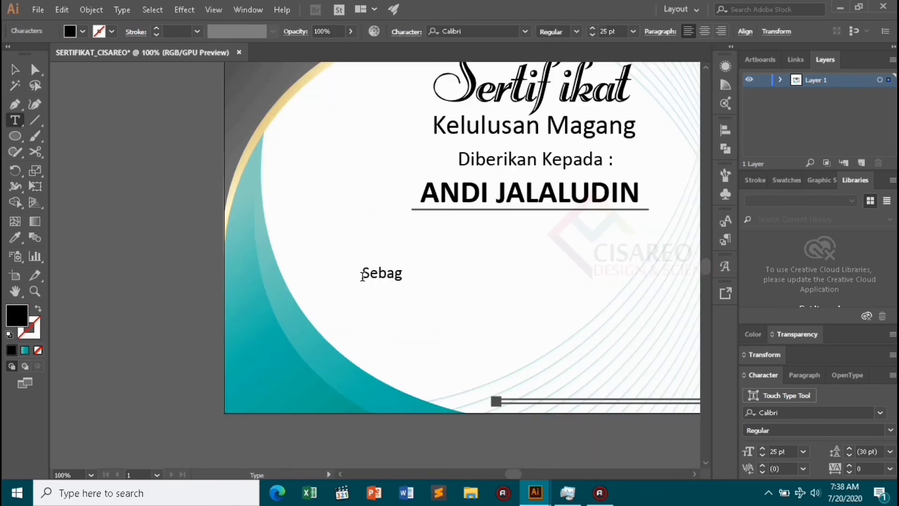
pyautogui.write('ai peserta magang di Envato Tuts+')
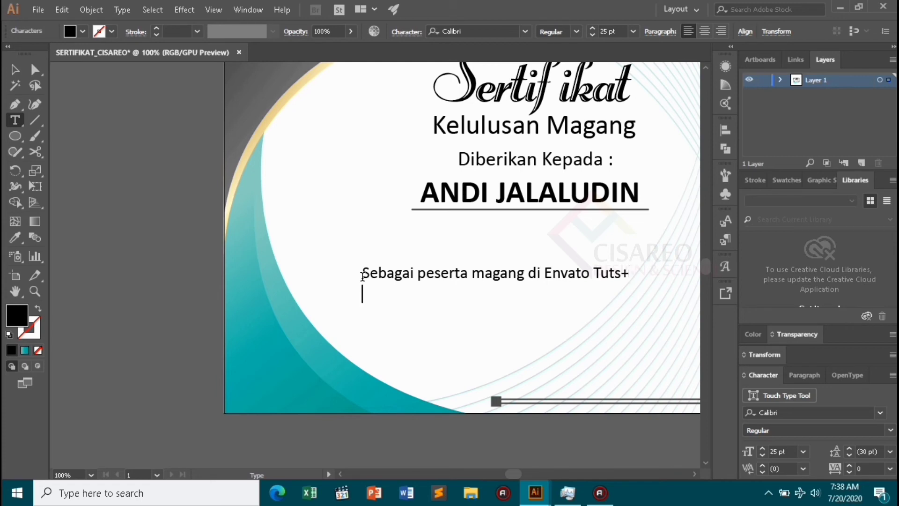
pyautogui.press('Return')
pyautogui.write('posisi Desainer')
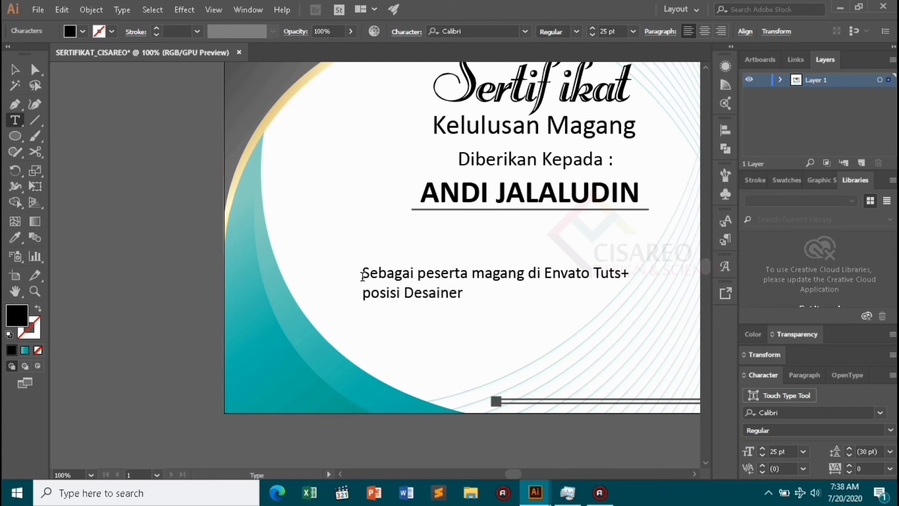
pyautogui.write(' Grafis.')
pyautogui.moveTo(404, 292); pyautogui.dragTo(510, 293)
pyautogui.click(578, 34)
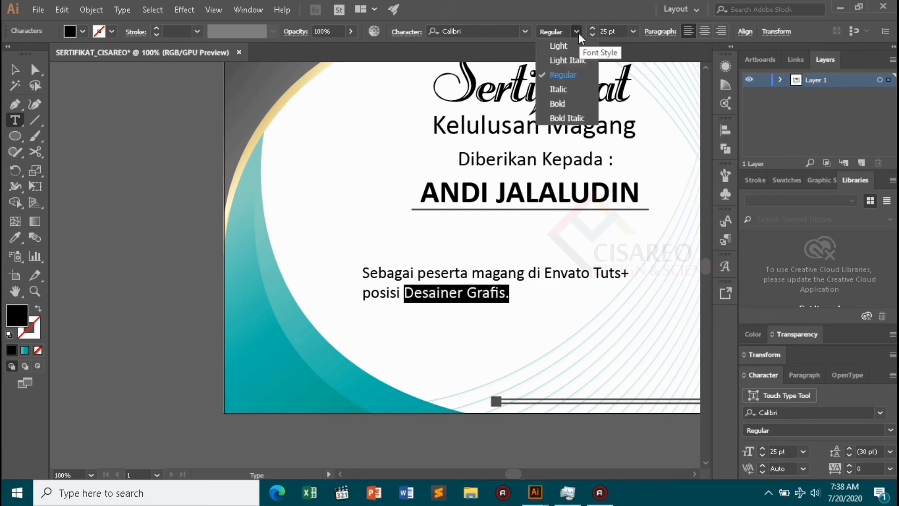
pyautogui.click(581, 102)
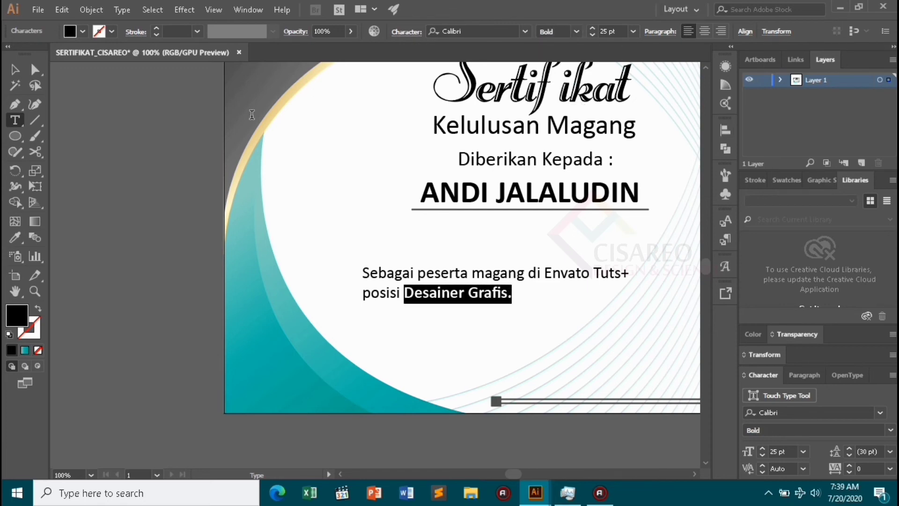
pyautogui.press('Escape')
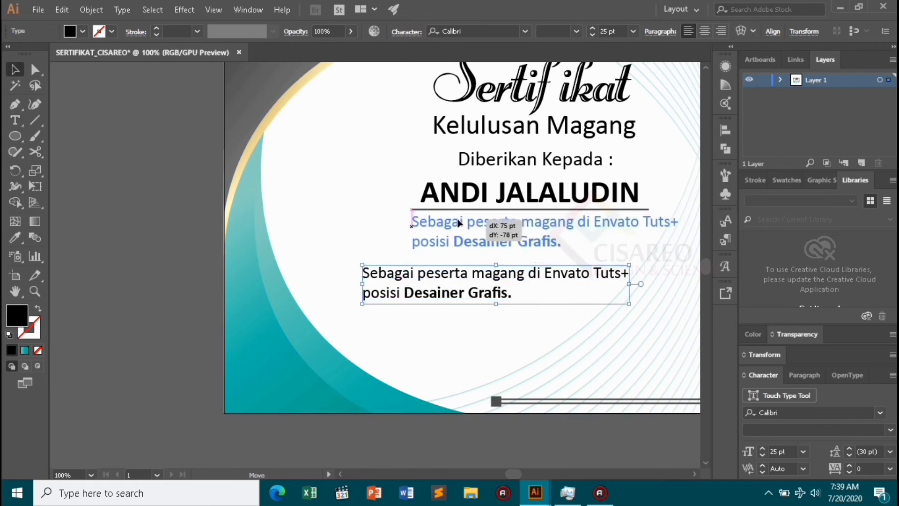